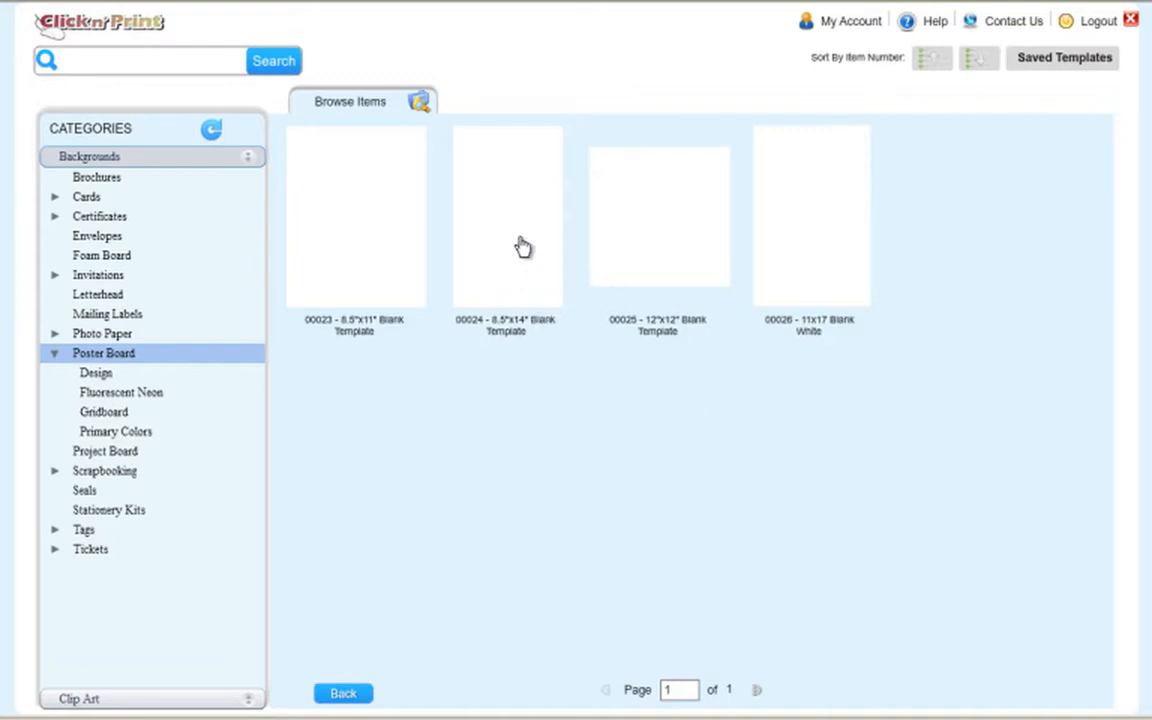
Preview the 00024 8.5"x14" blank template among the Poster Board backgrounds.
{"action": "mouse_move", "coordinate": [519, 237]}
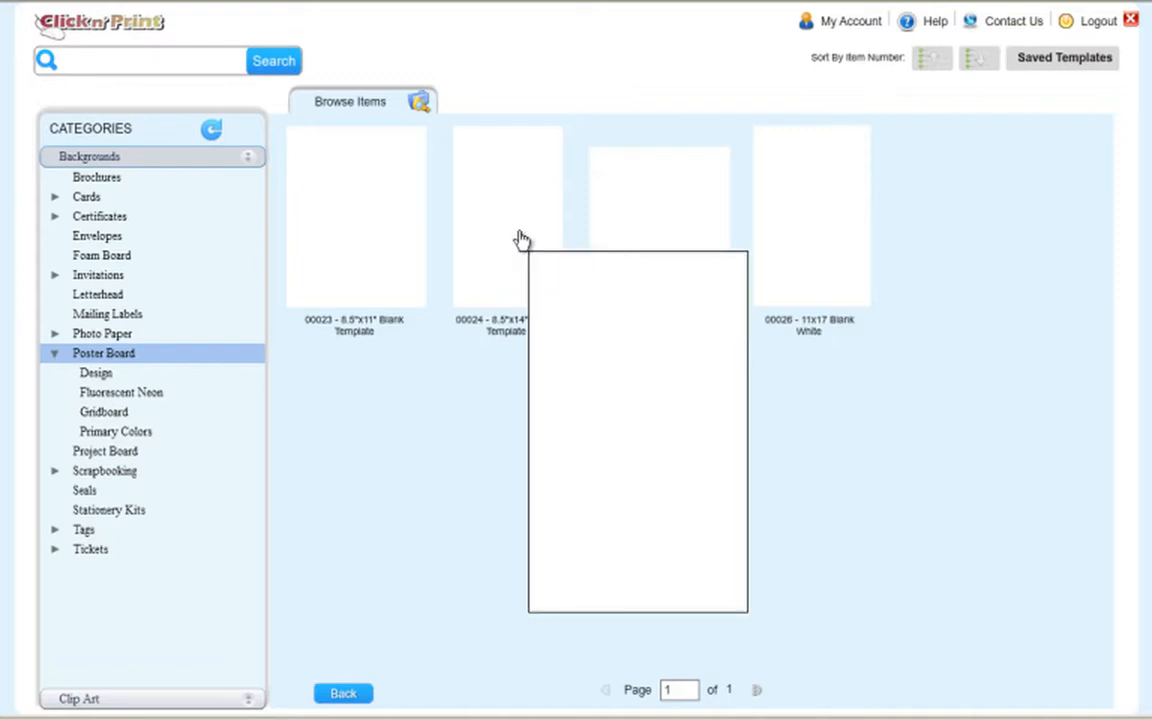
Open the 00024 8.5"x14" blank template, skip the tips, and set the page to landscape.
{"action": "left_click", "coordinate": [519, 238]}
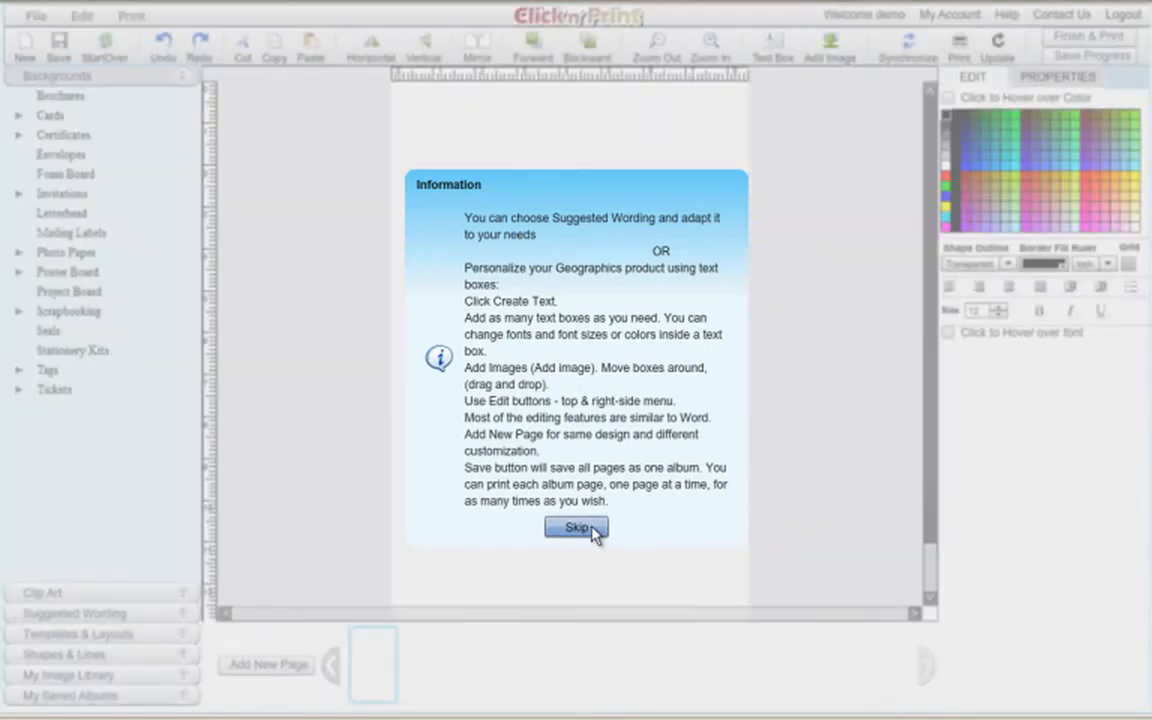
{"action": "left_click", "coordinate": [577, 528]}
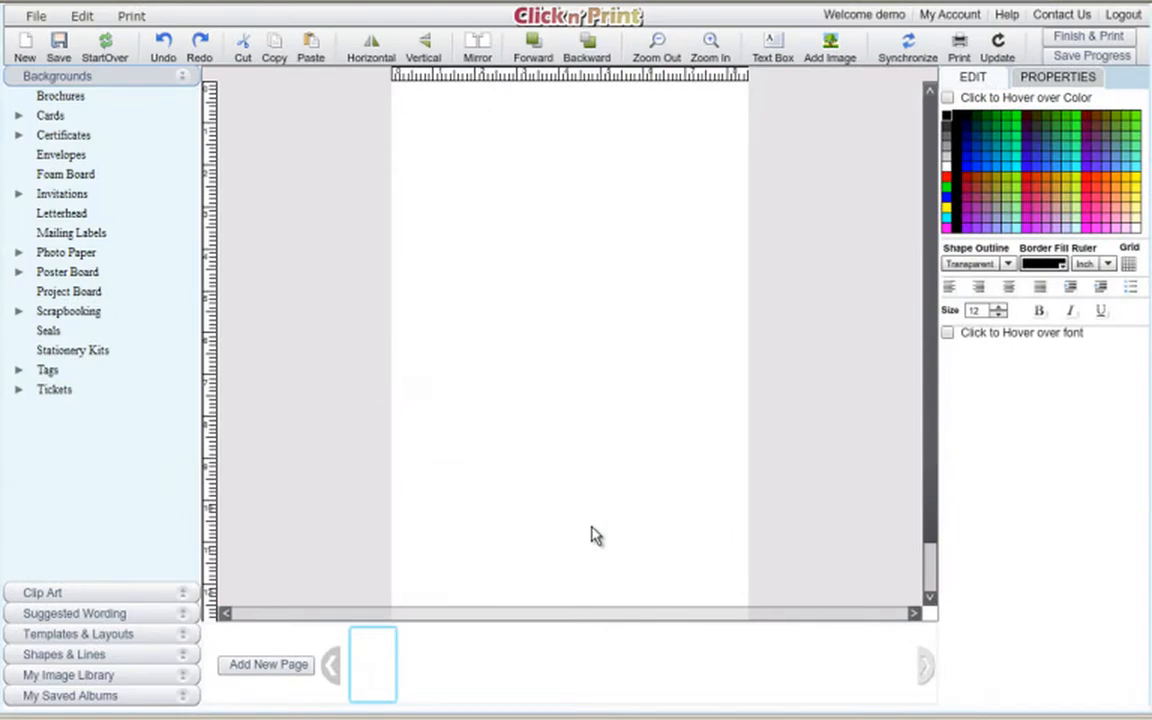
{"action": "left_click", "coordinate": [372, 50]}
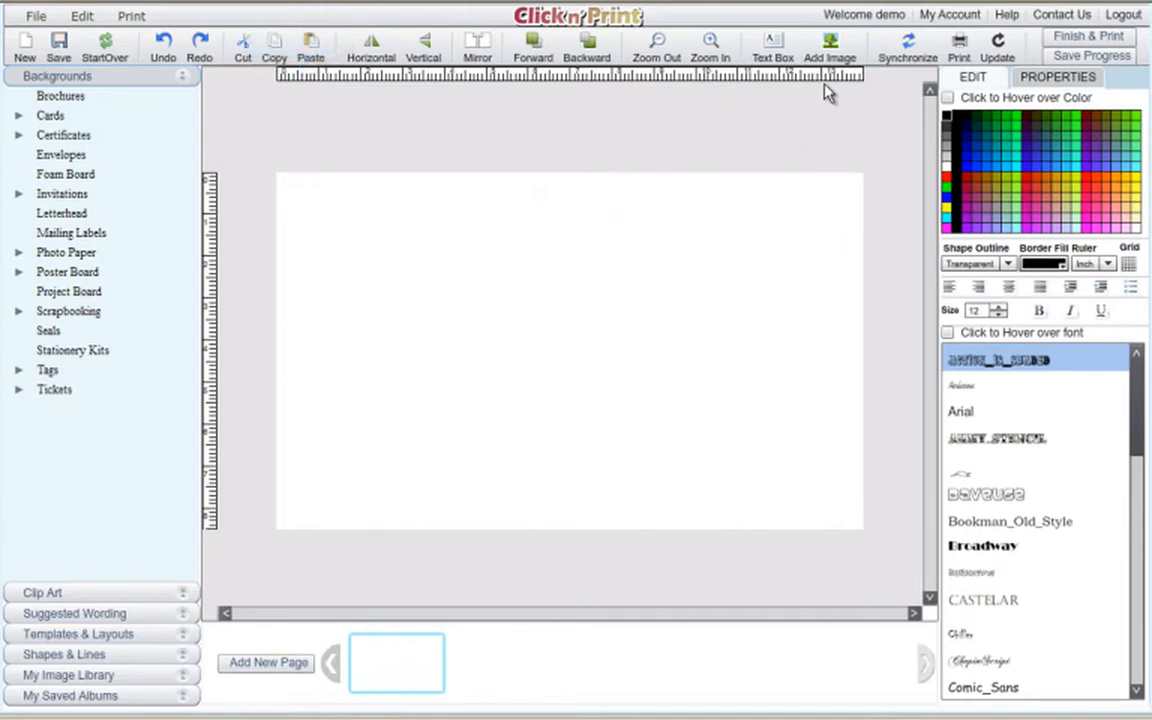
Add a wide text box across the top of the page and paste a copy into the lower half.
{"action": "left_click", "coordinate": [773, 45]}
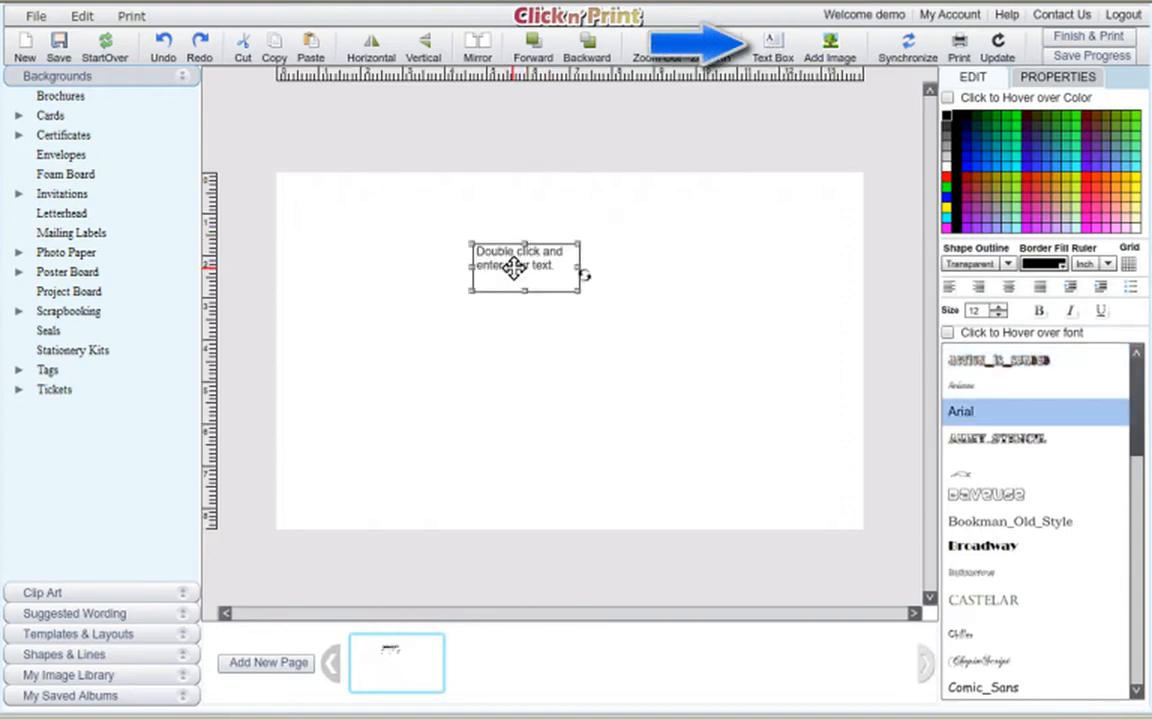
{"action": "left_click_drag", "start_coordinate": [509, 268], "coordinate": [324, 199]}
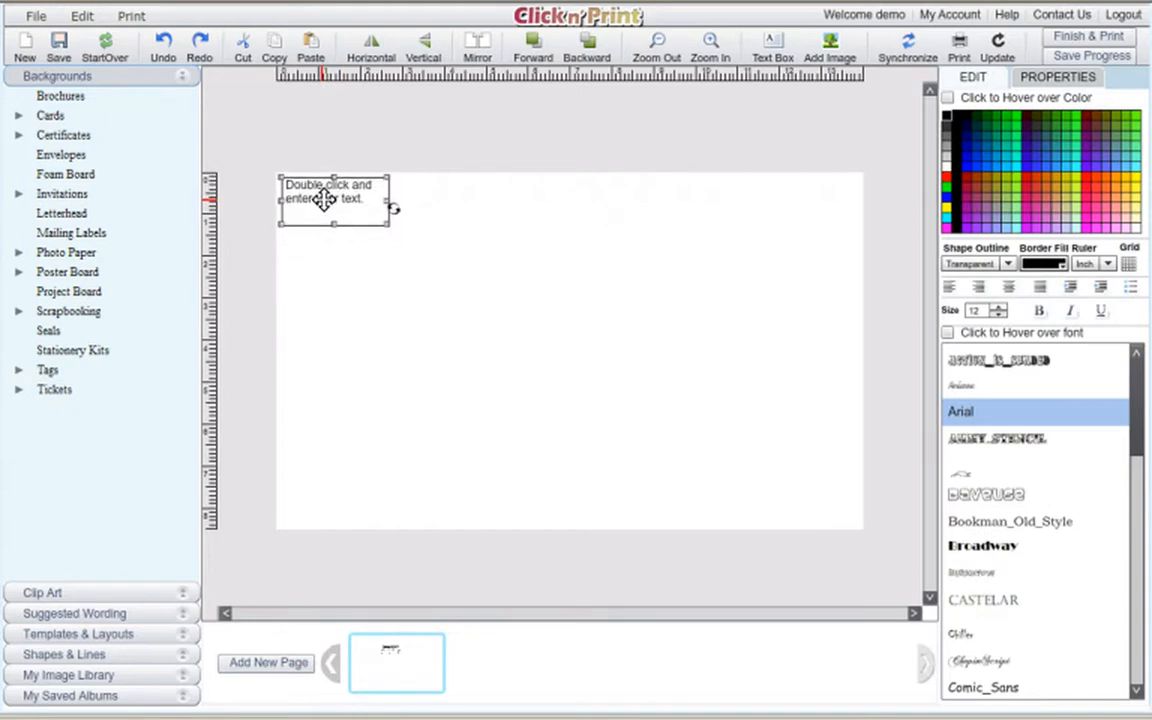
{"action": "left_click_drag", "start_coordinate": [391, 231], "coordinate": [858, 337]}
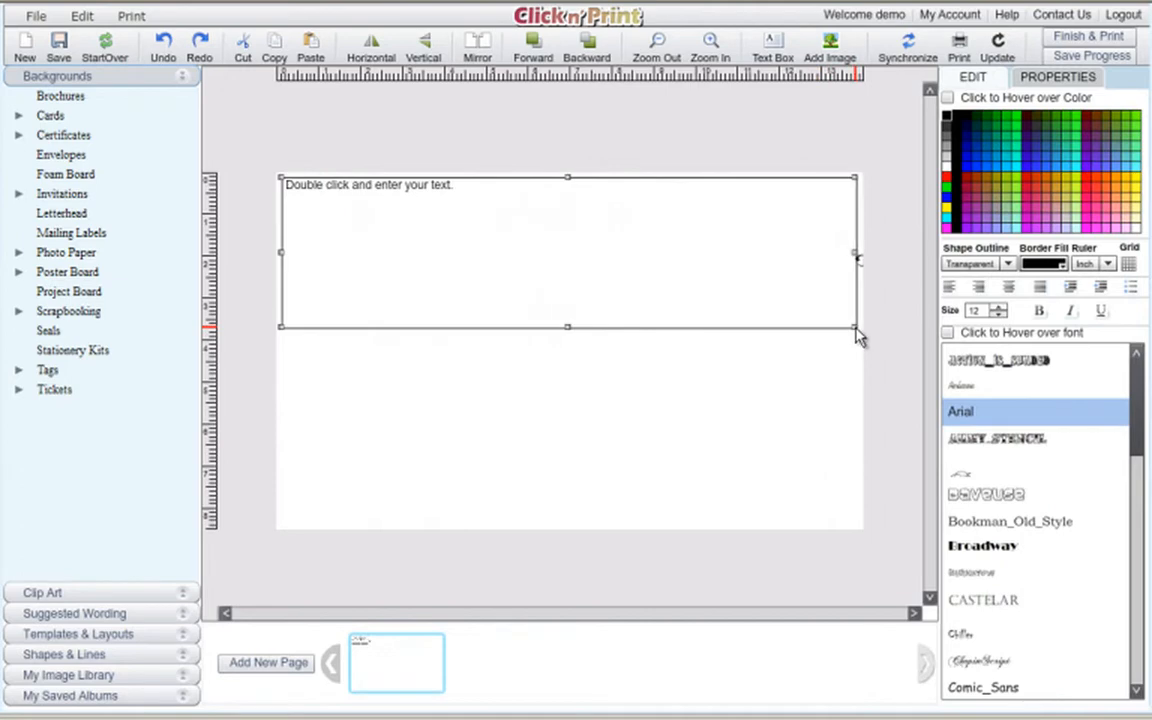
{"action": "left_click", "coordinate": [634, 268]}
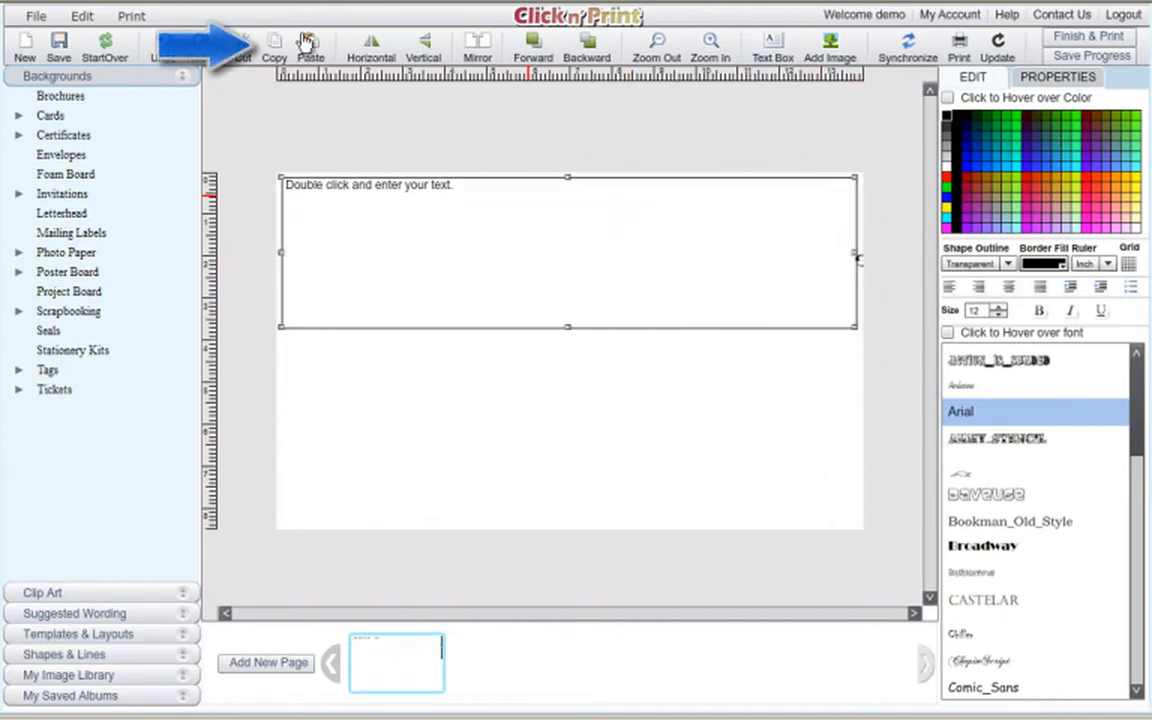
{"action": "left_click", "coordinate": [275, 47]}
{"action": "left_click", "coordinate": [309, 46]}
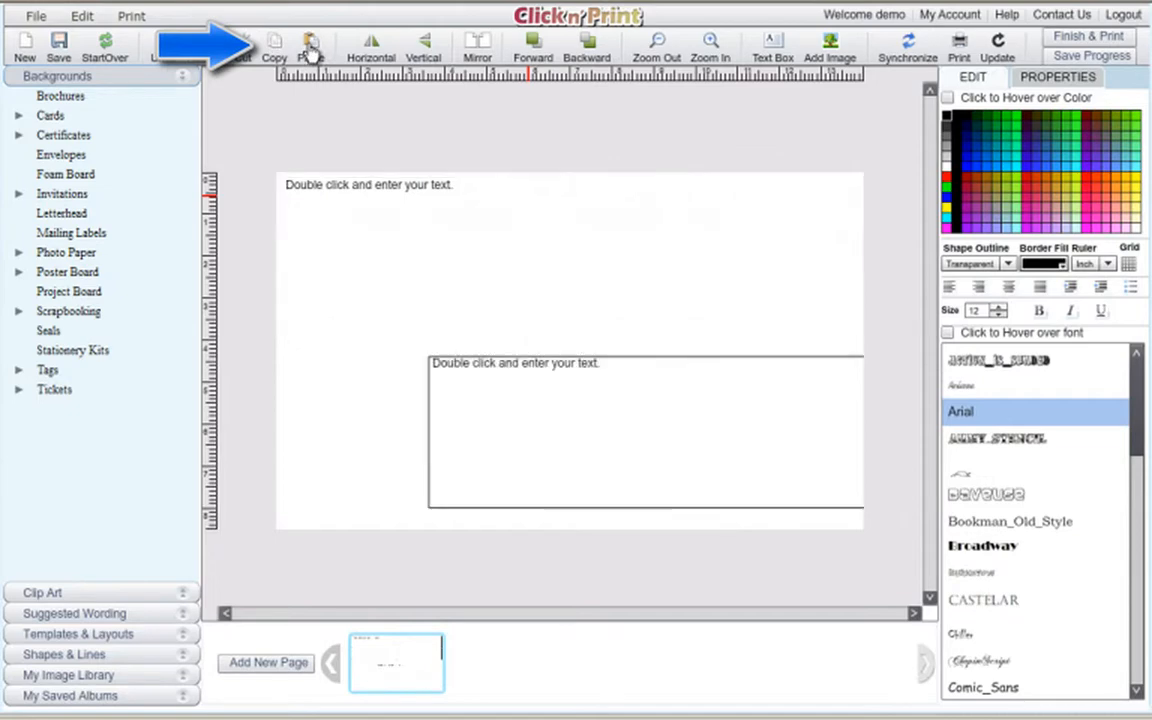
{"action": "left_click_drag", "start_coordinate": [487, 422], "coordinate": [391, 419]}
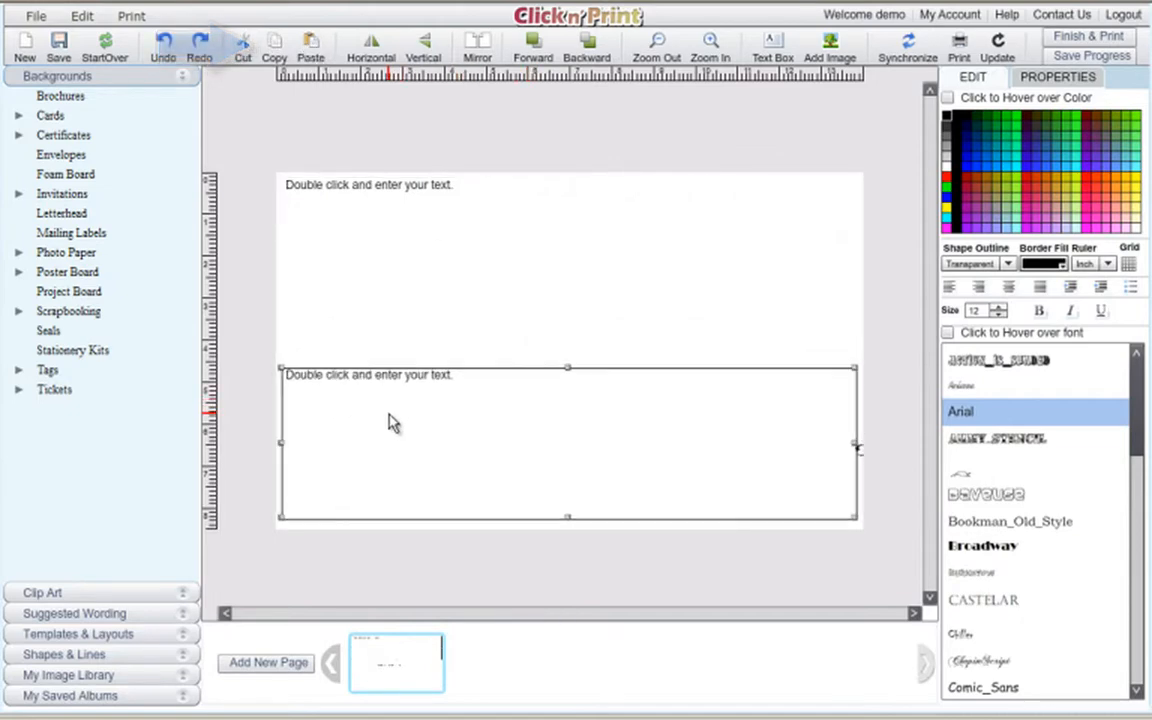
Type TAG SALE in the top box, centre it, and enlarge it to size 102.
{"action": "double_click", "coordinate": [508, 222]}
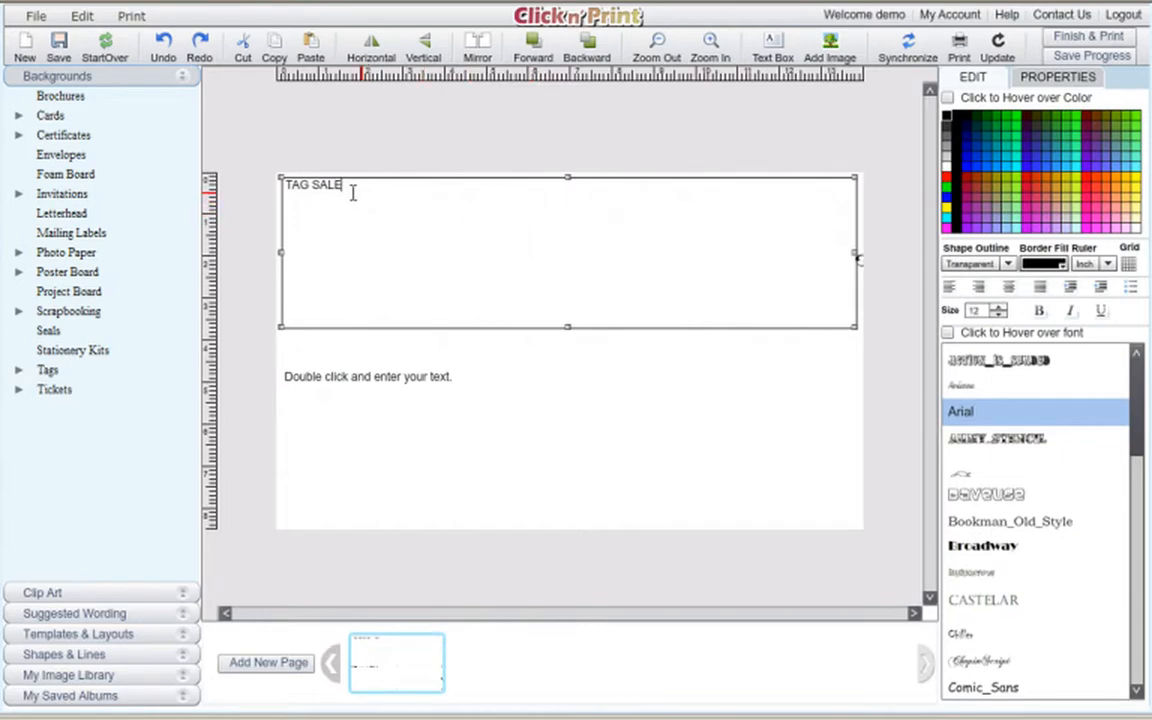
{"action": "left_click_drag", "start_coordinate": [353, 193], "coordinate": [292, 197]}
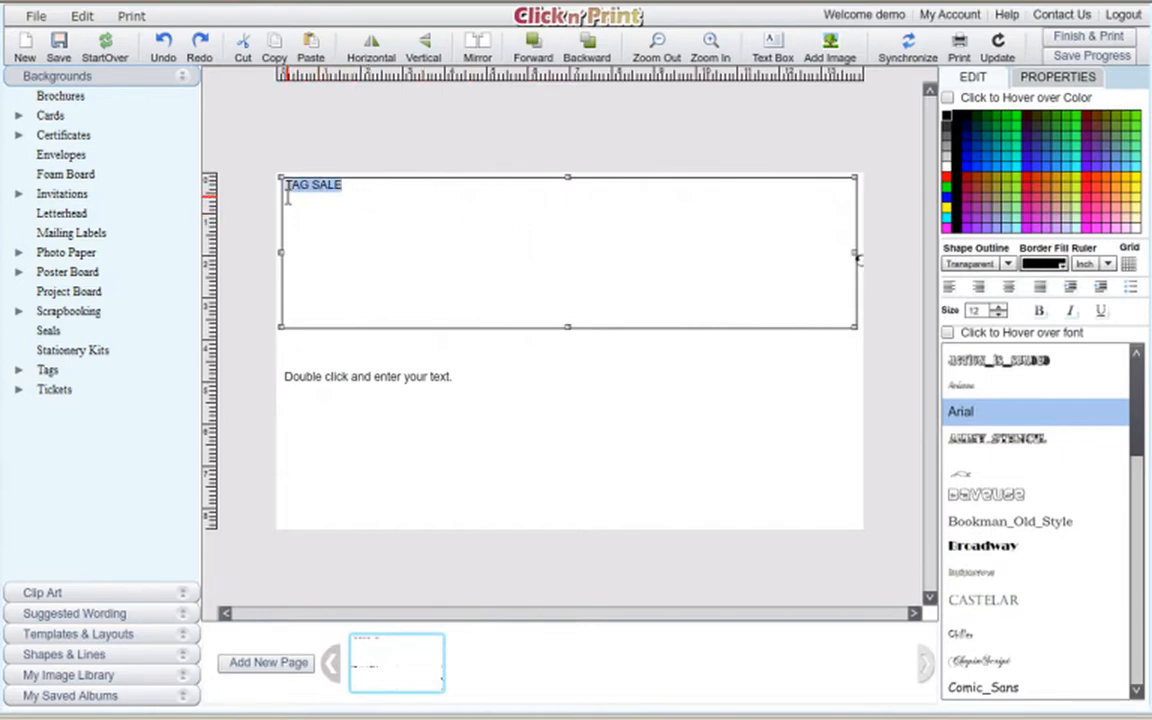
{"action": "left_click", "coordinate": [1010, 288]}
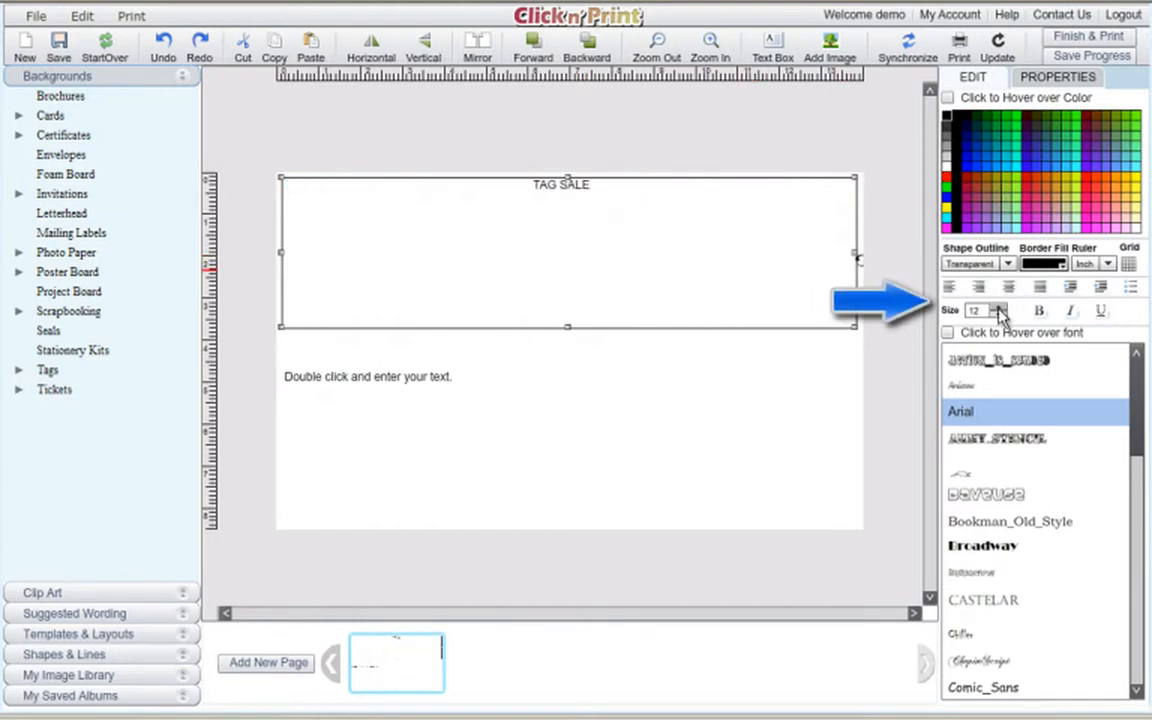
{"action": "left_click", "coordinate": [999, 310]}
{"action": "left_click", "coordinate": [999, 308]}
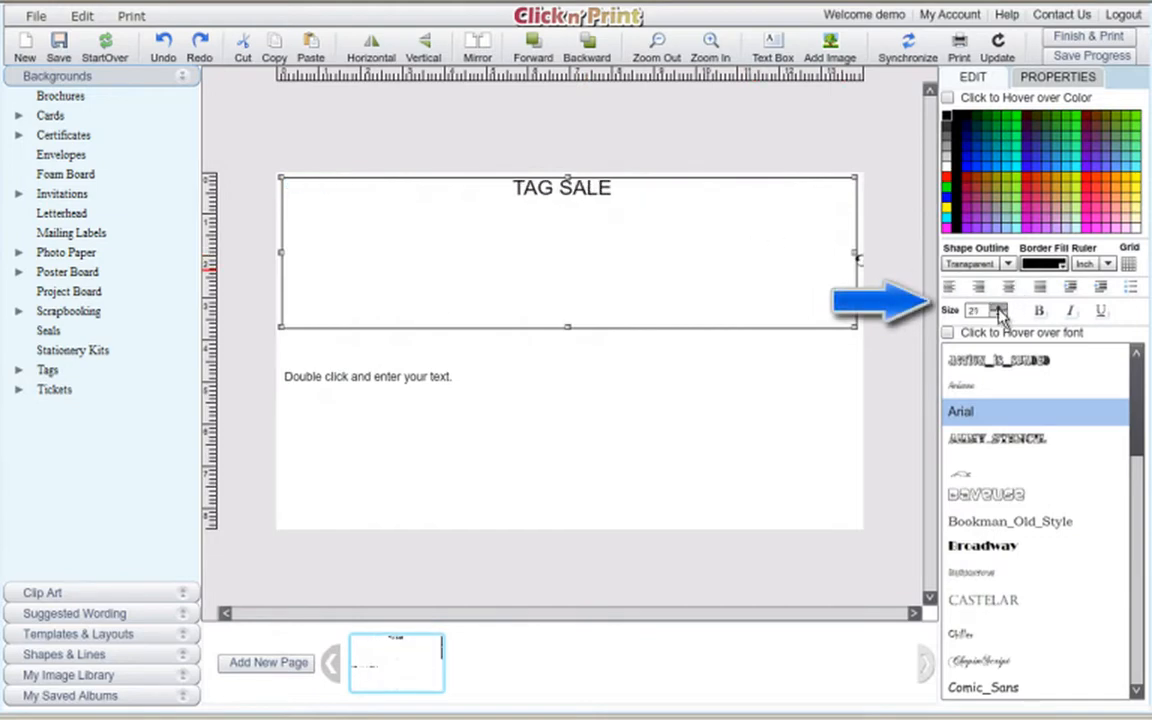
{"action": "left_click", "coordinate": [999, 310]}
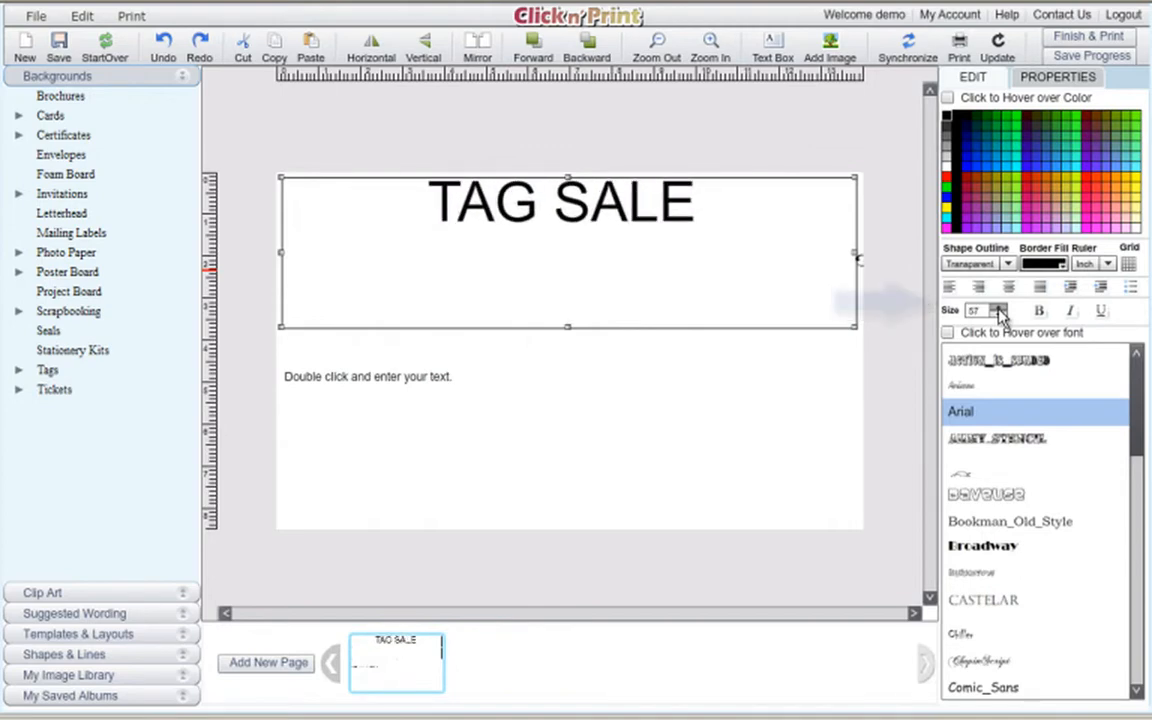
{"action": "left_click", "coordinate": [999, 310]}
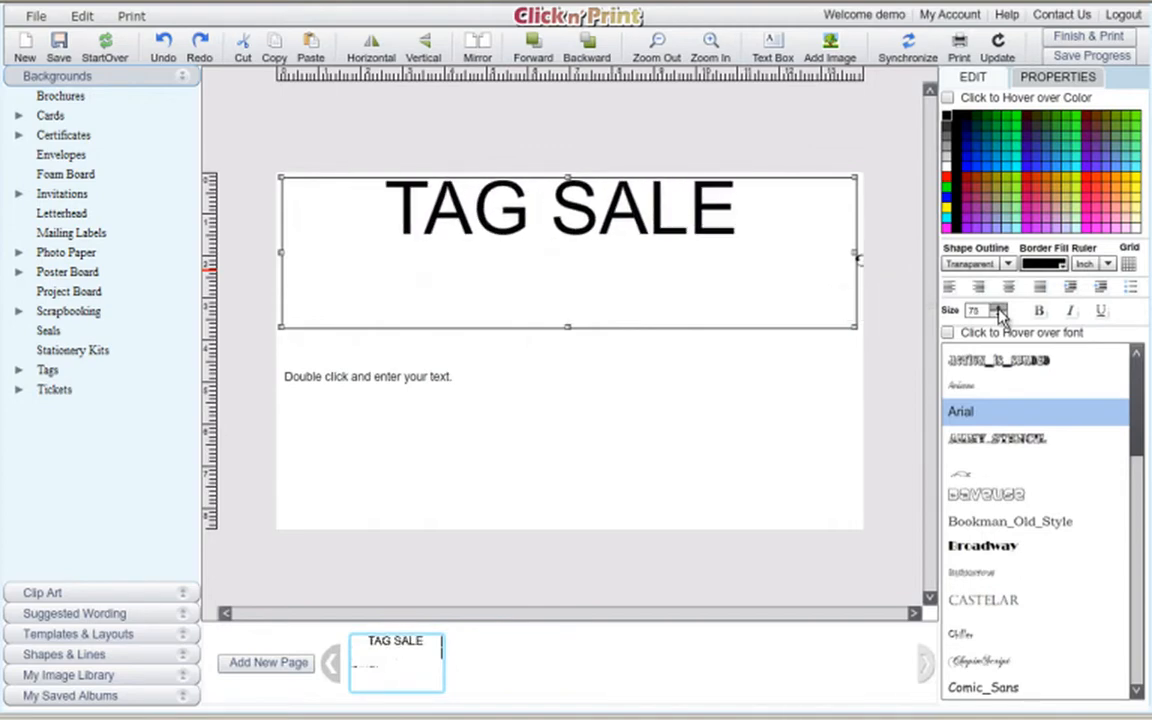
{"action": "left_click", "coordinate": [999, 310]}
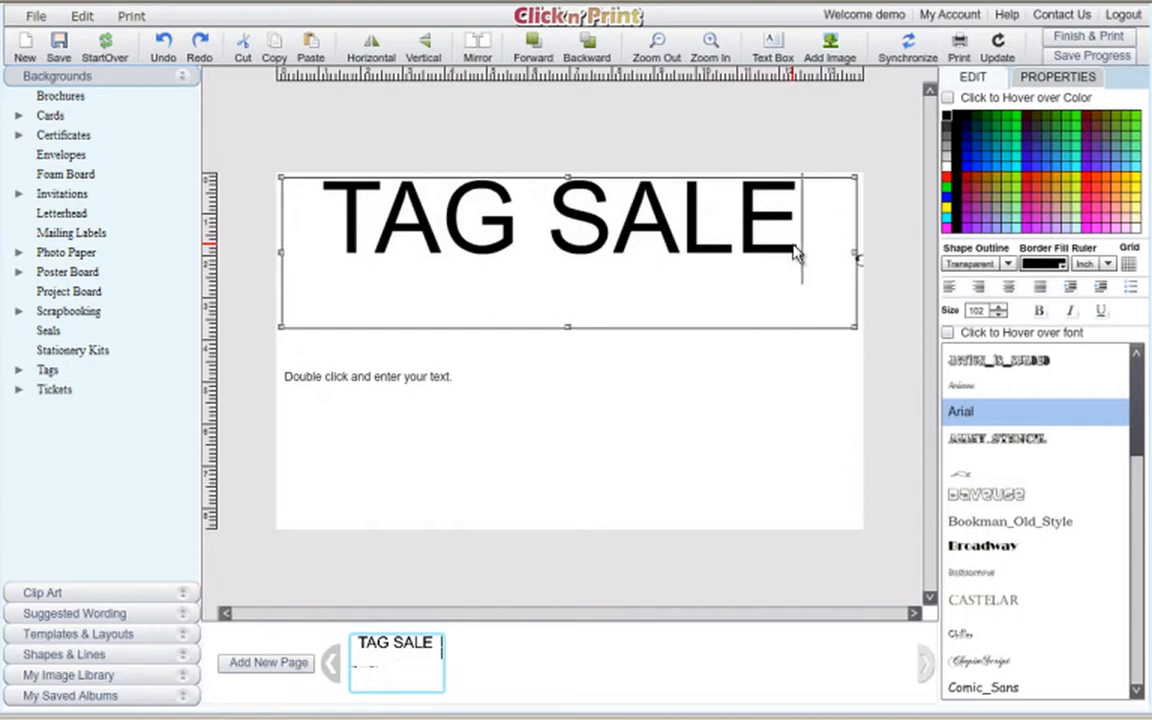
Delete SALE from the top box, leaving TAG, and enlarge TAG to about size 125.
{"action": "left_click_drag", "start_coordinate": [797, 252], "coordinate": [524, 244]}
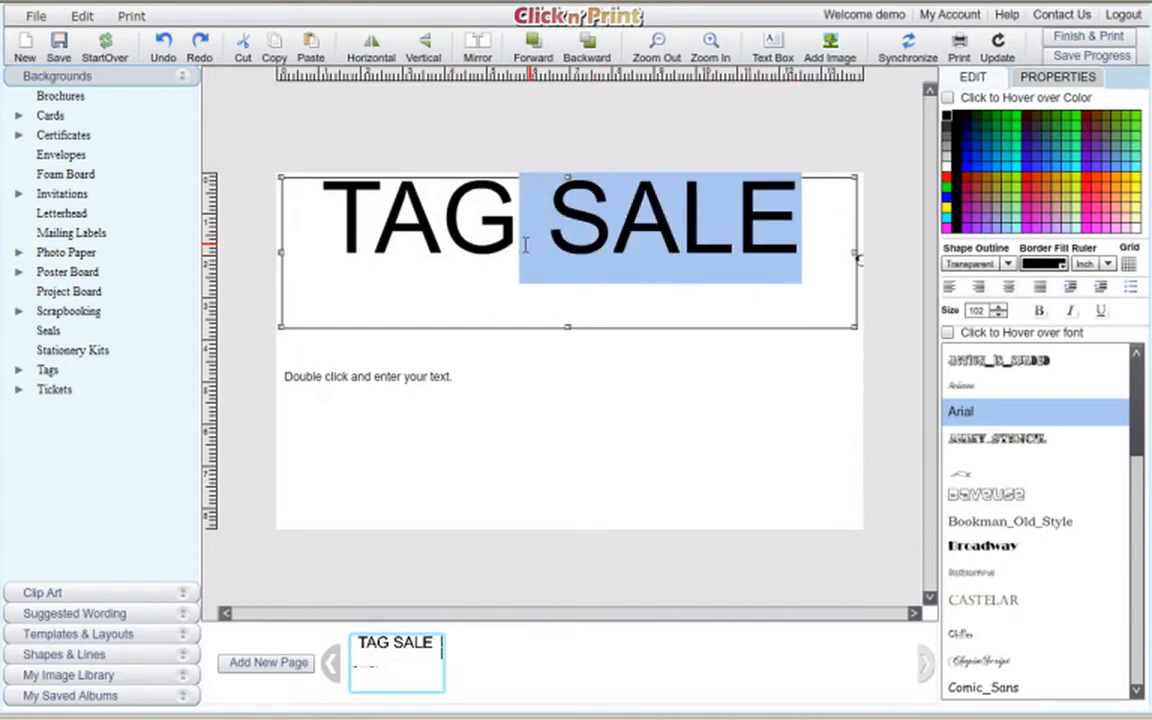
{"action": "key", "text": "BackSpace"}
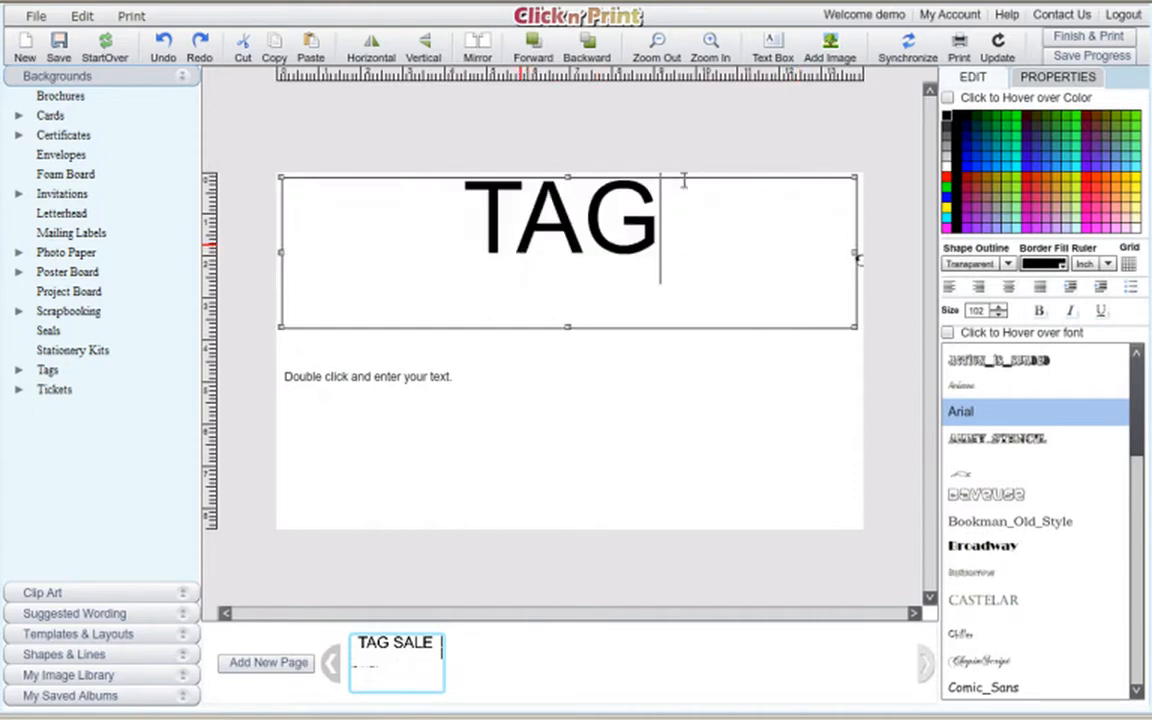
{"action": "left_click", "coordinate": [998, 306]}
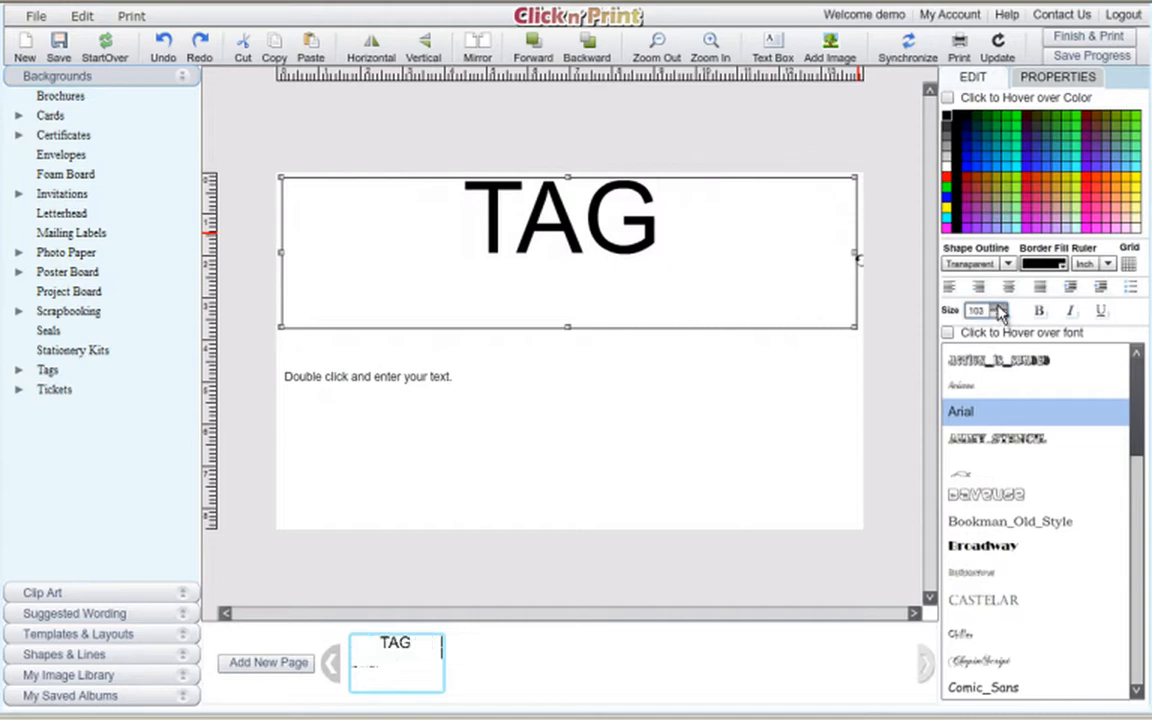
{"action": "left_click", "coordinate": [671, 226]}
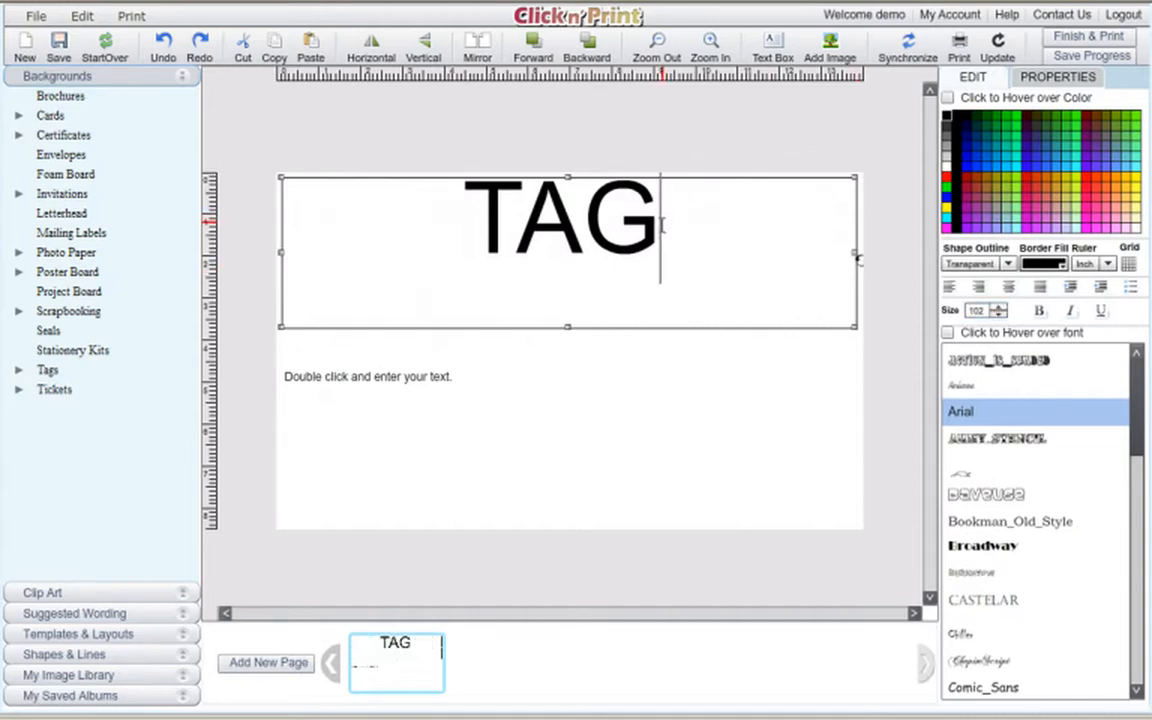
{"action": "left_click_drag", "start_coordinate": [662, 224], "coordinate": [455, 240]}
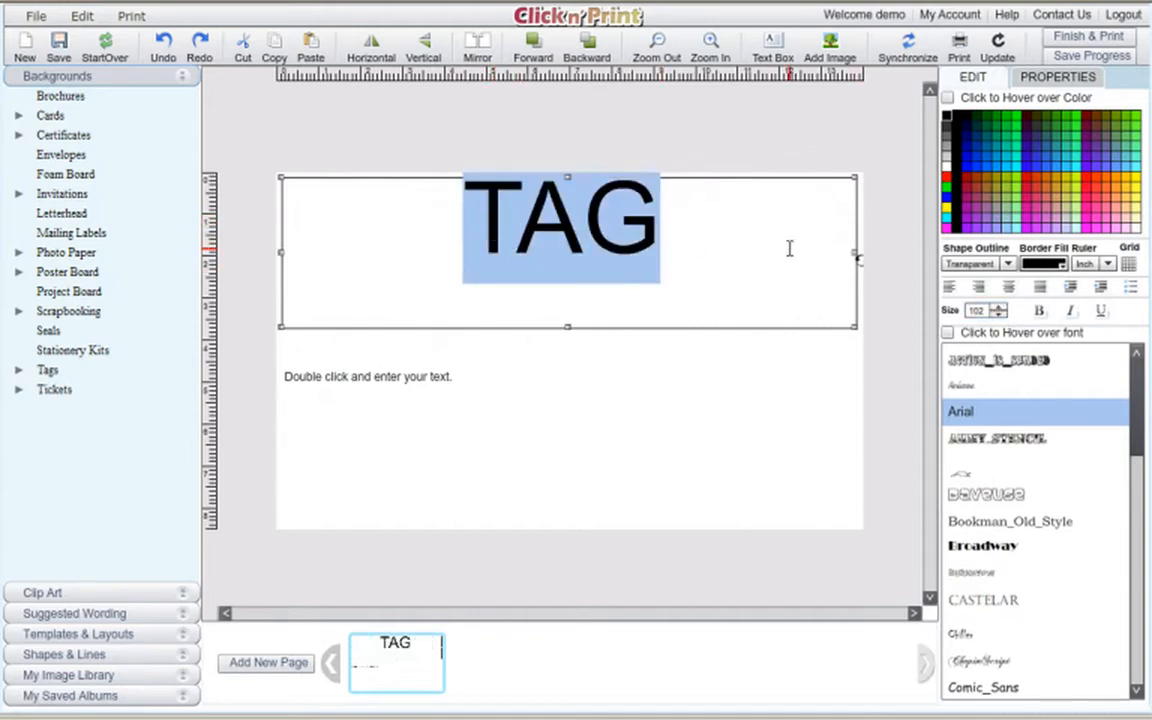
{"action": "left_click_drag", "start_coordinate": [1000, 312], "coordinate": [1000, 312]}
{"action": "left_click", "coordinate": [425, 385]}
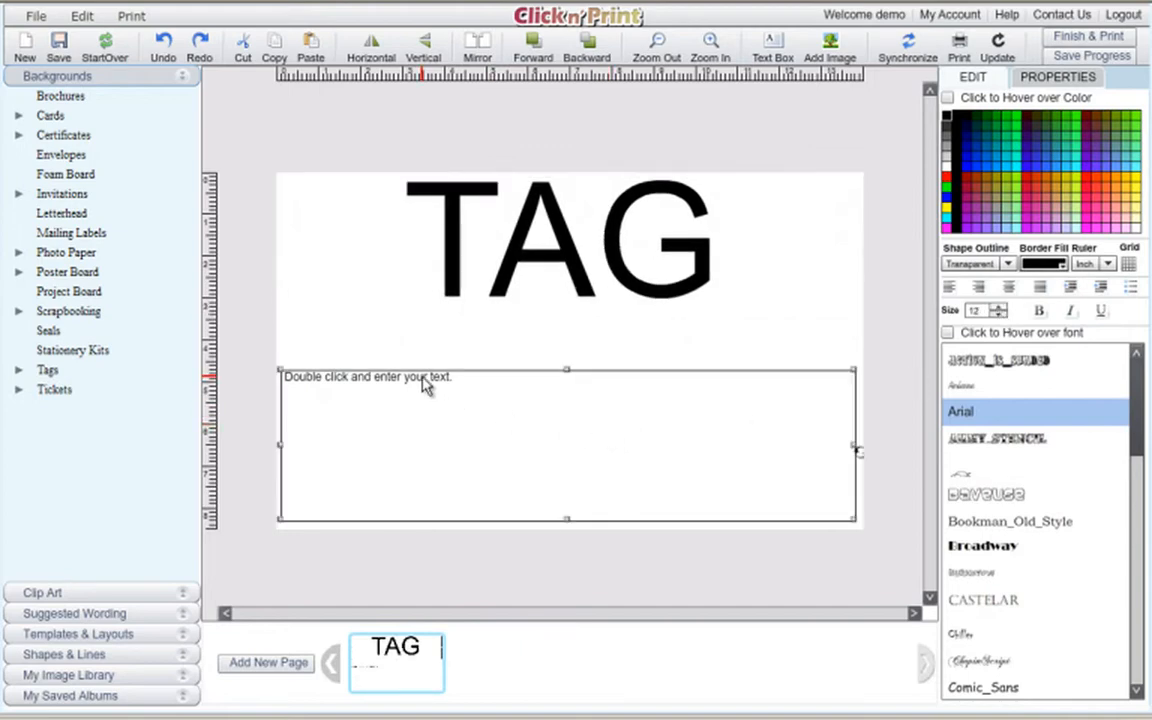
Type SALE into the lower text box and start enlarging it.
{"action": "double_click", "coordinate": [425, 385]}
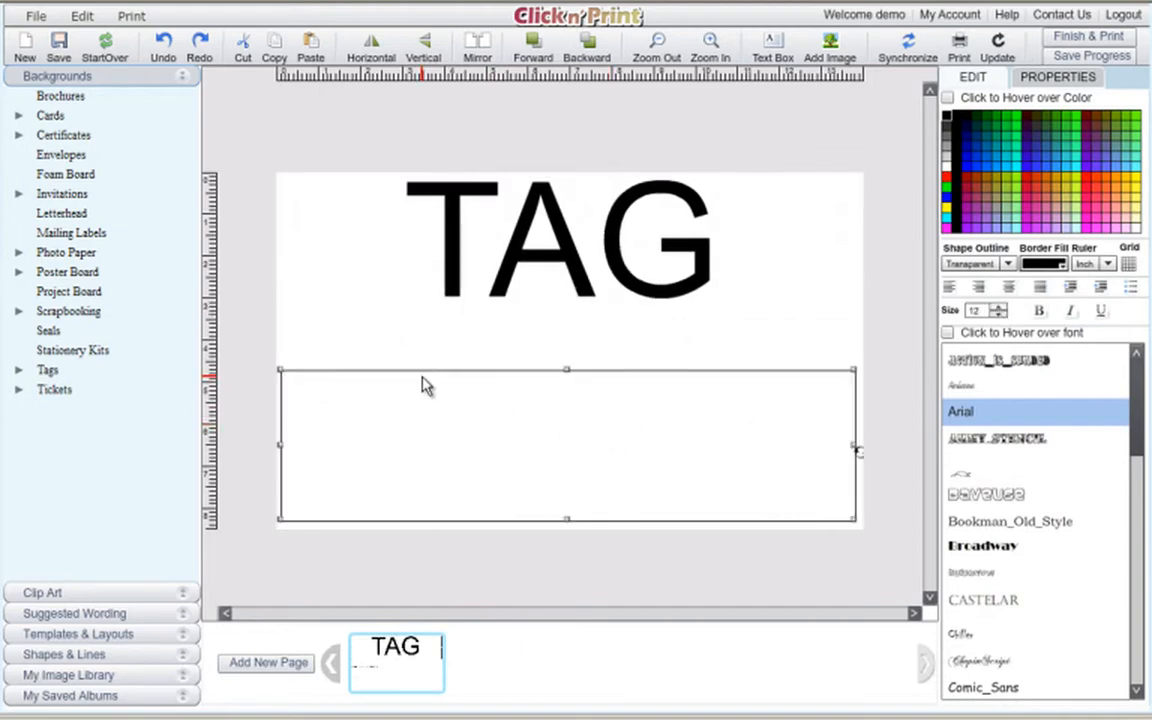
{"action": "type", "text": "SALE"}
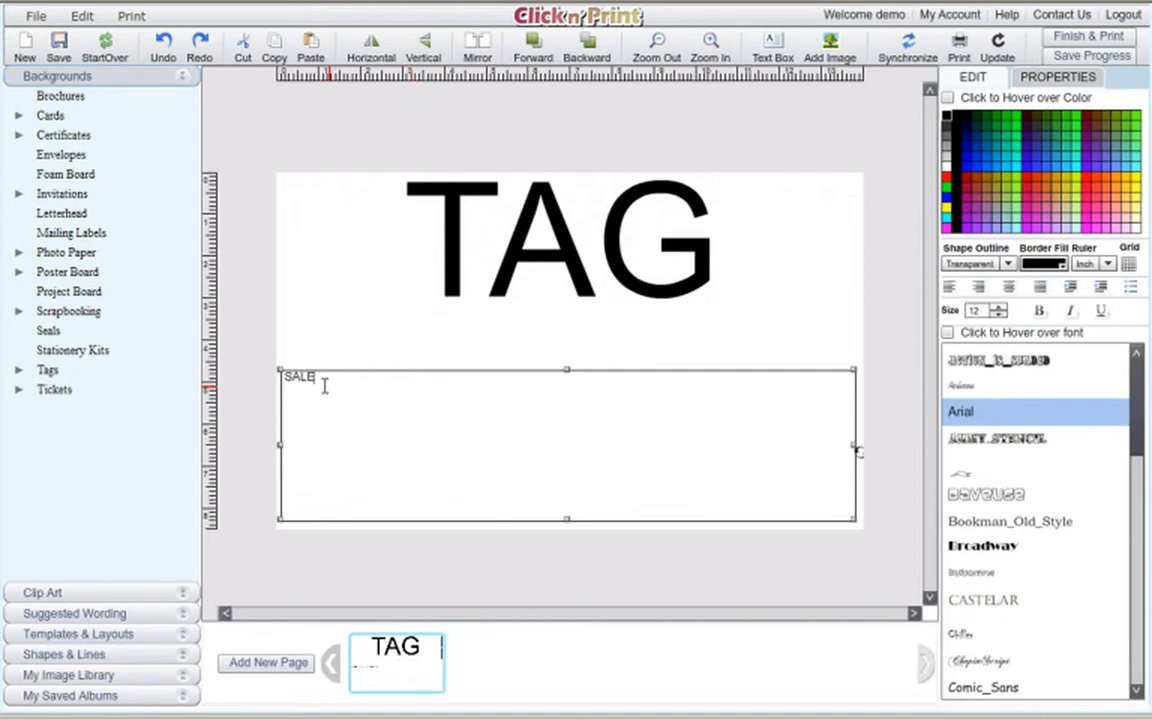
{"action": "left_click_drag", "start_coordinate": [326, 386], "coordinate": [288, 380]}
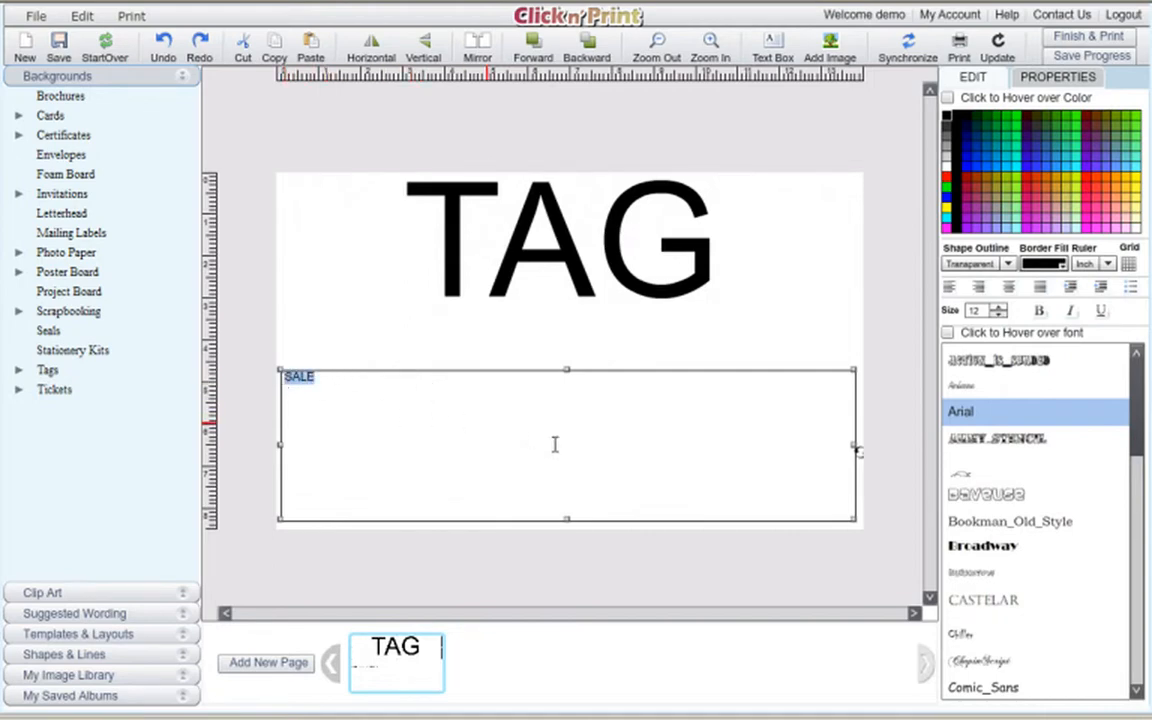
{"action": "left_click", "coordinate": [996, 309]}
{"action": "left_click_drag", "start_coordinate": [996, 309], "coordinate": [998, 312]}
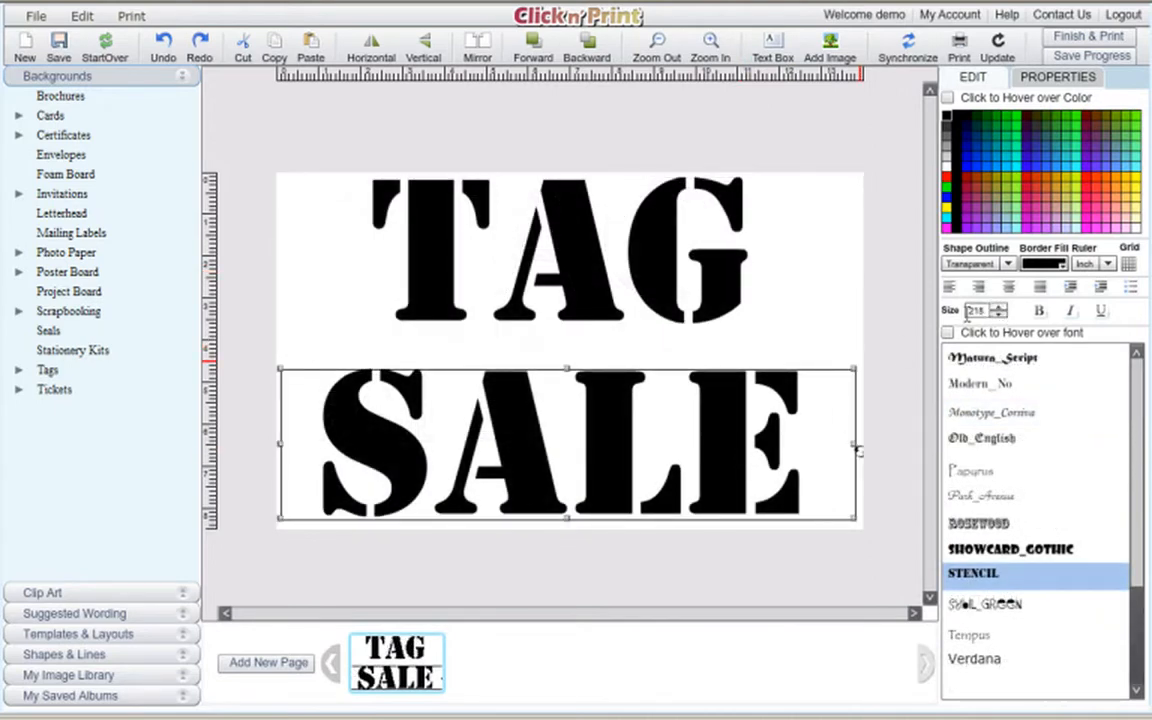
Set both the TAG and SALE text to size 220 so they match.
{"action": "left_click", "coordinate": [705, 266]}
{"action": "left_click_drag", "start_coordinate": [1001, 311], "coordinate": [1001, 311]}
{"action": "left_click", "coordinate": [695, 378]}
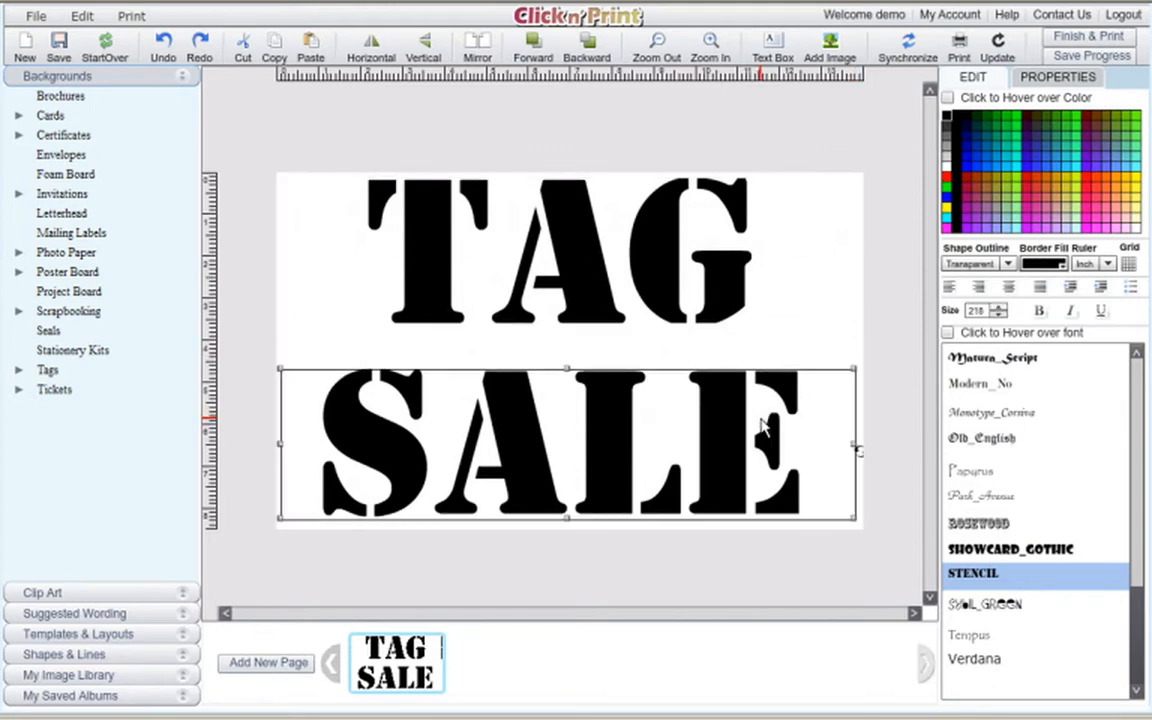
{"action": "left_click", "coordinate": [1001, 311]}
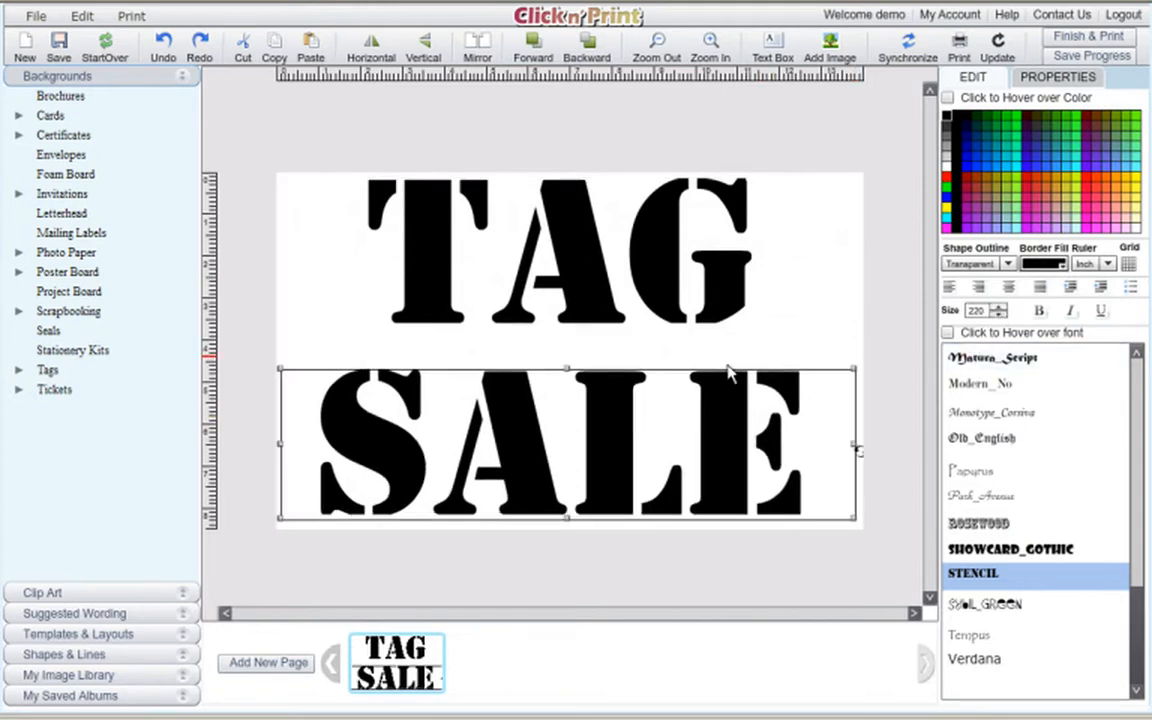
Nudge TAG down and right and SALE up and right to align the headline.
{"action": "left_click", "coordinate": [643, 285]}
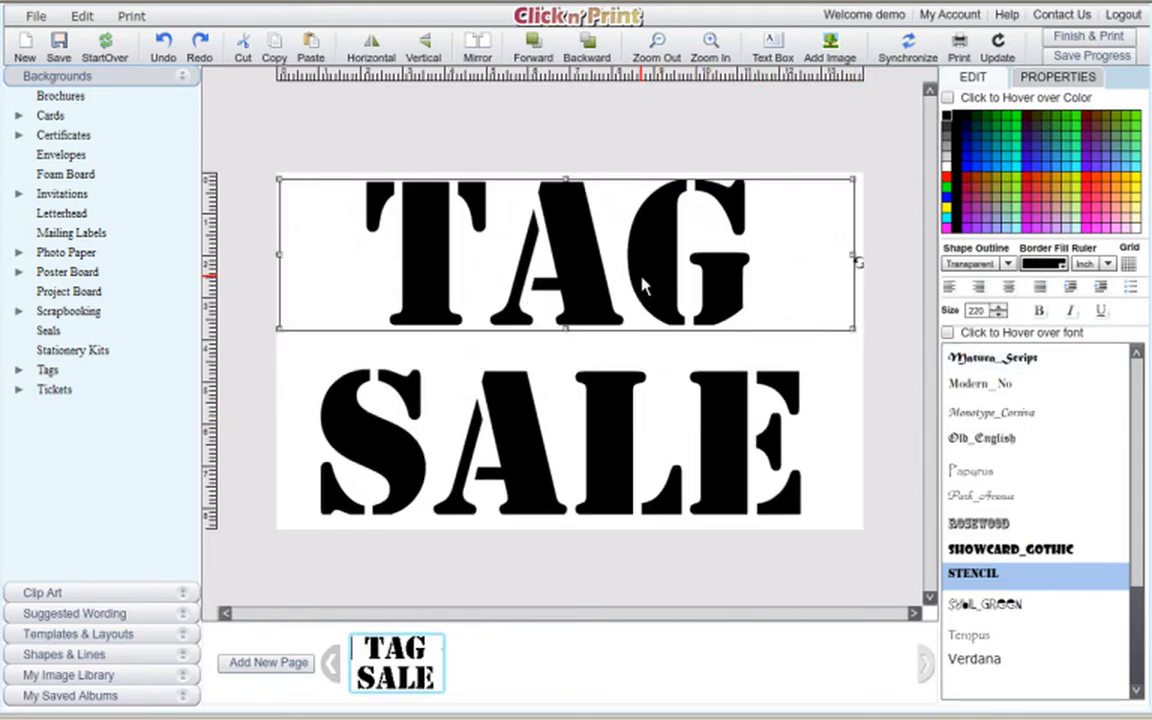
{"action": "key", "text": "Down"}
{"action": "key", "text": "Down"}
{"action": "key", "text": "Down"}
{"action": "key", "text": "Down"}
{"action": "key", "text": "Down"}
{"action": "key", "text": "Down"}
{"action": "key", "text": "Down"}
{"action": "key", "text": "Down"}
{"action": "key", "text": "Down"}
{"action": "key", "text": "Down"}
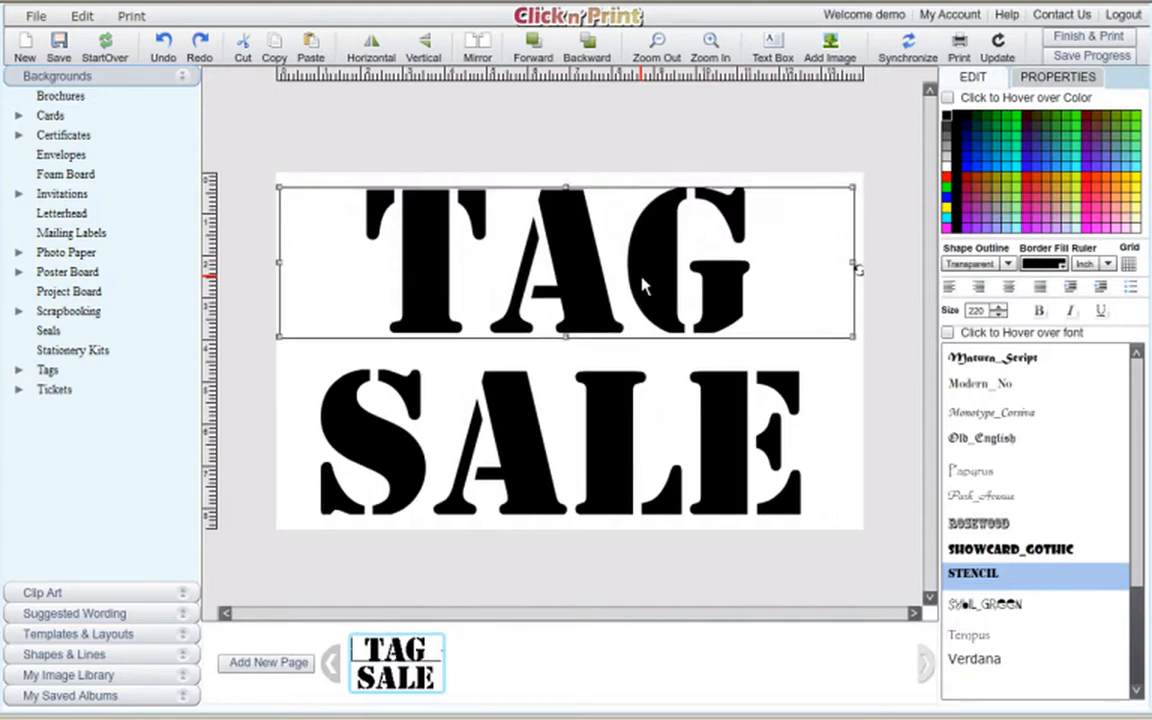
{"action": "key", "text": "Down"}
{"action": "key", "text": "Down"}
{"action": "key", "text": "Down"}
{"action": "key", "text": "Down"}
{"action": "key", "text": "Down"}
{"action": "key", "text": "Right"}
{"action": "key", "text": "Right"}
{"action": "key", "text": "Right"}
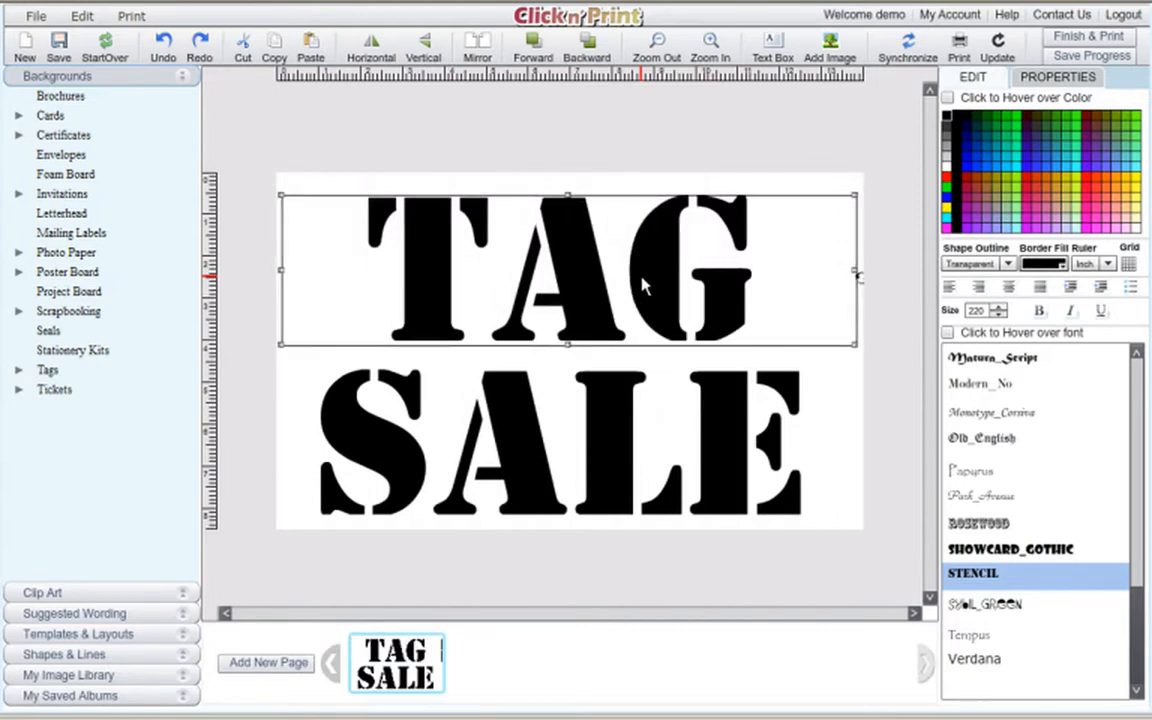
{"action": "left_click", "coordinate": [604, 472]}
{"action": "key", "text": "Up"}
{"action": "key", "text": "Up"}
{"action": "key", "text": "Up"}
{"action": "key", "text": "Up"}
{"action": "key", "text": "Up"}
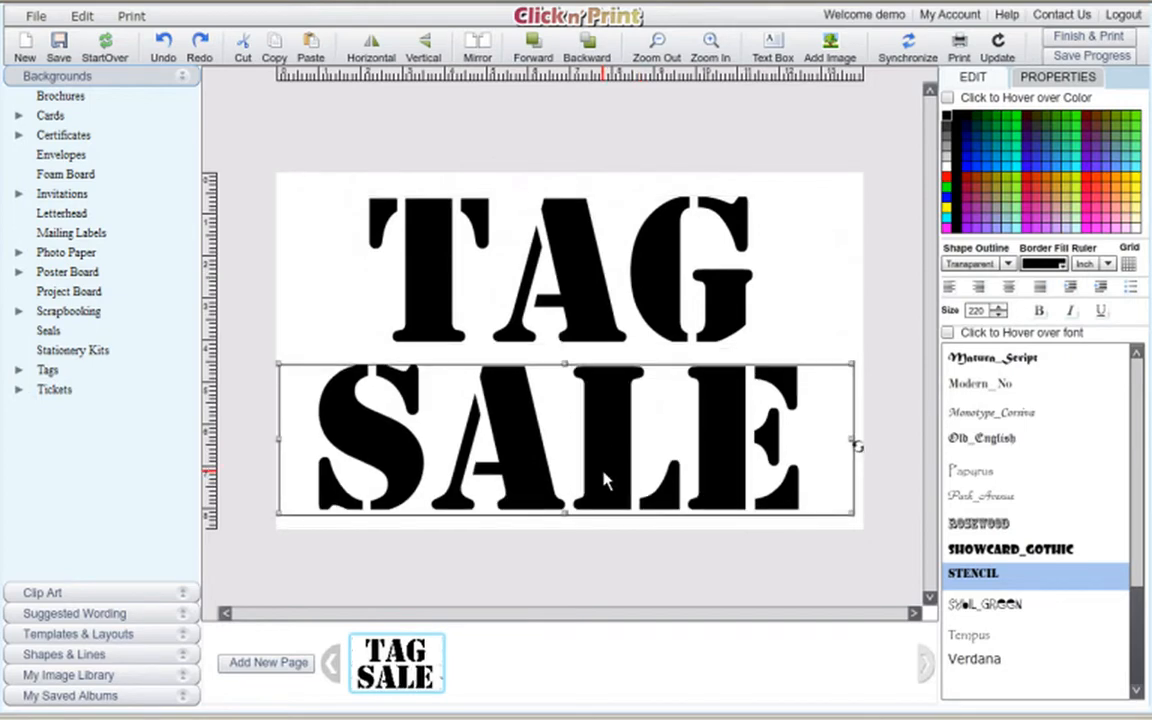
{"action": "key", "text": "Up"}
{"action": "key", "text": "Up"}
{"action": "key", "text": "Up"}
{"action": "key", "text": "Up"}
{"action": "key", "text": "Up"}
{"action": "key", "text": "Right"}
{"action": "key", "text": "Right"}
{"action": "key", "text": "Right"}
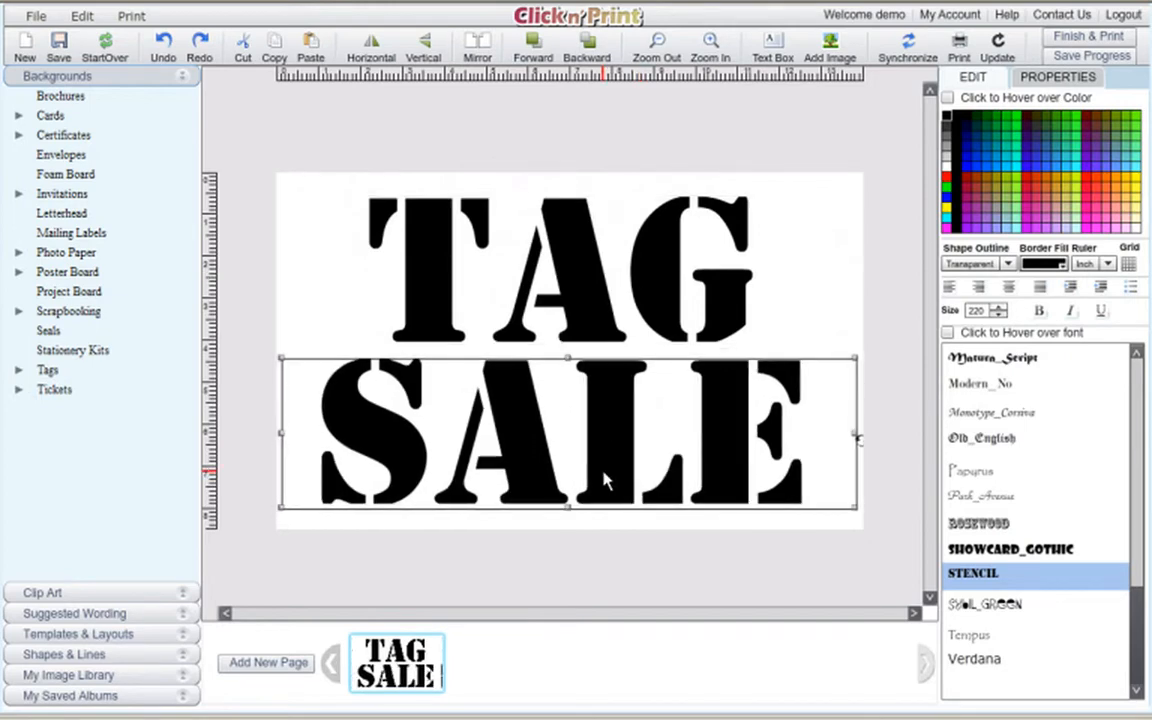
{"action": "key", "text": "Right"}
{"action": "key", "text": "Left"}
{"action": "key", "text": "Left"}
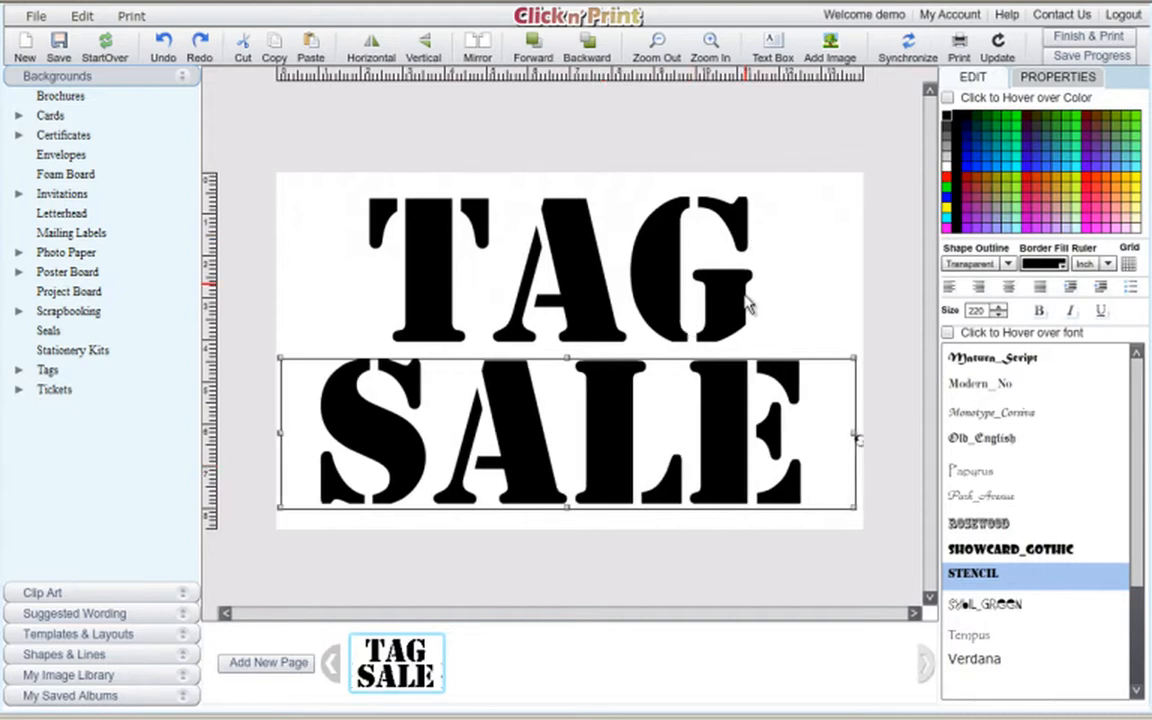
{"action": "left_click", "coordinate": [801, 285]}
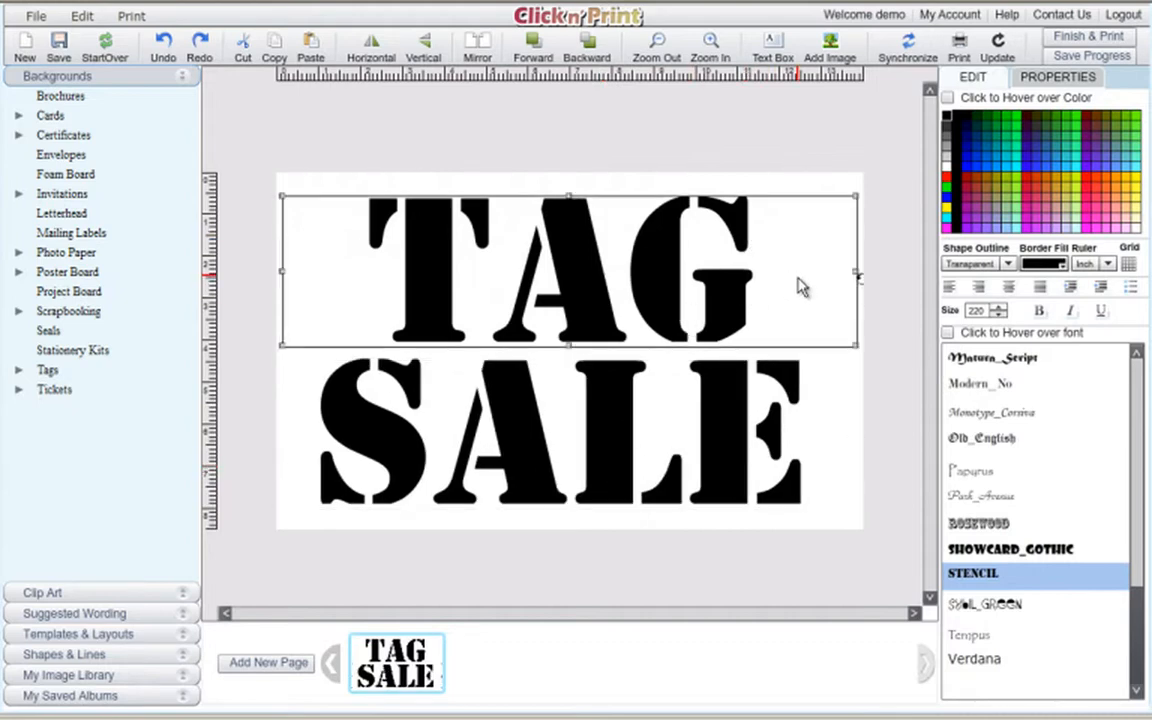
{"action": "left_click", "coordinate": [812, 472]}
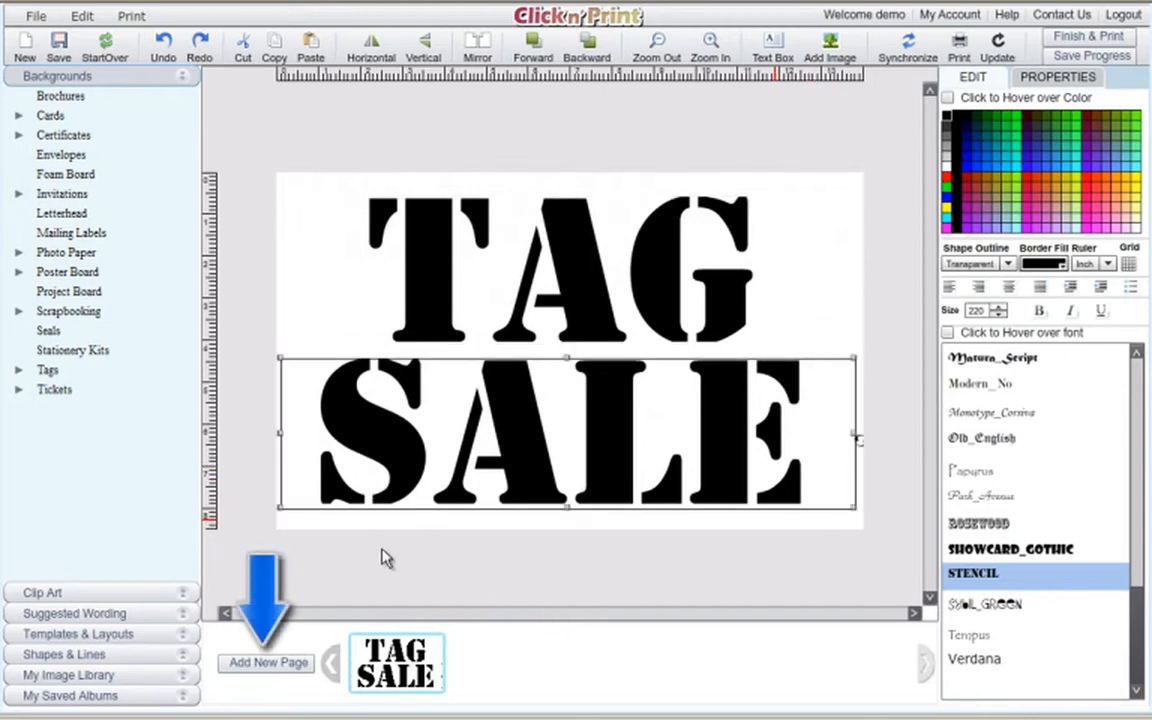
Add a new page, first saving the design as the album 'Tag Sale'.
{"action": "left_click", "coordinate": [278, 672]}
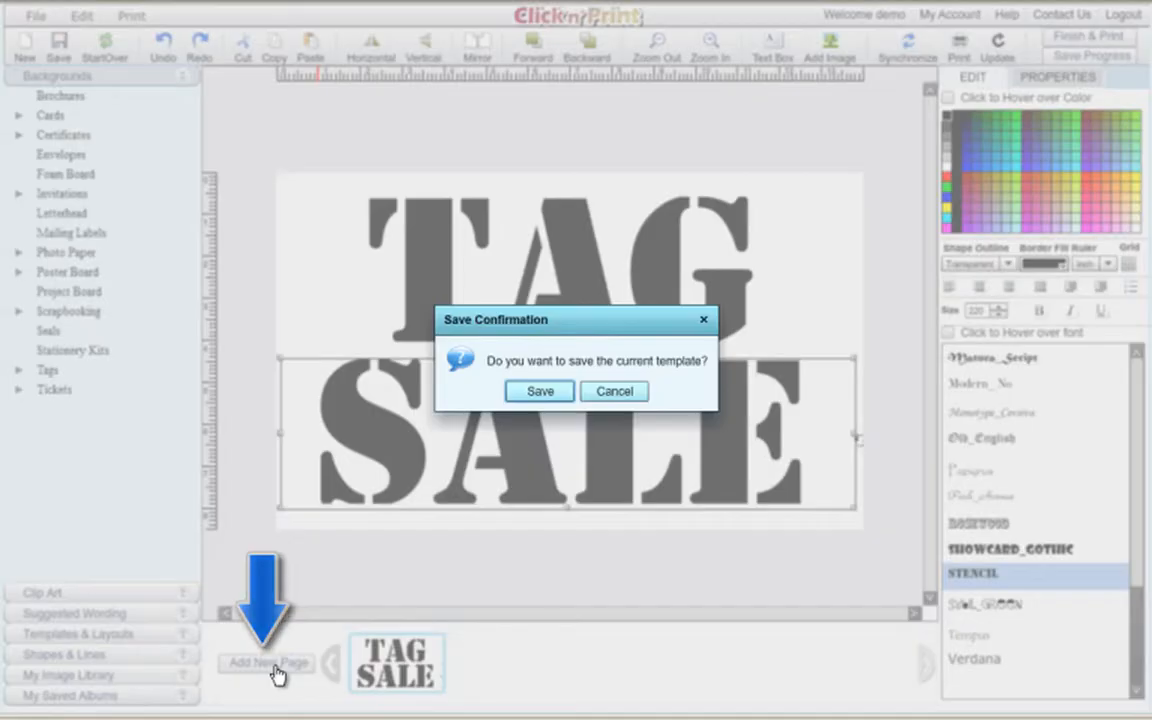
{"action": "left_click", "coordinate": [561, 395]}
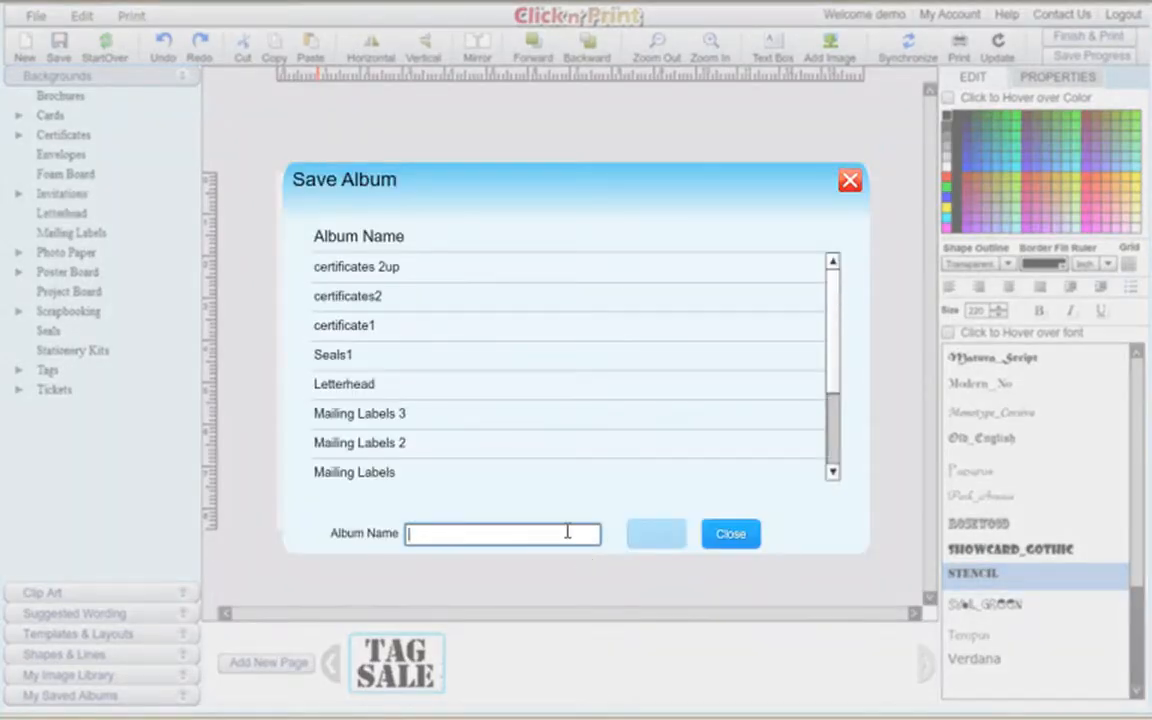
{"action": "type", "text": "Ta"}
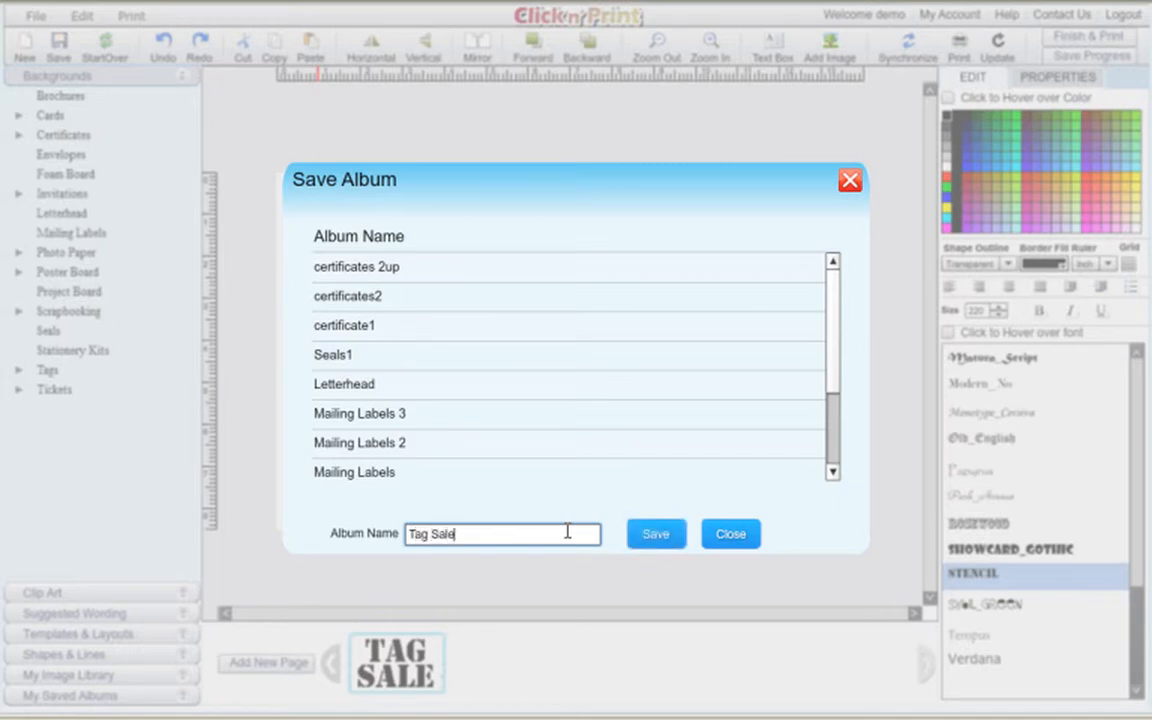
{"action": "type", "text": "g Sale"}
{"action": "left_click", "coordinate": [656, 533]}
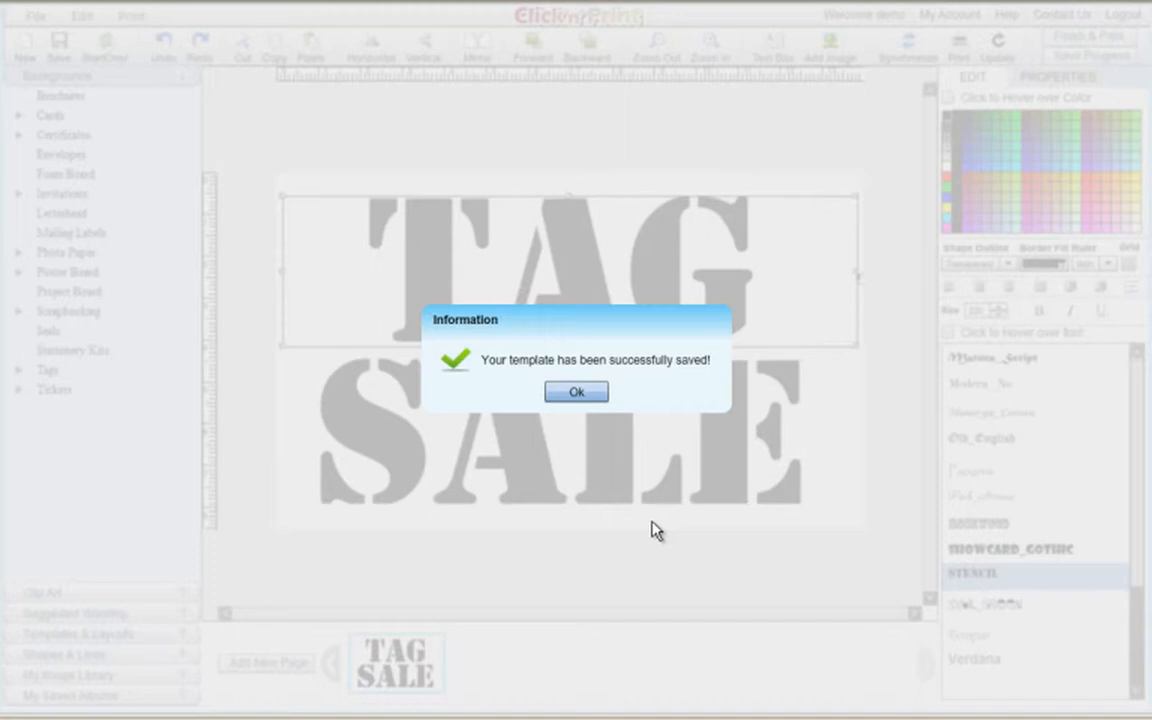
{"action": "left_click", "coordinate": [586, 392]}
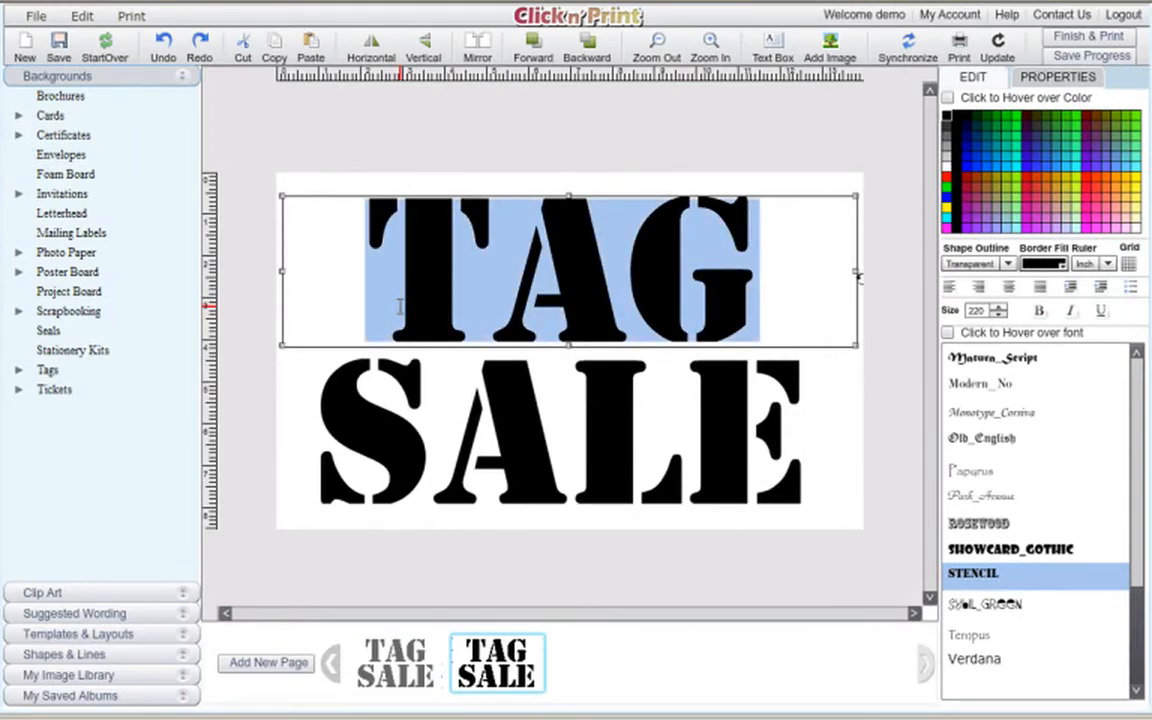
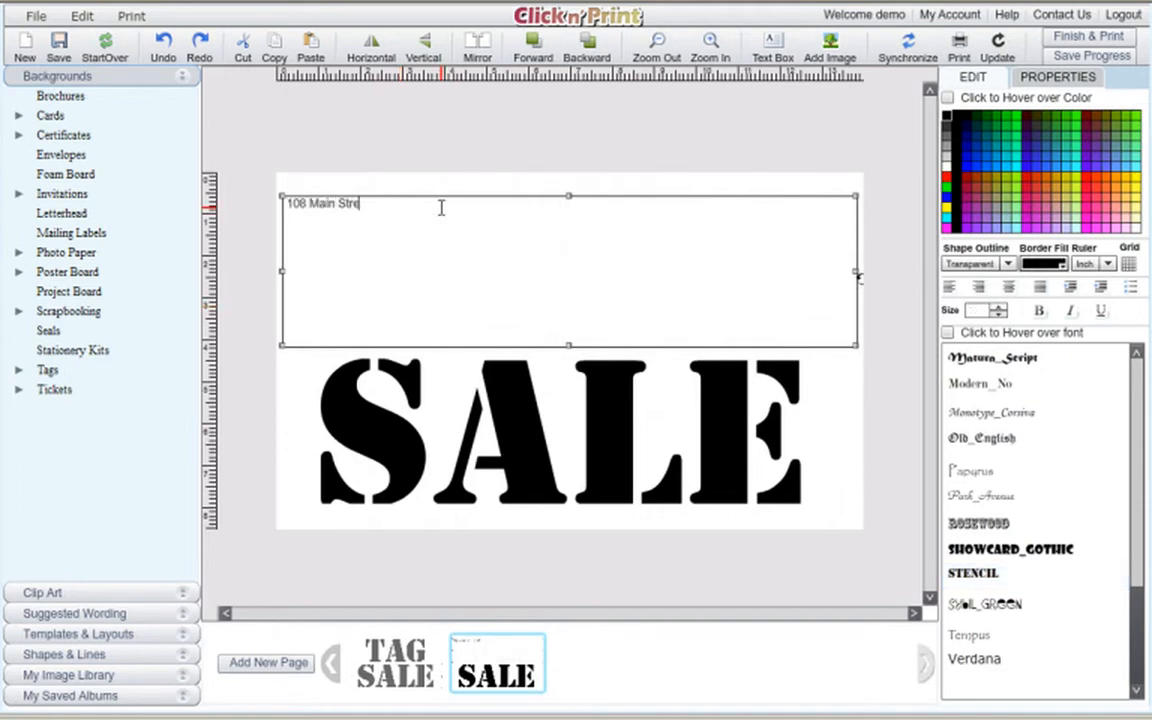
{"action": "left_click_drag", "start_coordinate": [409, 213], "coordinate": [287, 213]}
{"action": "left_click", "coordinate": [387, 203]}
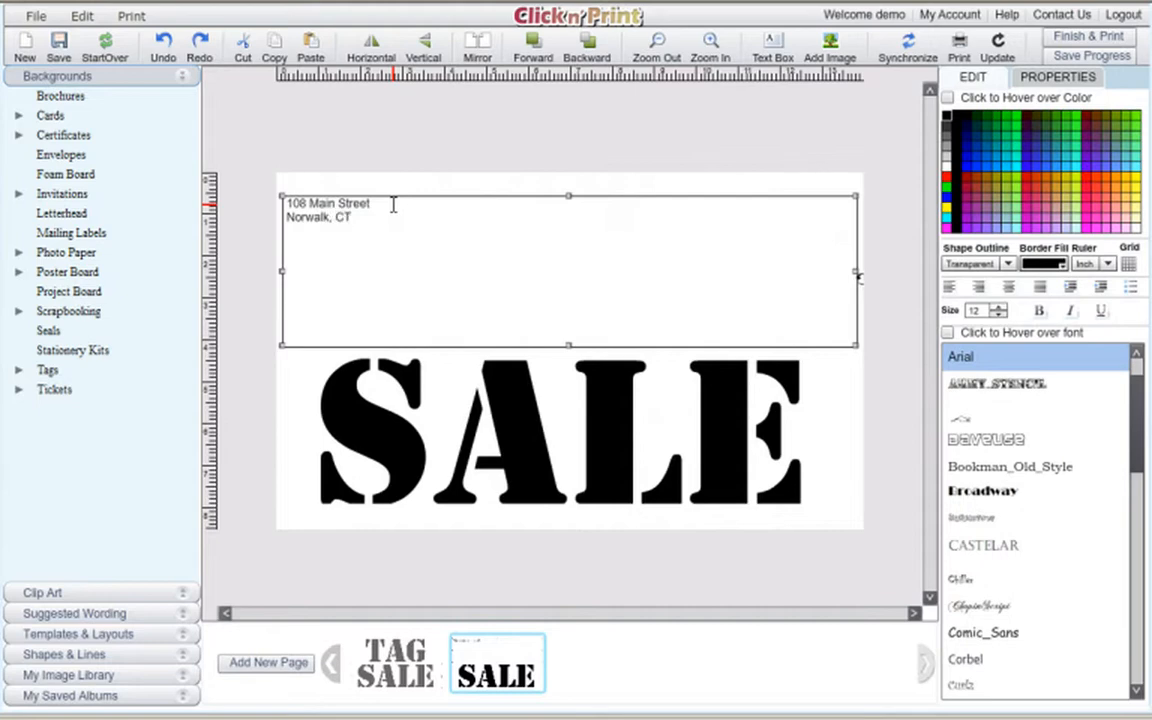
{"action": "left_click_drag", "start_coordinate": [360, 219], "coordinate": [291, 202]}
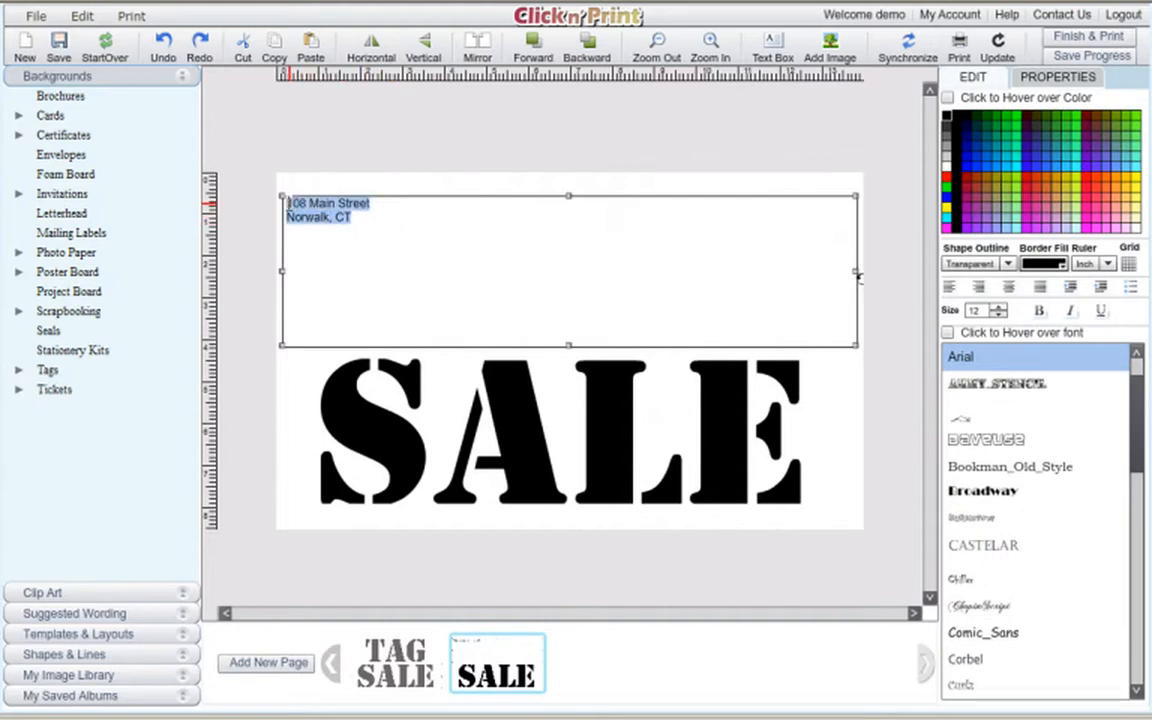
{"action": "left_click", "coordinate": [1010, 287]}
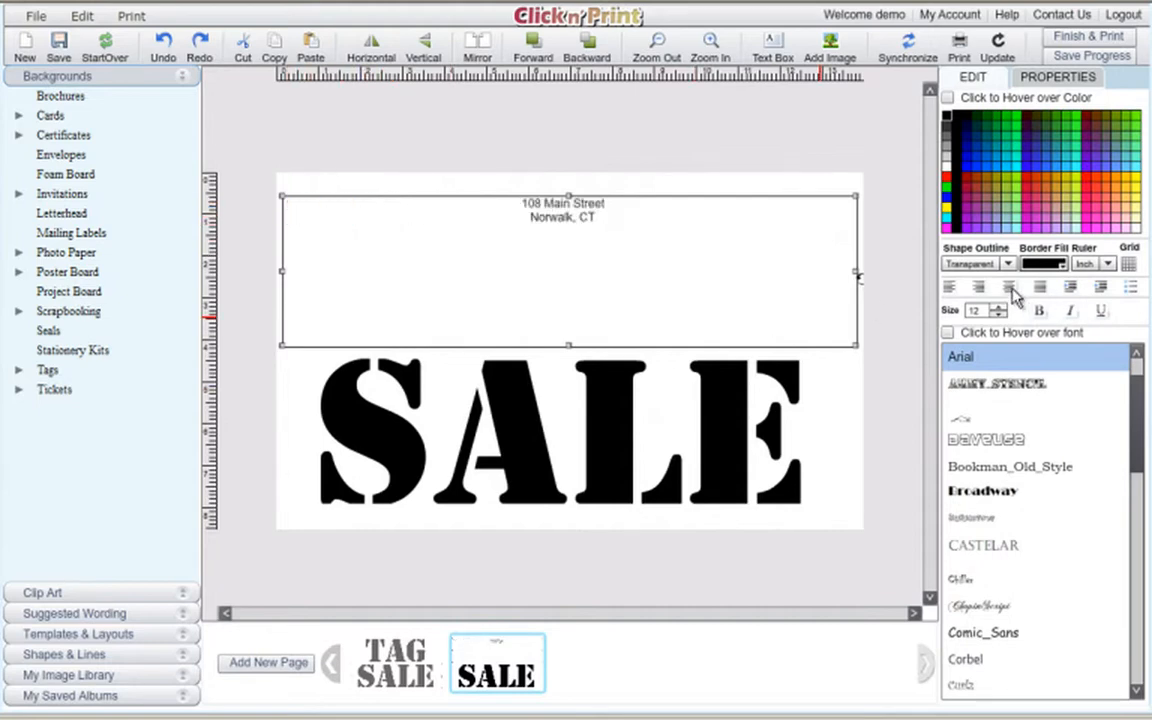
Raise the address font size to about 65 so it spans the page width.
{"action": "left_click", "coordinate": [999, 307]}
{"action": "left_click", "coordinate": [999, 307]}
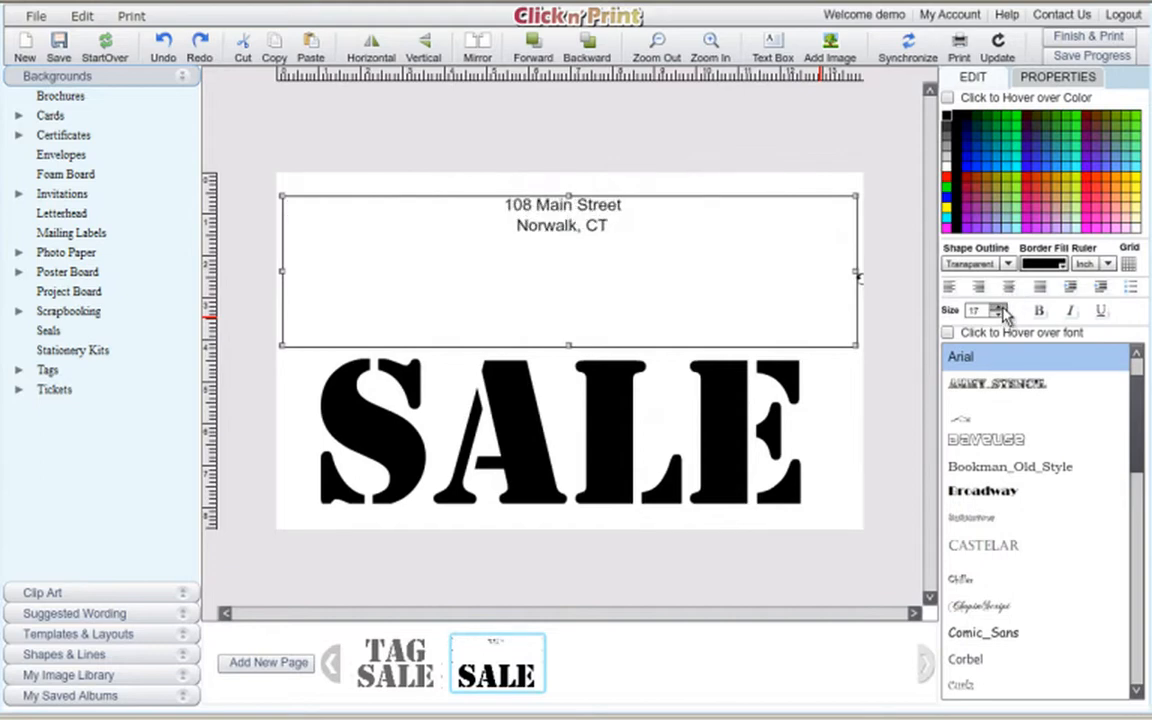
{"action": "left_click", "coordinate": [999, 307]}
{"action": "left_click", "coordinate": [999, 307]}
{"action": "left_click", "coordinate": [999, 307]}
{"action": "left_click", "coordinate": [999, 307]}
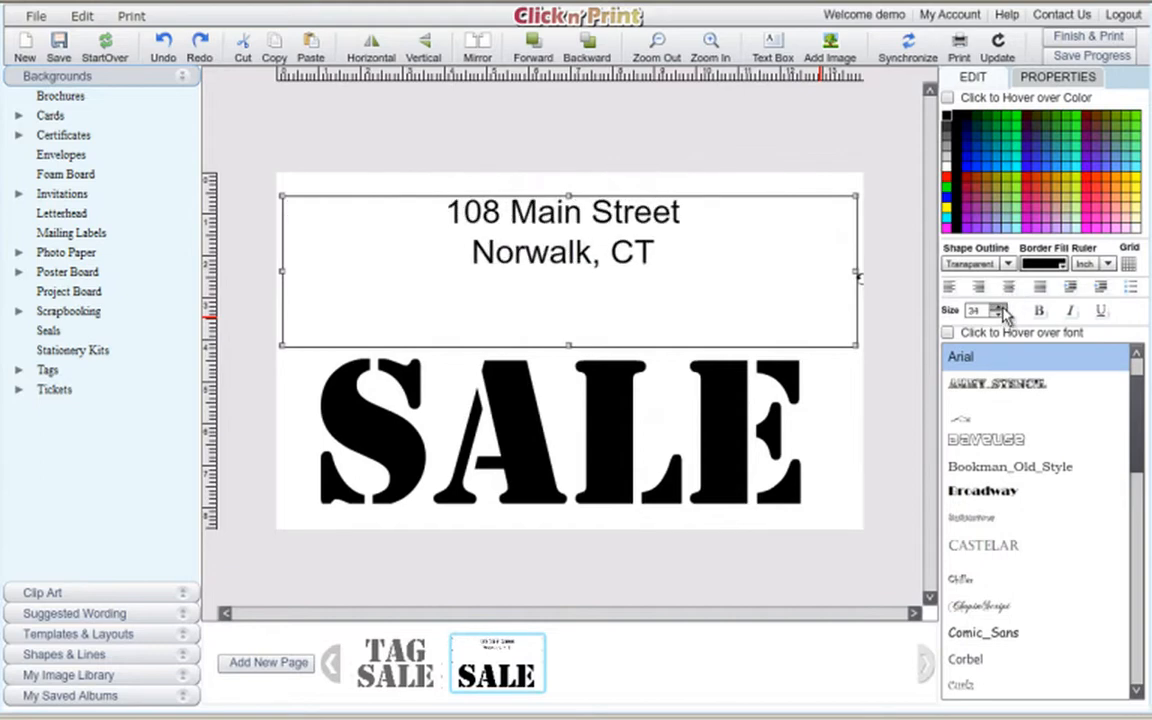
{"action": "left_click", "coordinate": [999, 307]}
{"action": "left_click", "coordinate": [999, 307]}
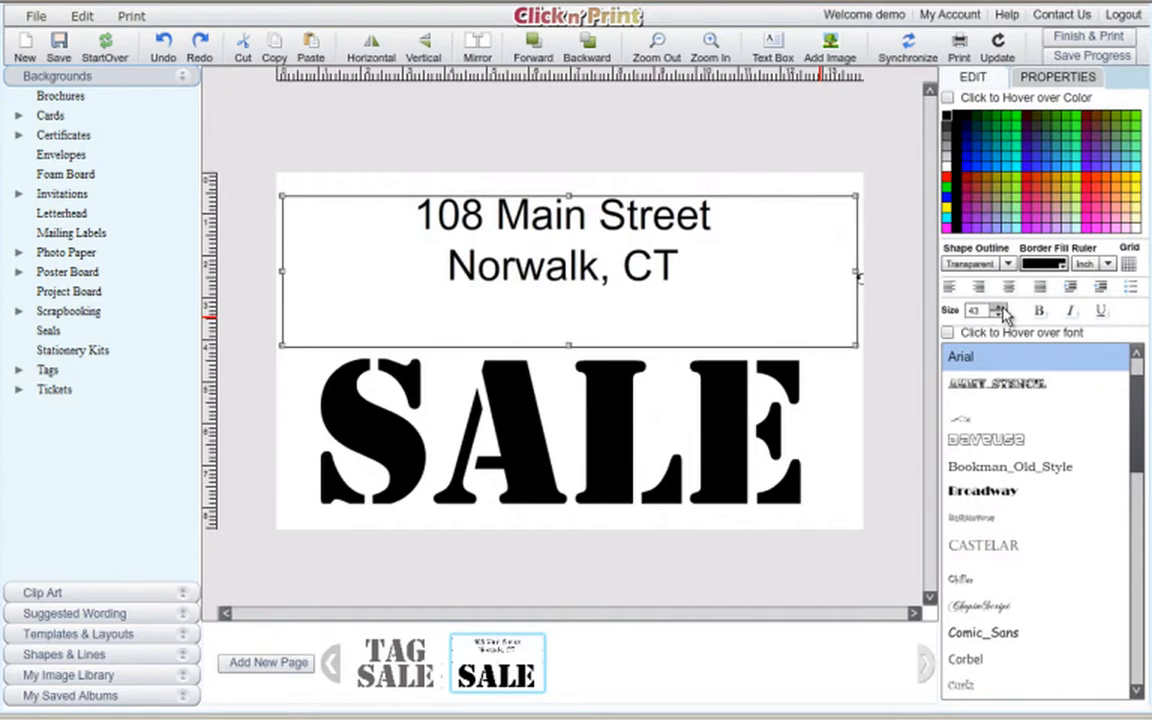
{"action": "left_click", "coordinate": [999, 307]}
{"action": "left_click", "coordinate": [999, 307]}
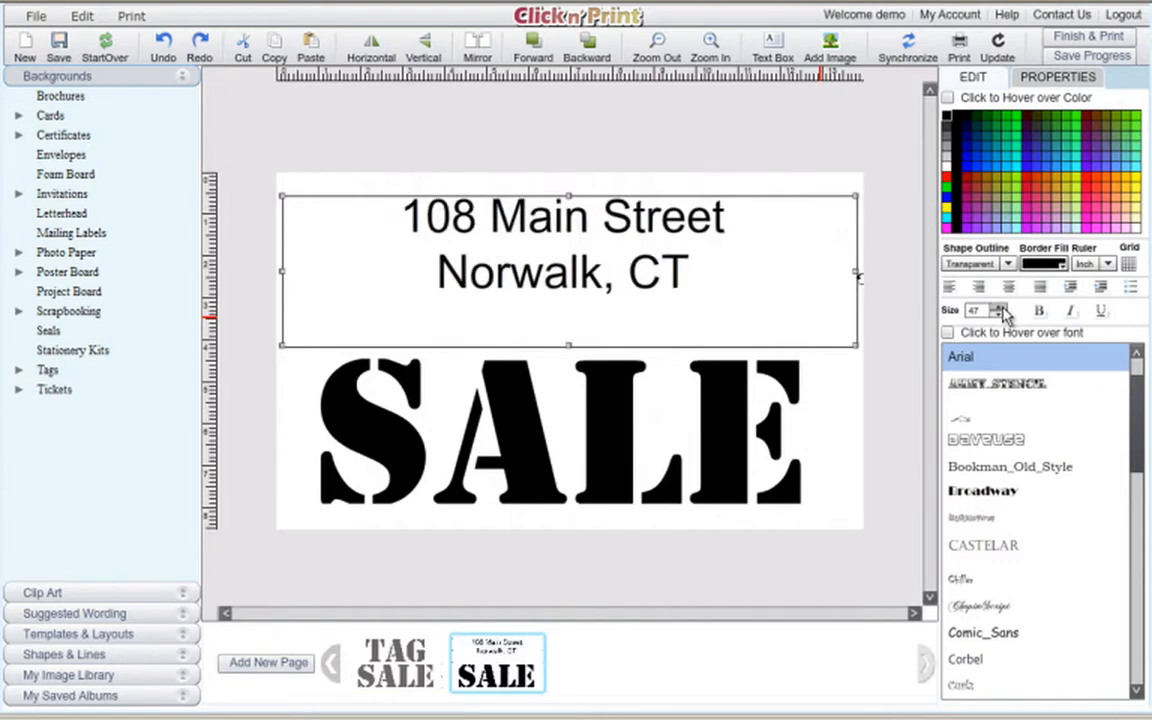
{"action": "left_click", "coordinate": [999, 307]}
{"action": "left_click", "coordinate": [999, 307]}
{"action": "left_click", "coordinate": [999, 307]}
{"action": "left_click", "coordinate": [999, 307]}
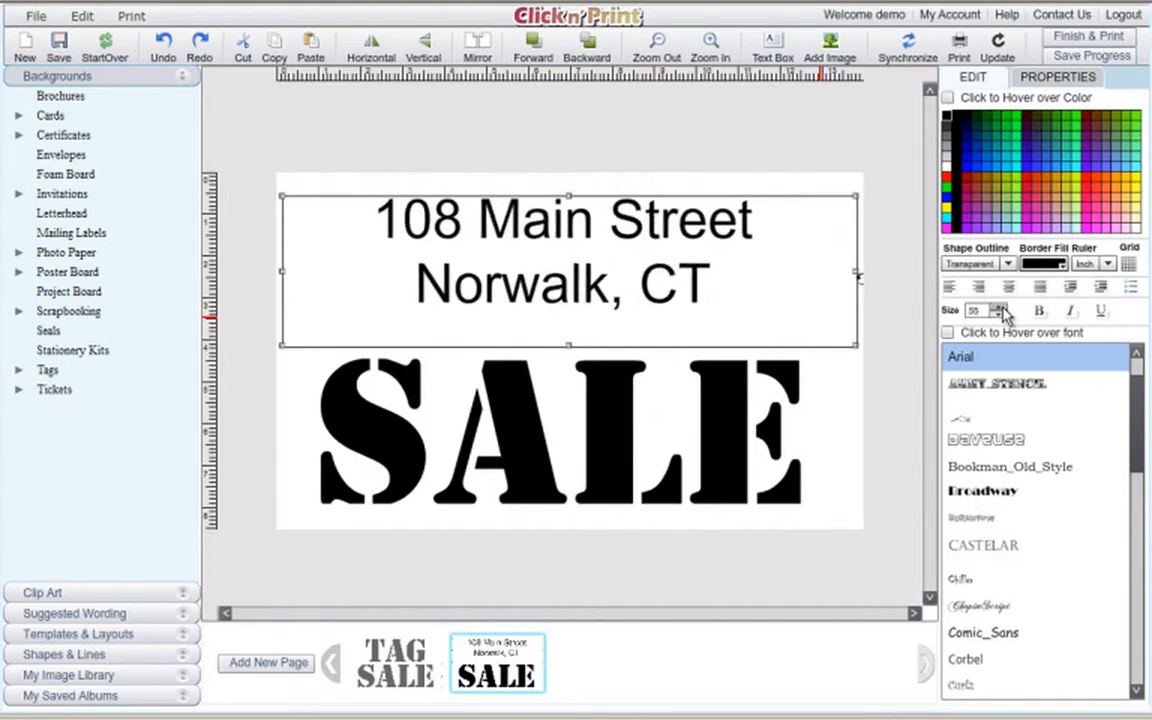
{"action": "left_click", "coordinate": [999, 307]}
{"action": "left_click", "coordinate": [999, 307]}
{"action": "left_click", "coordinate": [1001, 309]}
{"action": "left_click", "coordinate": [1001, 309]}
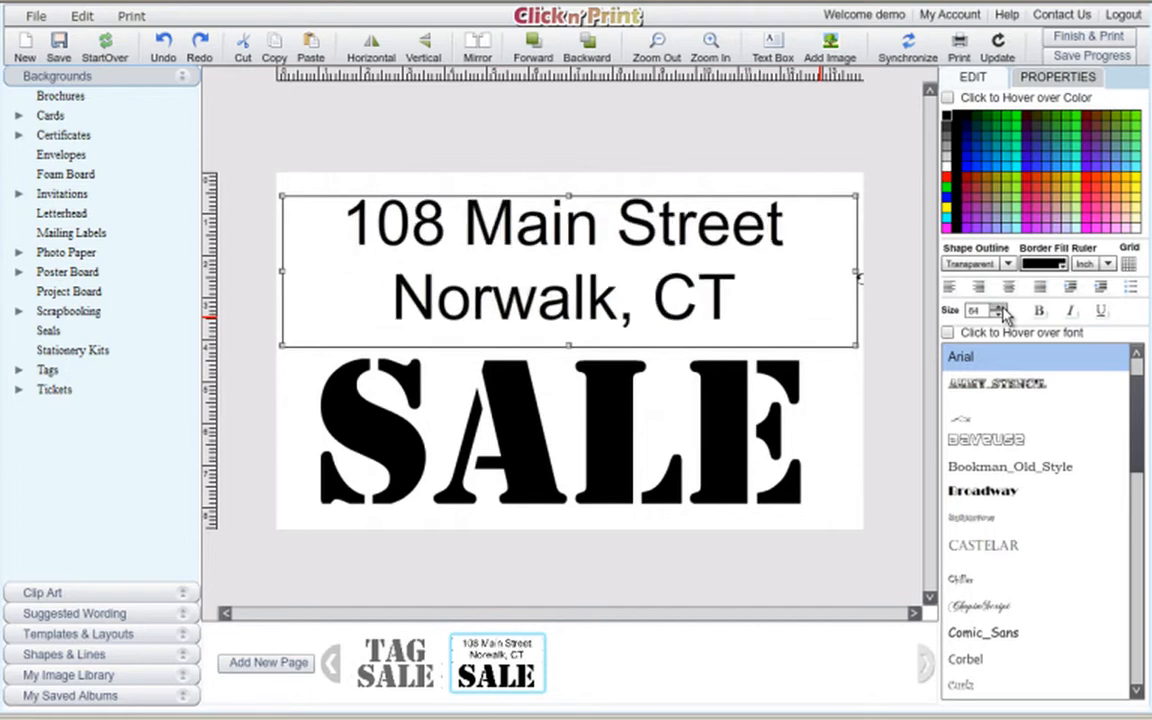
{"action": "left_click", "coordinate": [1001, 309]}
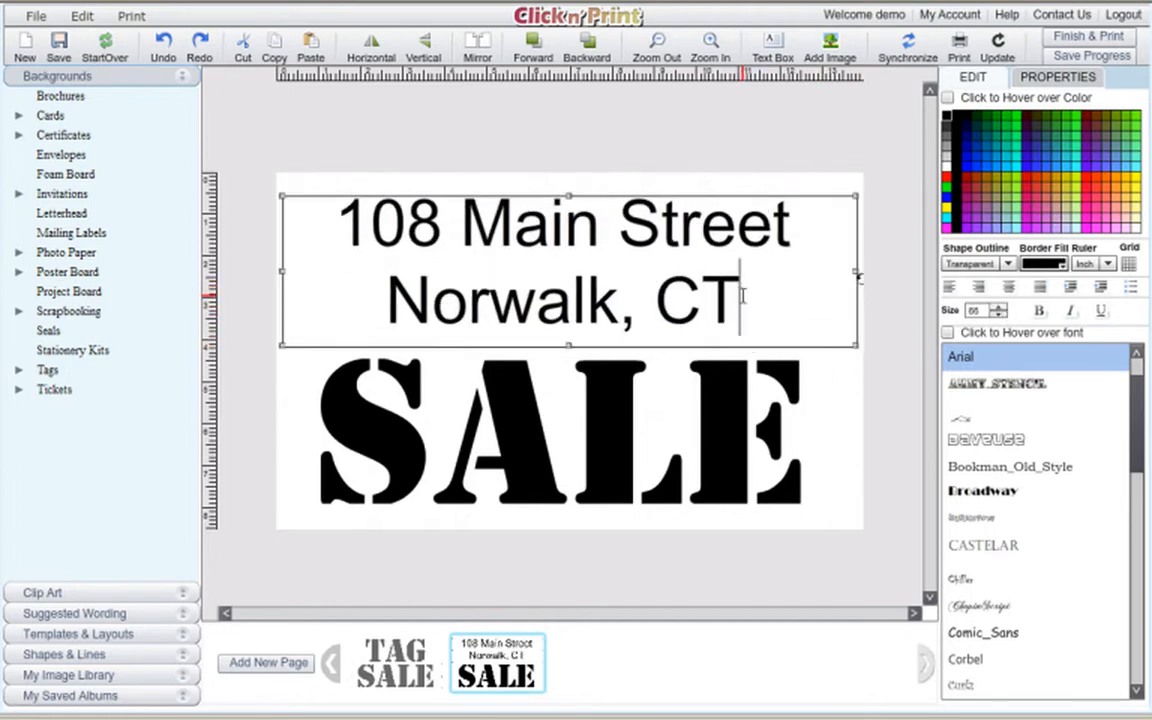
{"action": "left_click_drag", "start_coordinate": [741, 300], "coordinate": [338, 232]}
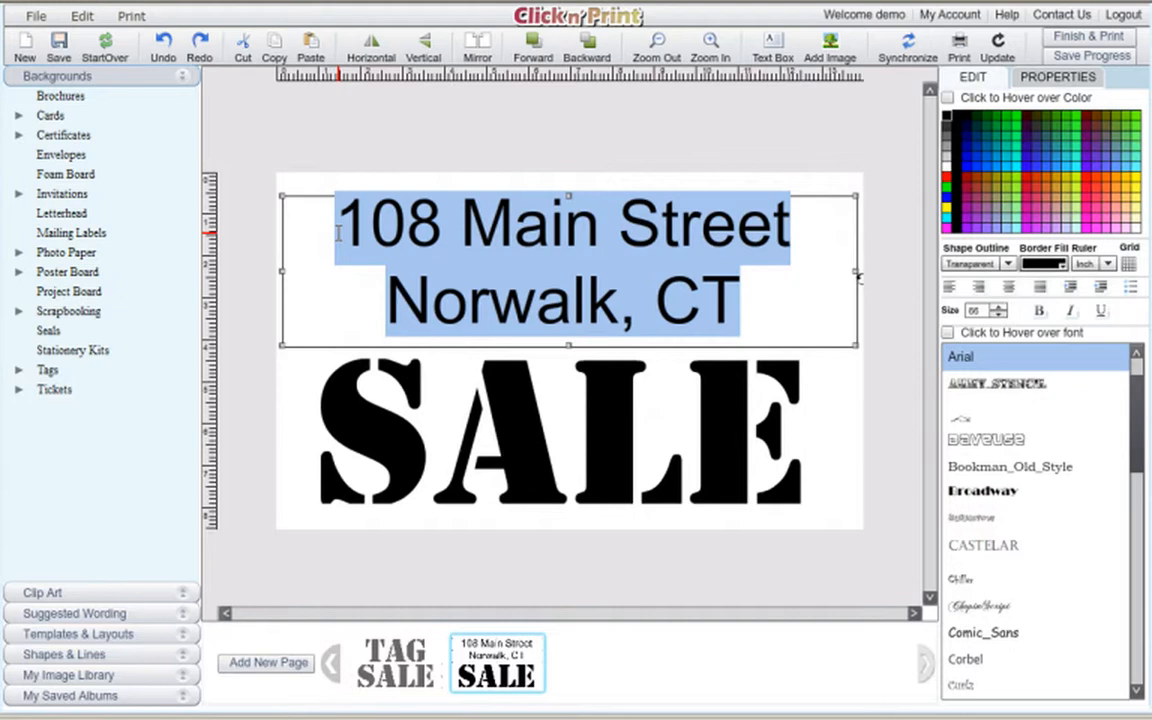
Delete the SALE text box from the second page.
{"action": "left_click", "coordinate": [600, 408]}
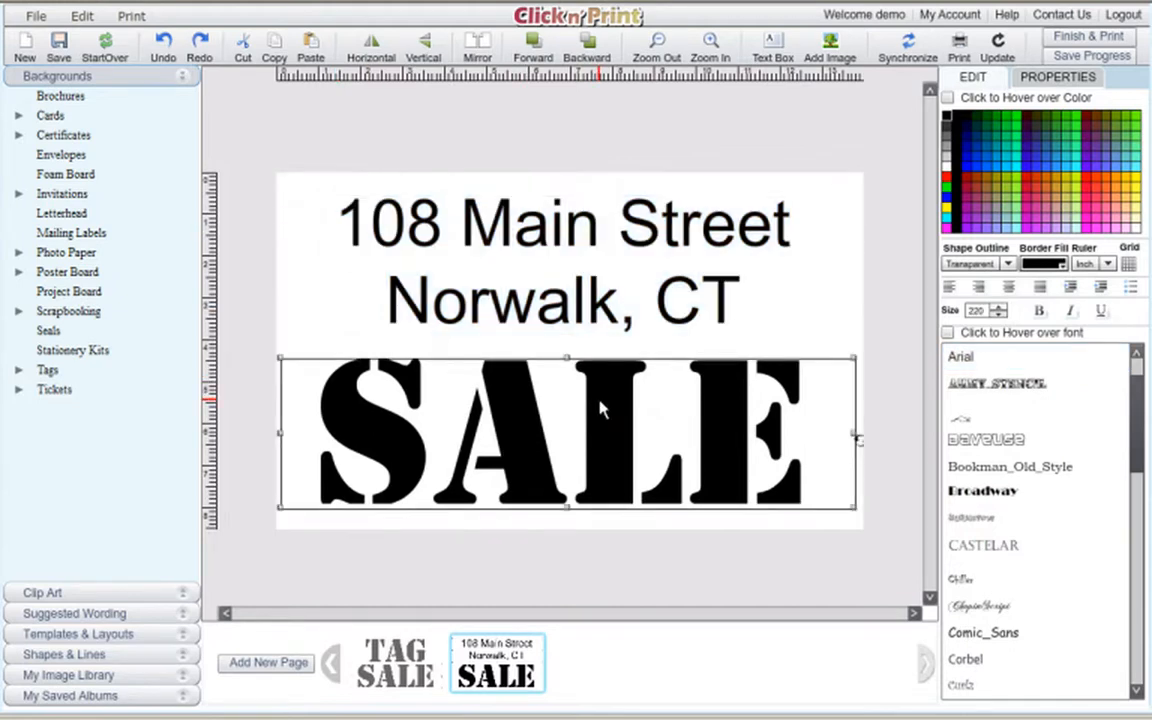
{"action": "key", "text": "Delete"}
{"action": "left_click", "coordinate": [545, 392]}
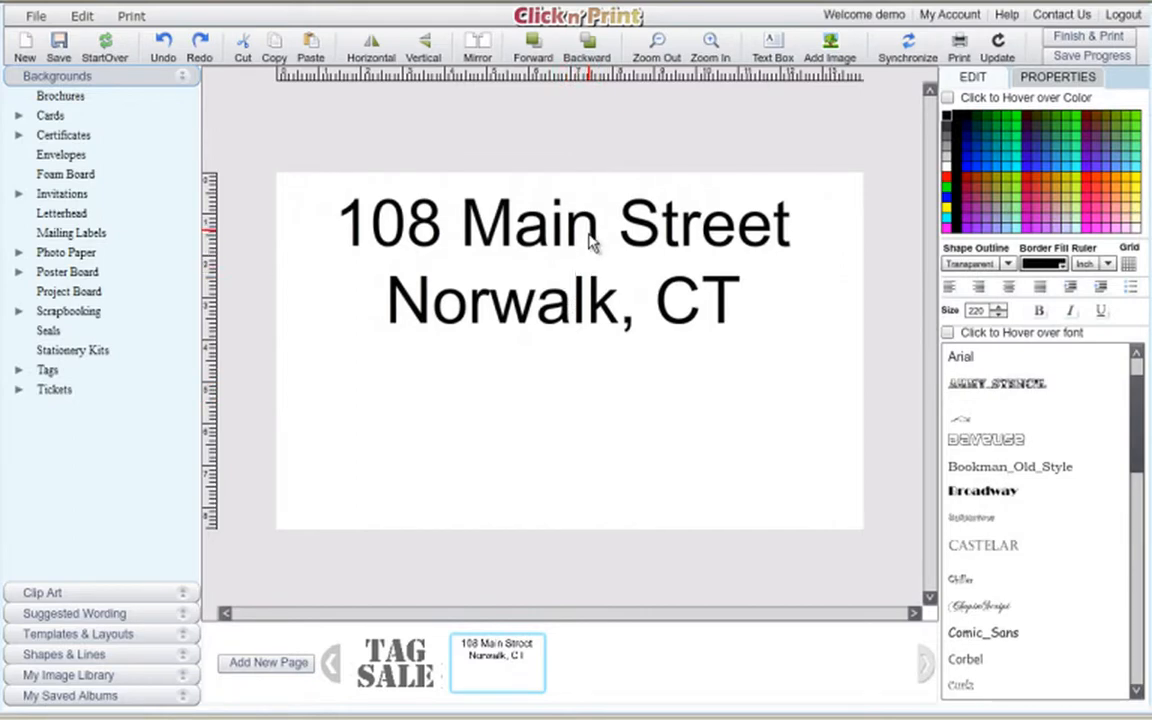
Move the Stencil address down to the middle of the page and request another page.
{"action": "left_click_drag", "start_coordinate": [590, 243], "coordinate": [591, 280]}
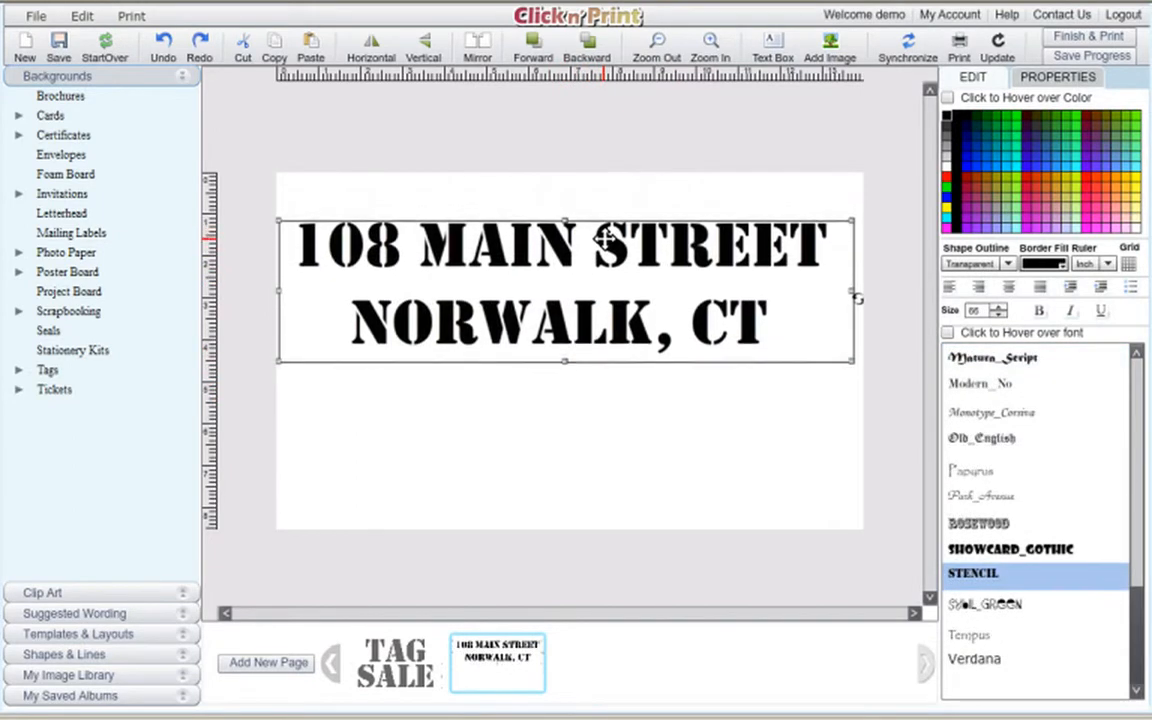
{"action": "left_click_drag", "start_coordinate": [609, 237], "coordinate": [607, 294]}
{"action": "left_click", "coordinate": [612, 253]}
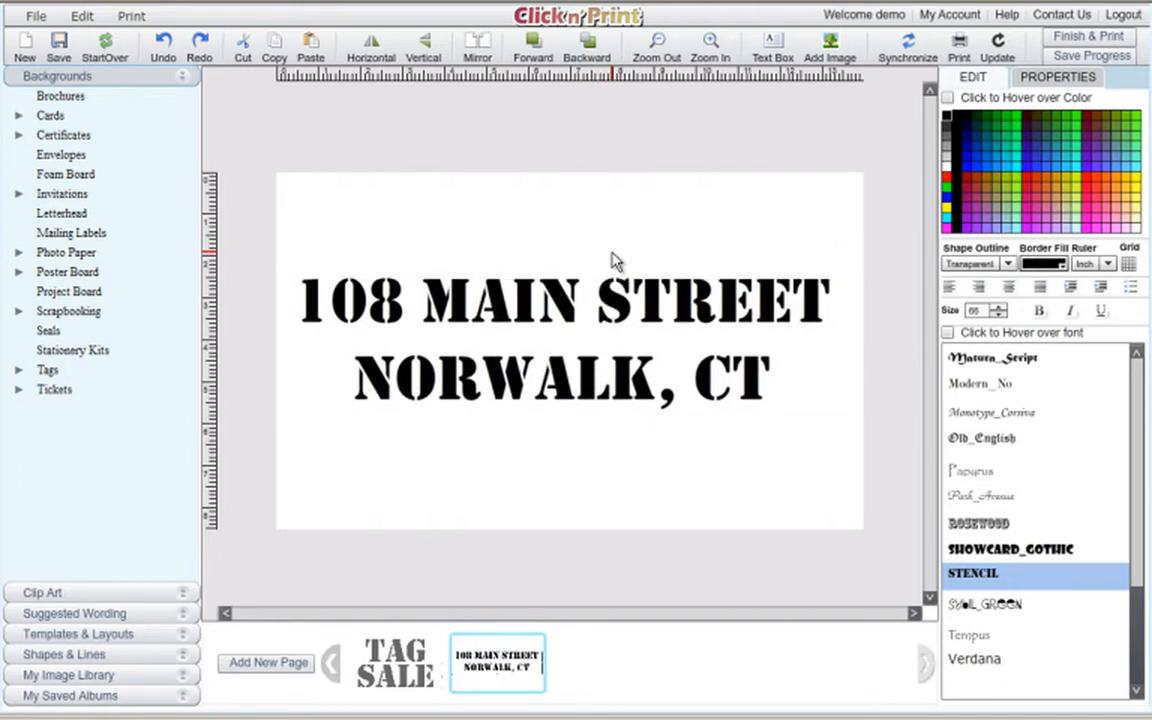
{"action": "left_click", "coordinate": [298, 664]}
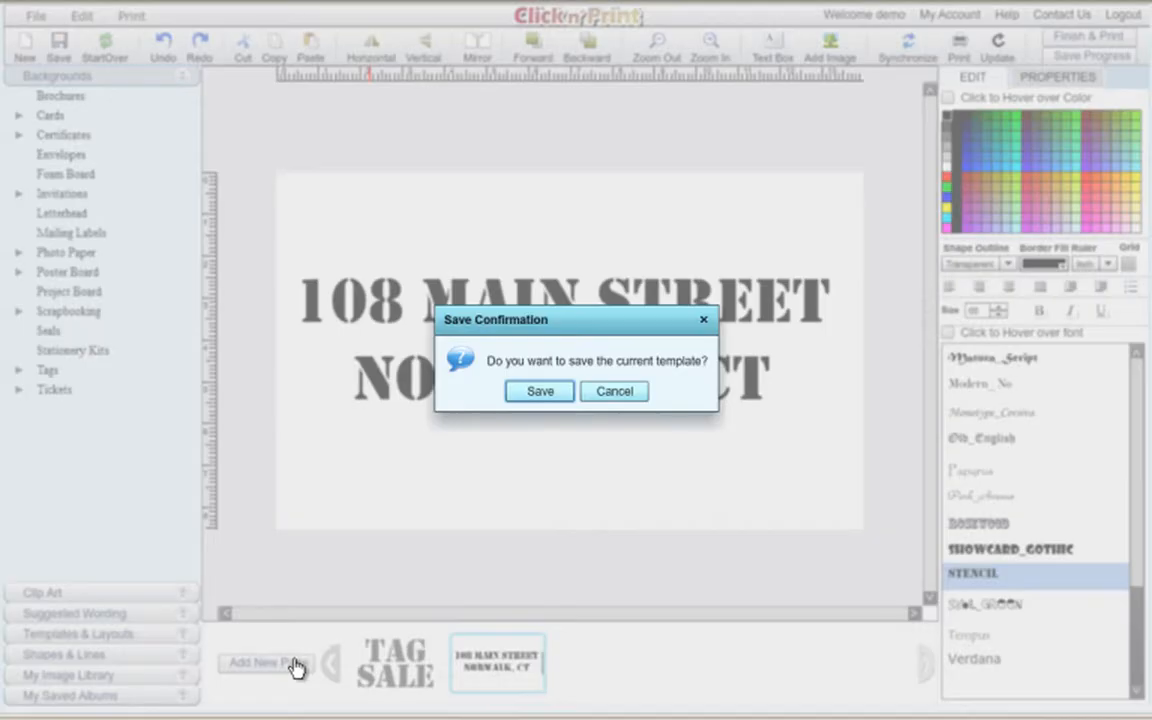
Save the template at the confirmation prompt and acknowledge the saved notice.
{"action": "left_click", "coordinate": [545, 393]}
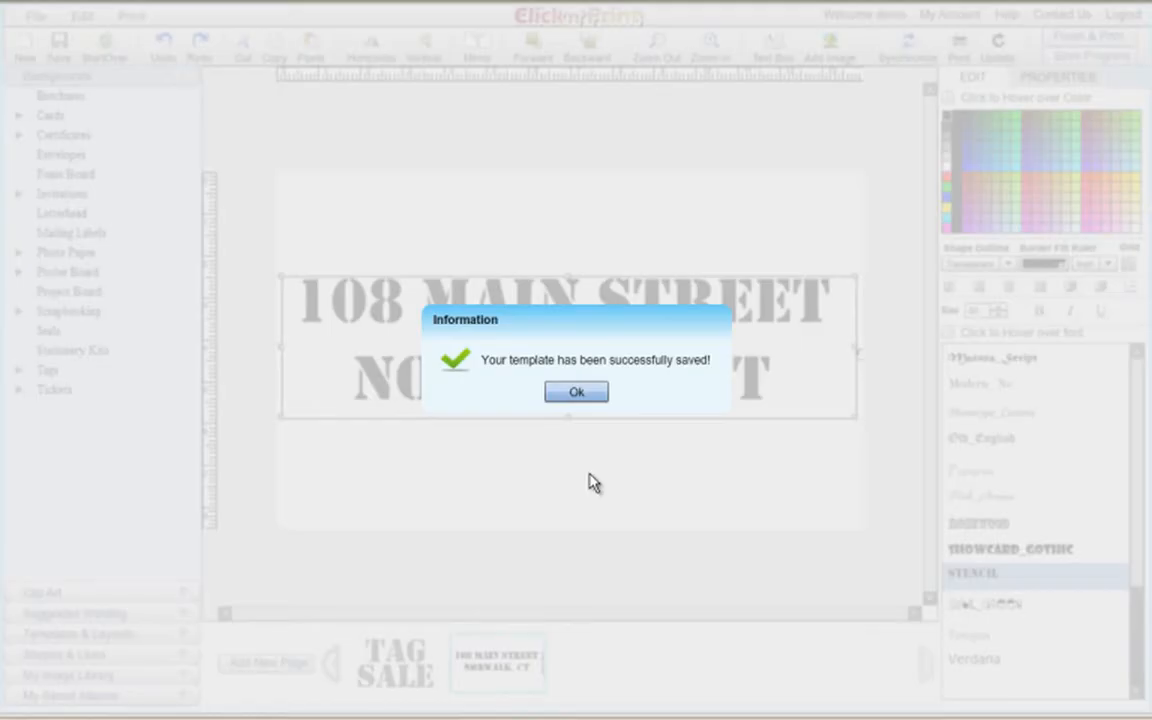
{"action": "left_click", "coordinate": [585, 395]}
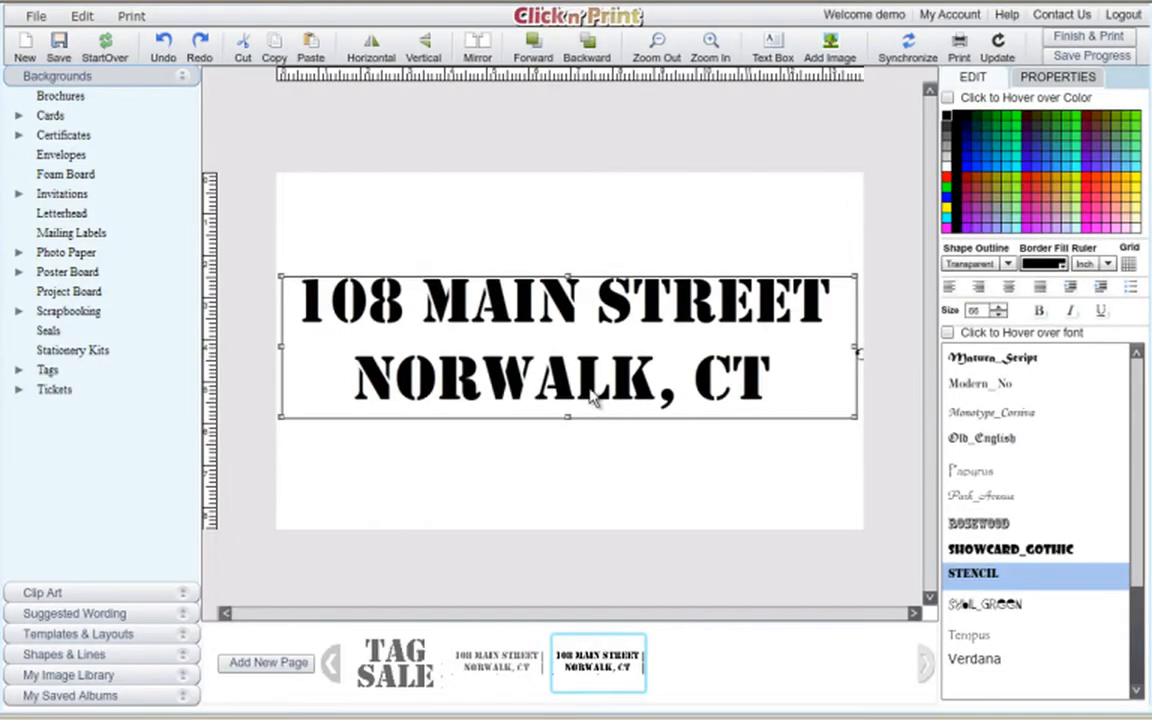
Replace the copied address text with '10 AM - 6 PM' and 'RAIN OR SHINE!' on two lines.
{"action": "left_click_drag", "start_coordinate": [600, 306], "coordinate": [604, 244]}
{"action": "double_click", "coordinate": [696, 332]}
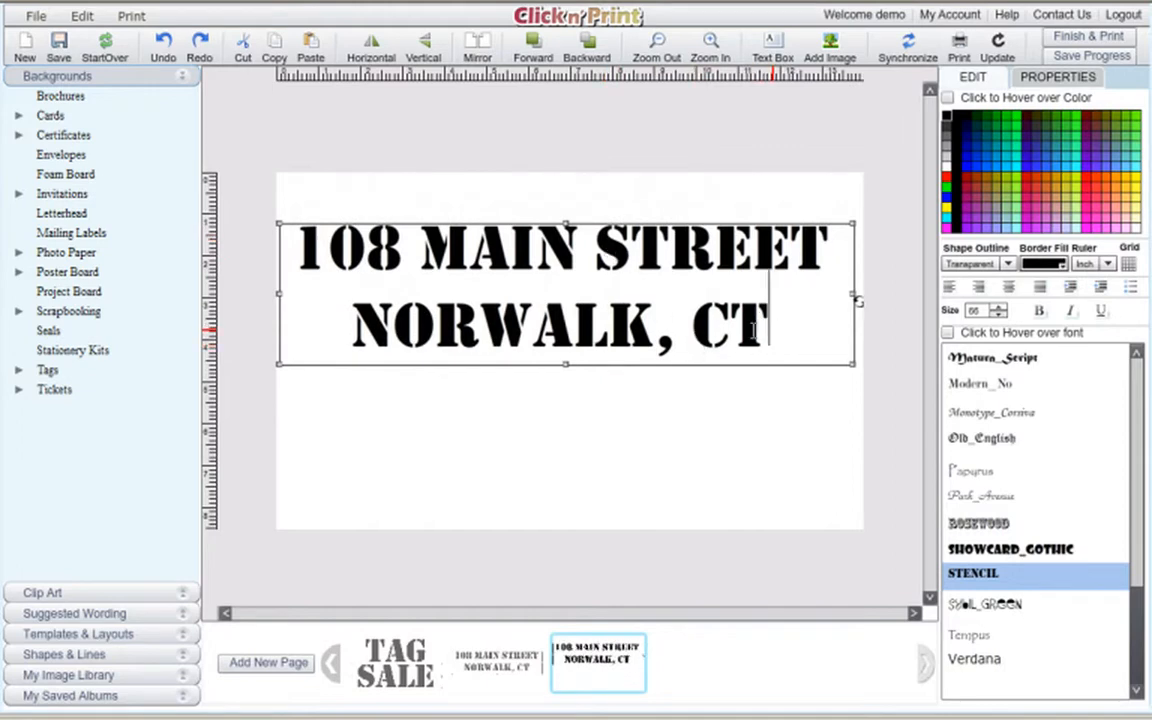
{"action": "left_click_drag", "start_coordinate": [756, 330], "coordinate": [265, 278]}
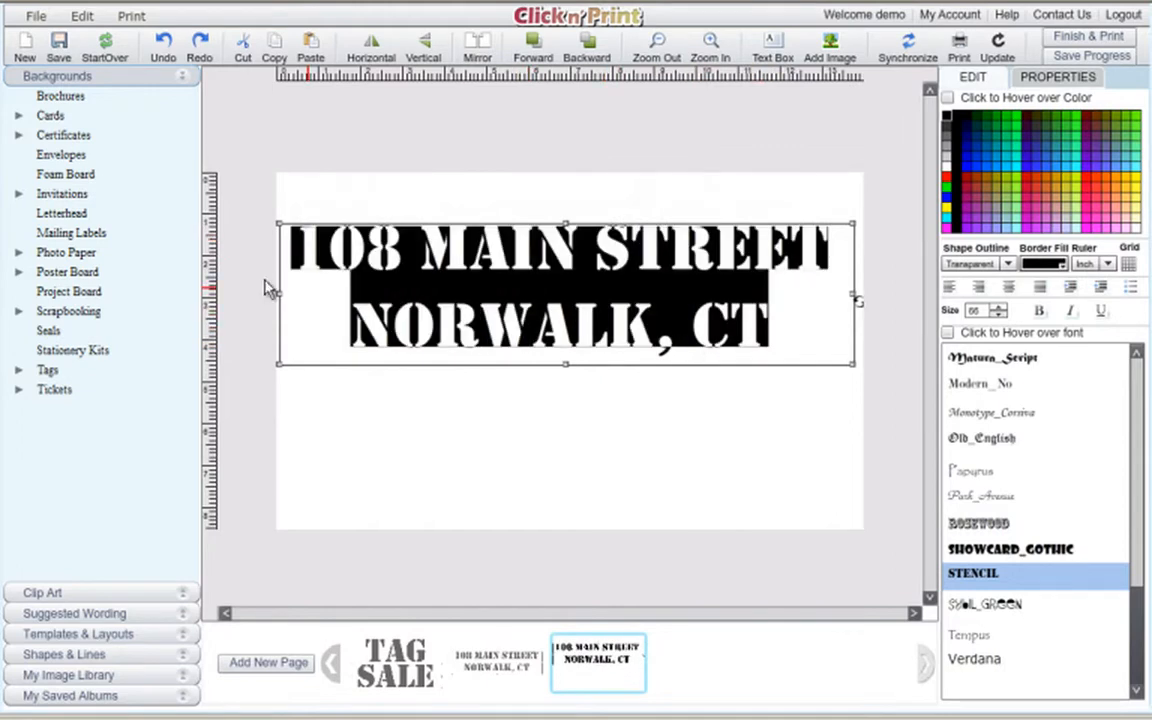
{"action": "type", "text": "1"}
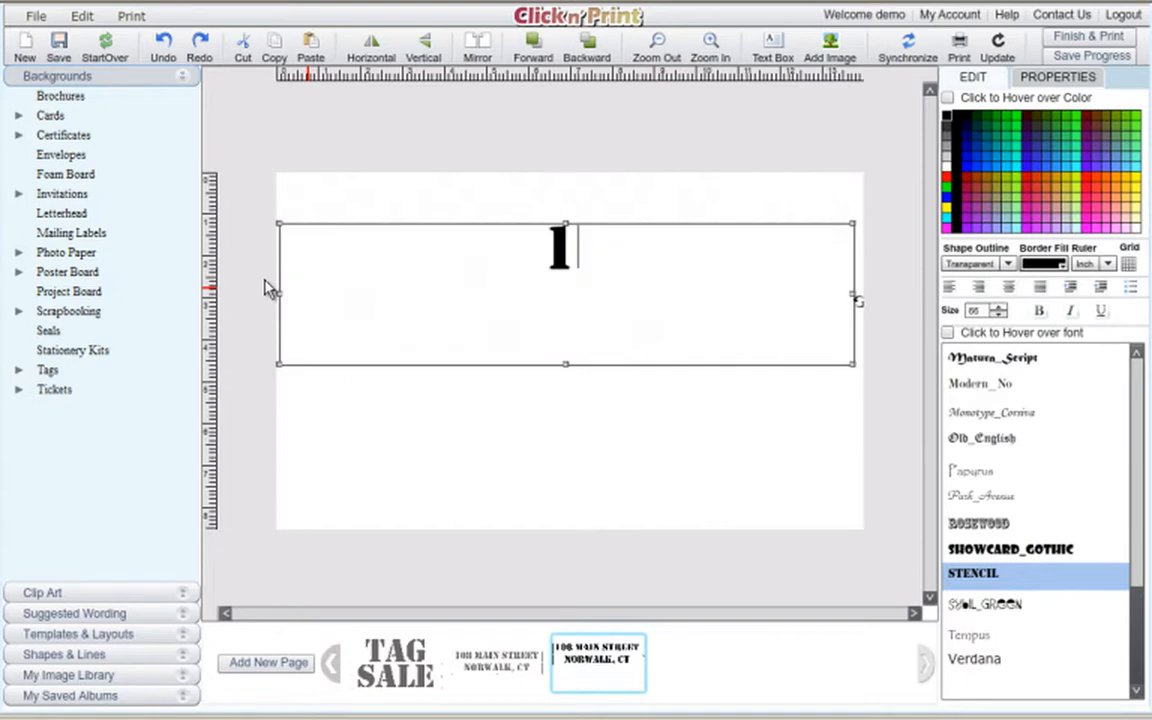
{"action": "type", "text": "0 AM - "}
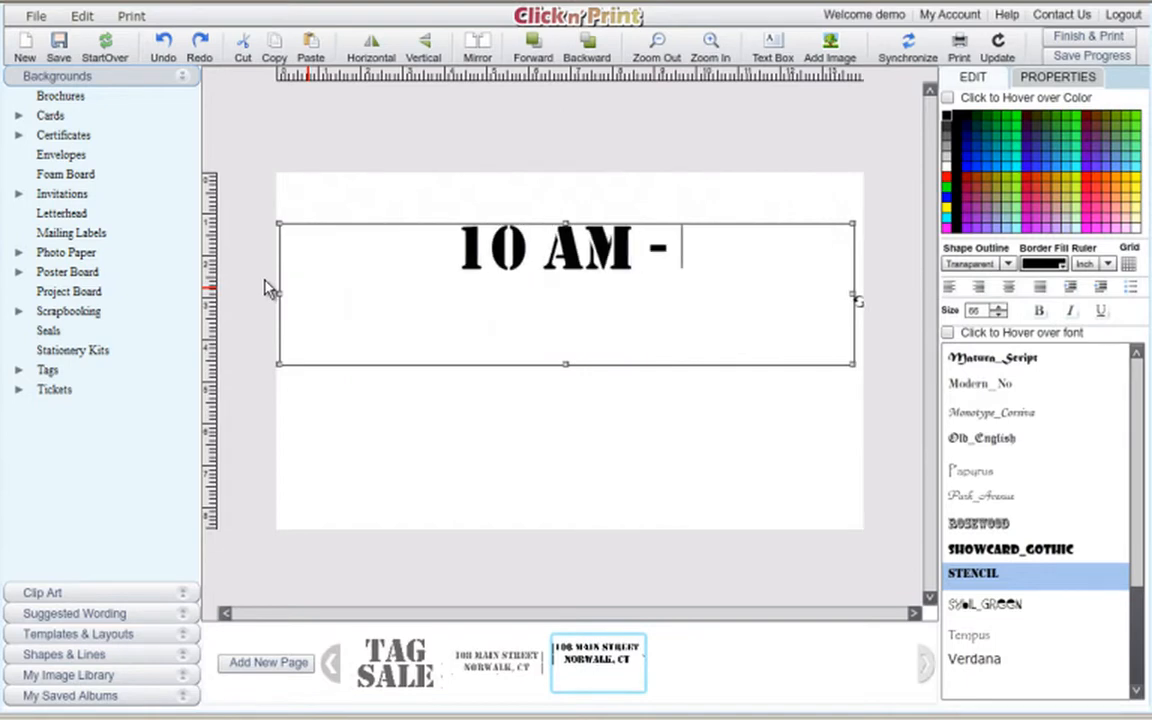
{"action": "type", "text": "6 PM"}
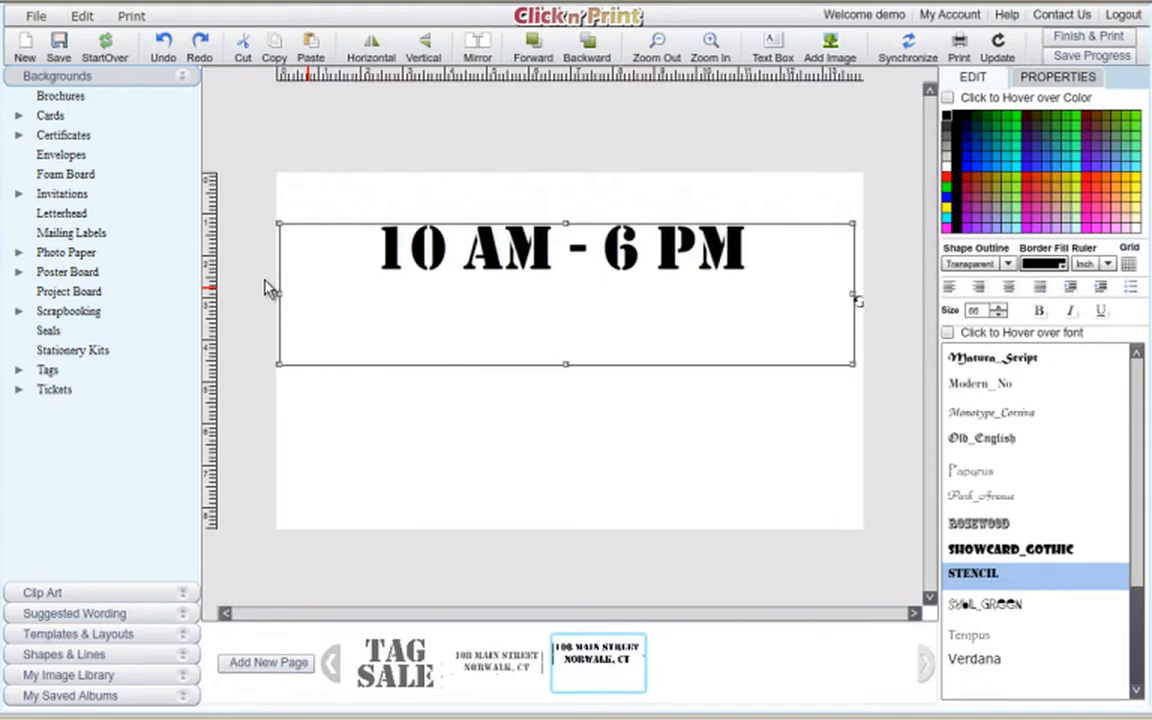
{"action": "key", "text": "Return"}
{"action": "type", "text": "RAIN "}
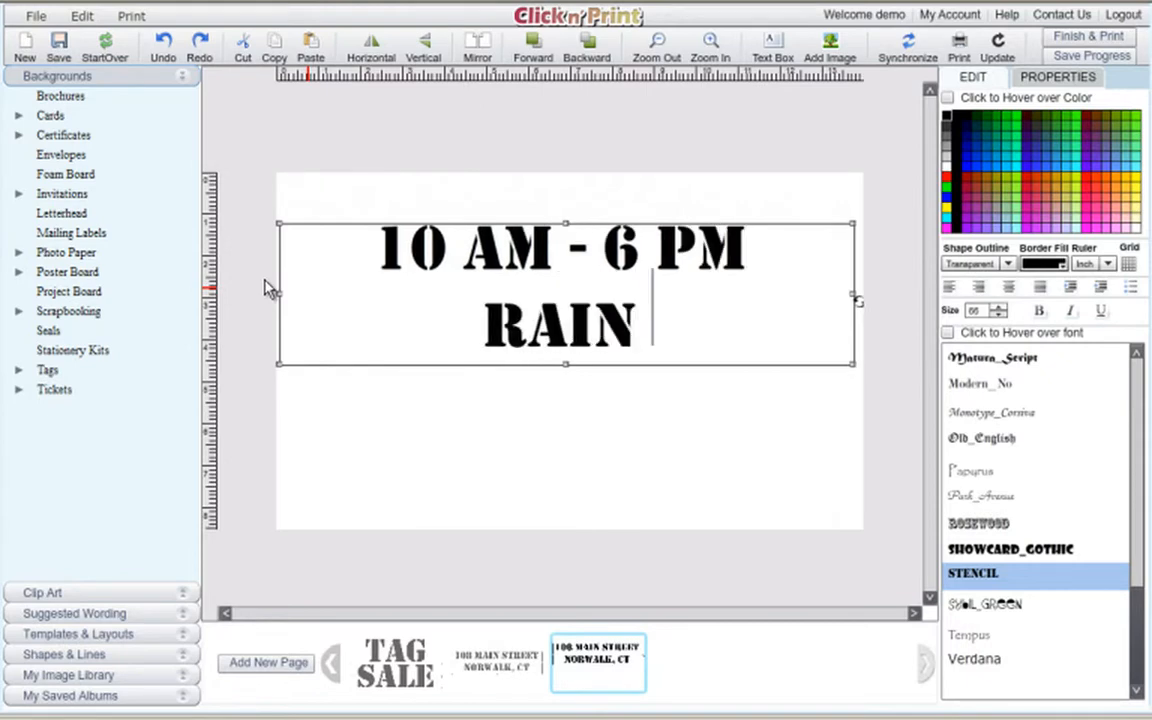
{"action": "type", "text": "OR SHINE"}
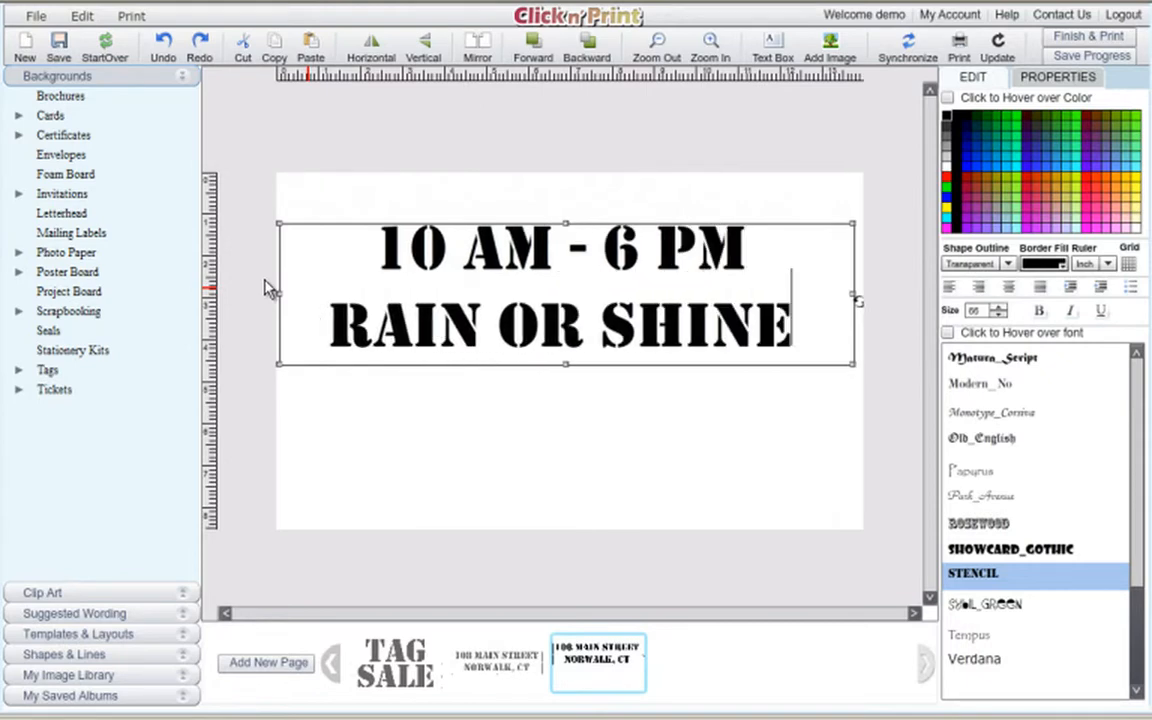
{"action": "type", "text": "!"}
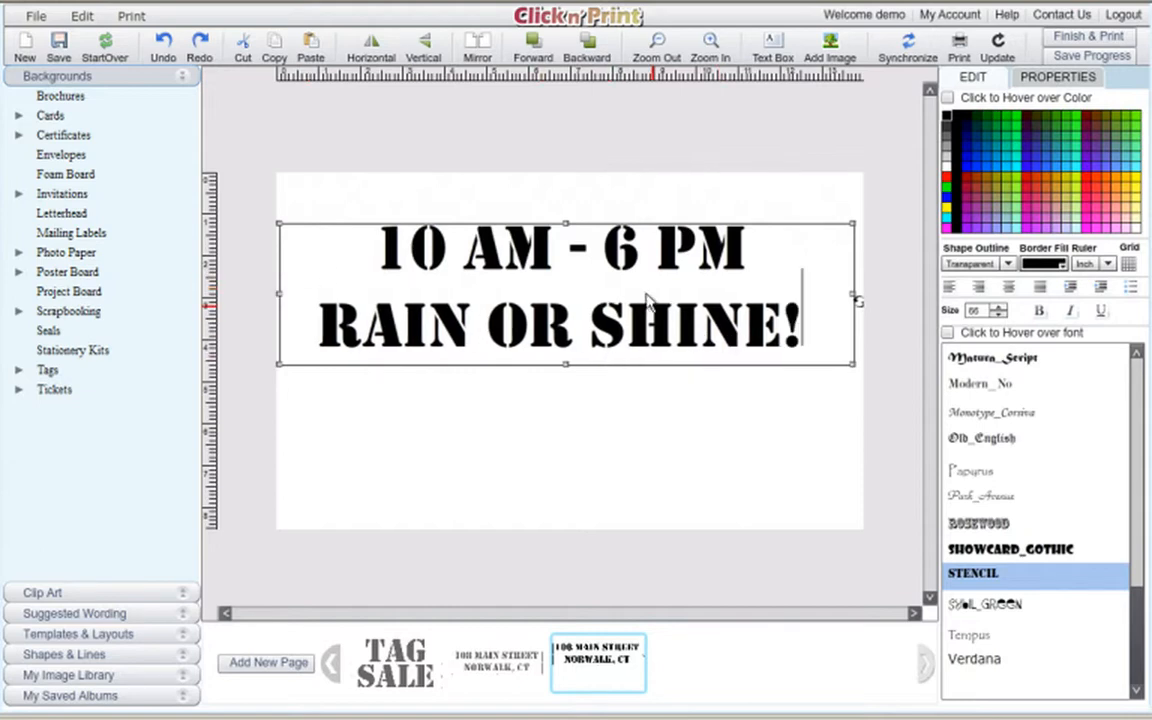
Enlarge both time lines to size 74 and move the box into the lower half.
{"action": "left_click", "coordinate": [685, 353]}
{"action": "left_click_drag", "start_coordinate": [686, 251], "coordinate": [697, 390]}
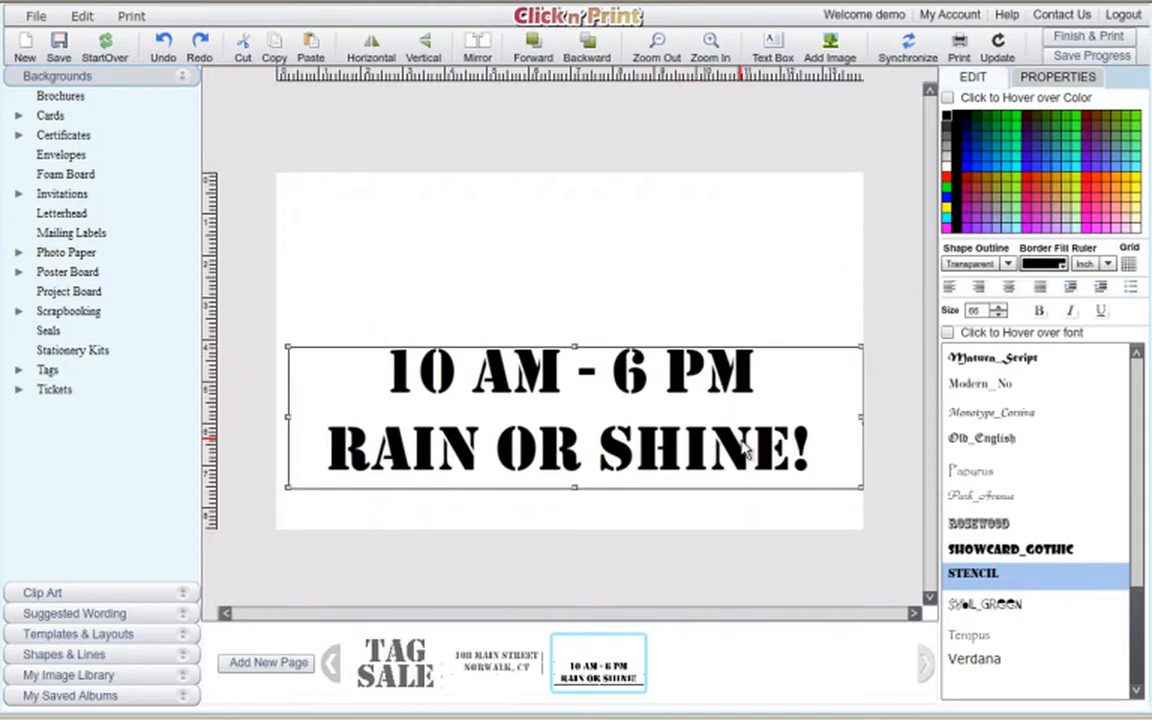
{"action": "left_click_drag", "start_coordinate": [815, 450], "coordinate": [388, 376]}
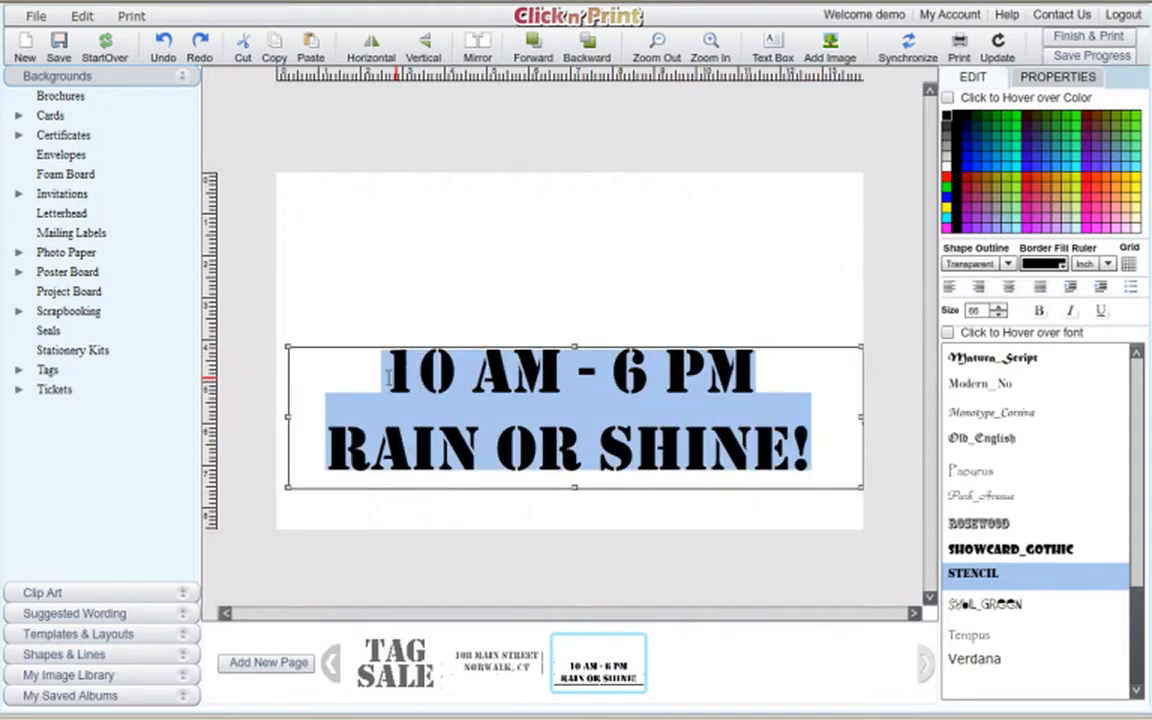
{"action": "left_click", "coordinate": [1002, 308]}
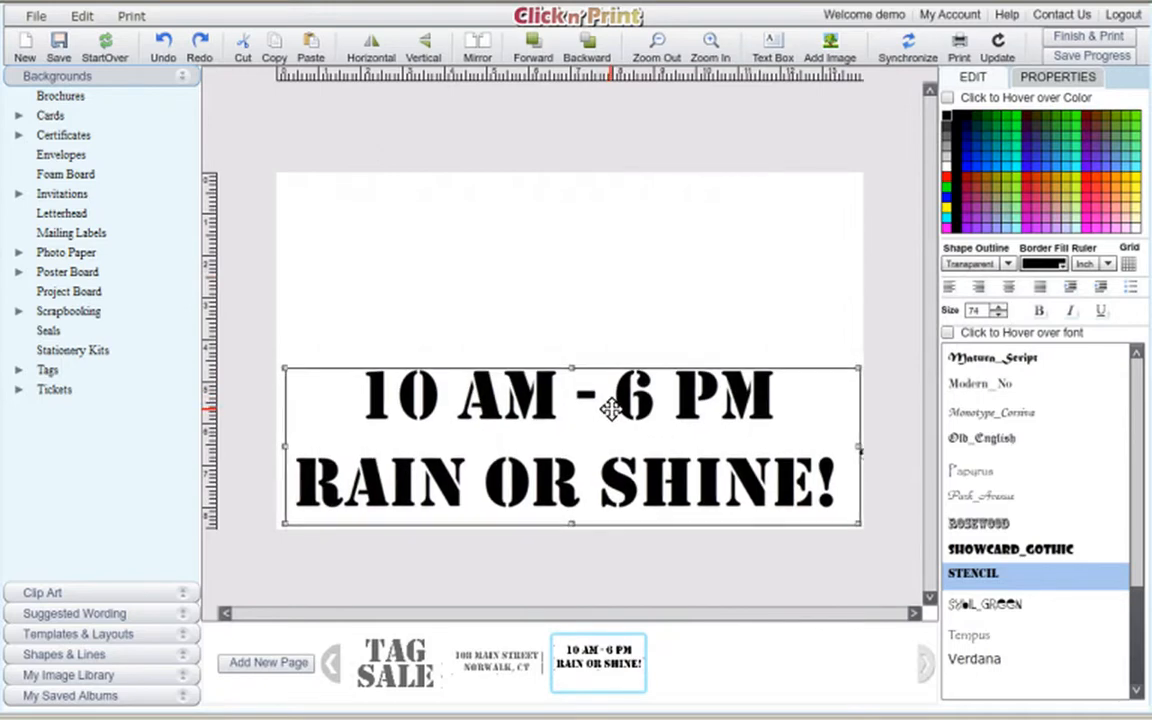
{"action": "left_click_drag", "start_coordinate": [609, 403], "coordinate": [612, 409]}
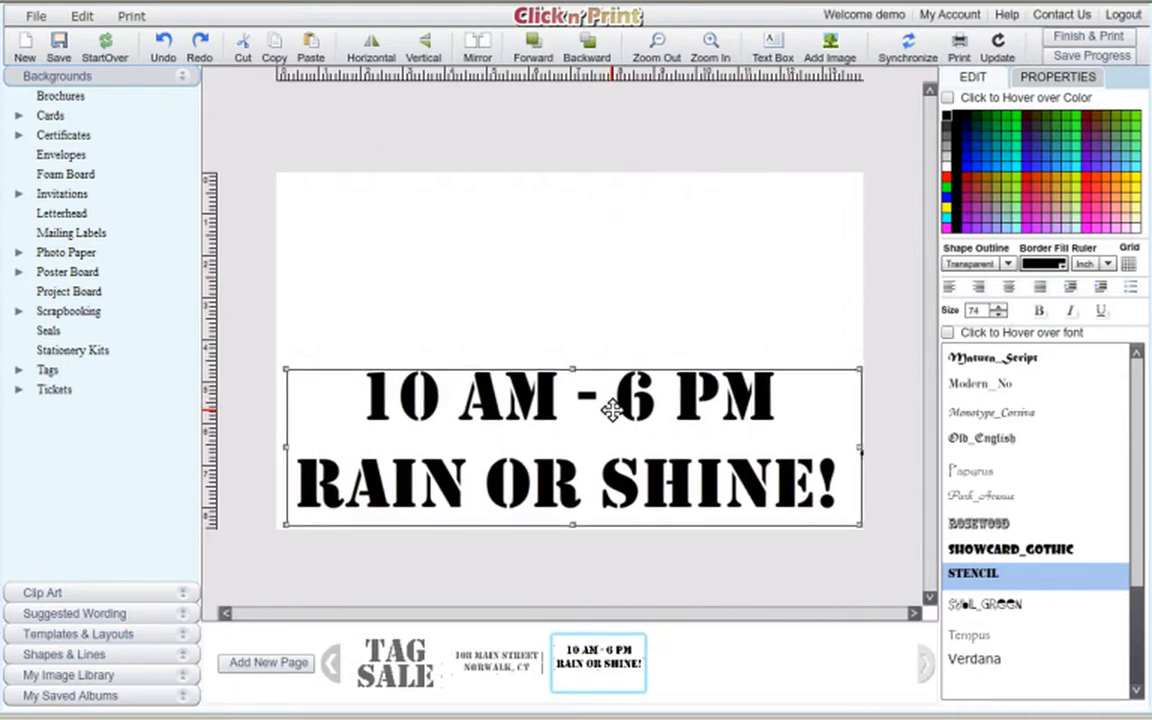
{"action": "left_click", "coordinate": [543, 236]}
Add a wide text box reading 'Furniture, Books & Toys' in Stencil at size 67.
{"action": "left_click", "coordinate": [772, 43]}
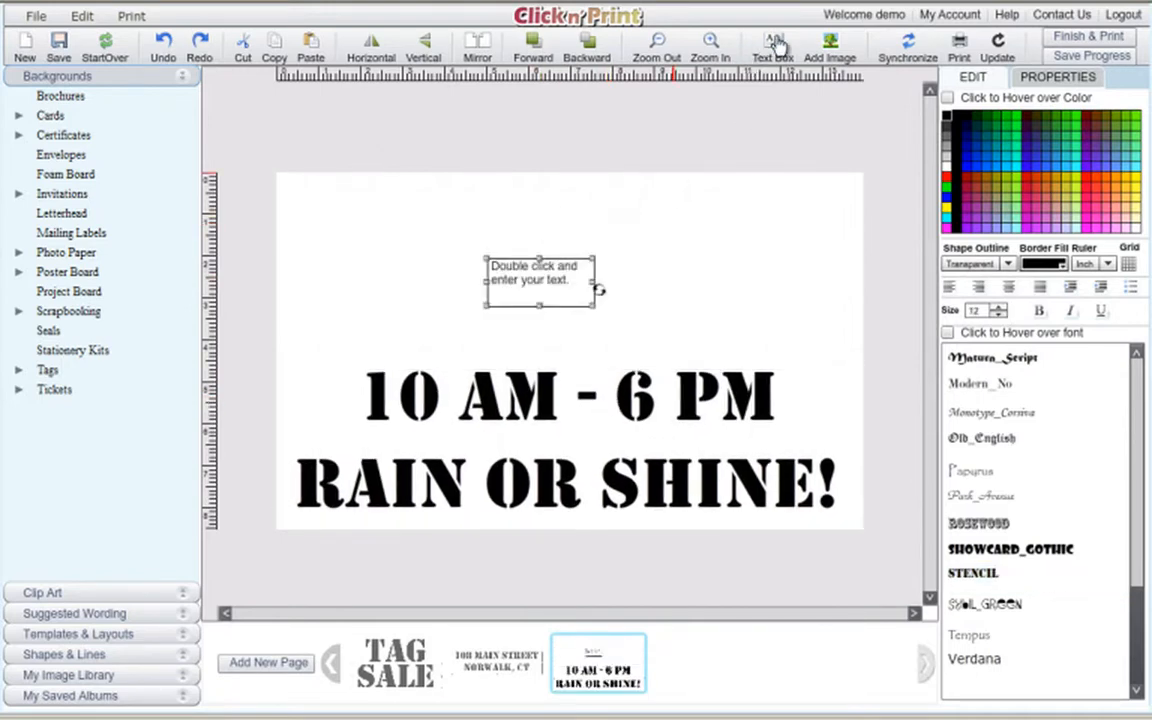
{"action": "left_click_drag", "start_coordinate": [460, 248], "coordinate": [367, 188]}
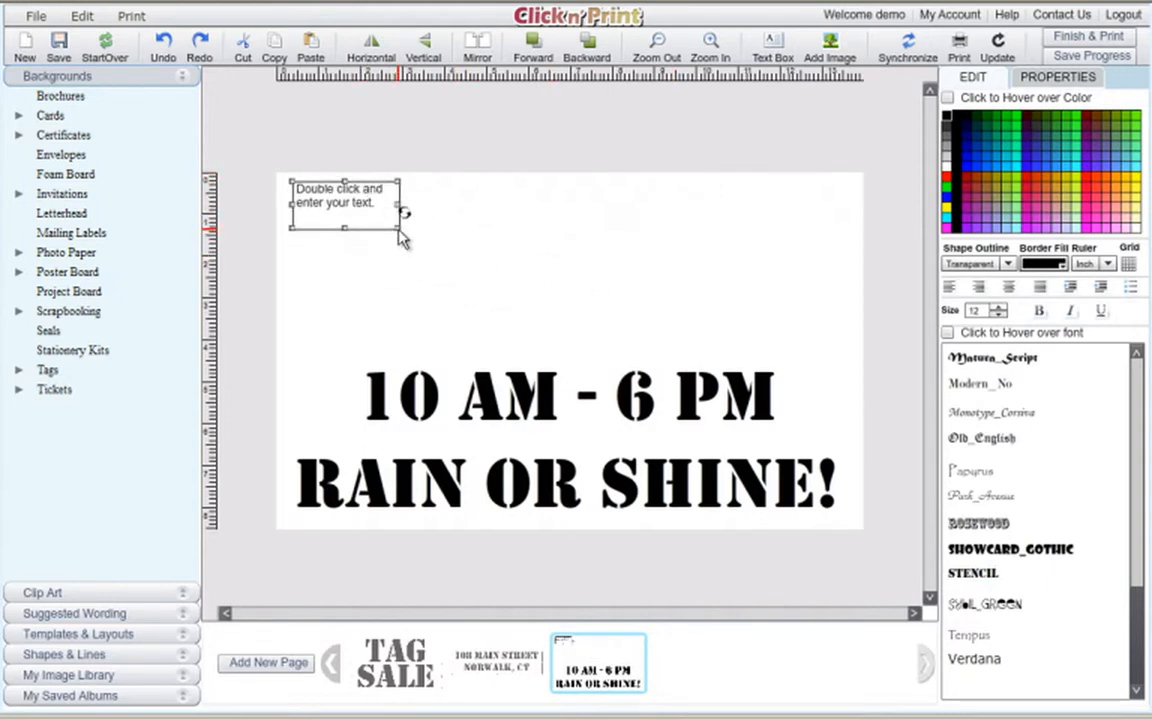
{"action": "left_click_drag", "start_coordinate": [398, 238], "coordinate": [848, 368]}
{"action": "double_click", "coordinate": [490, 205]}
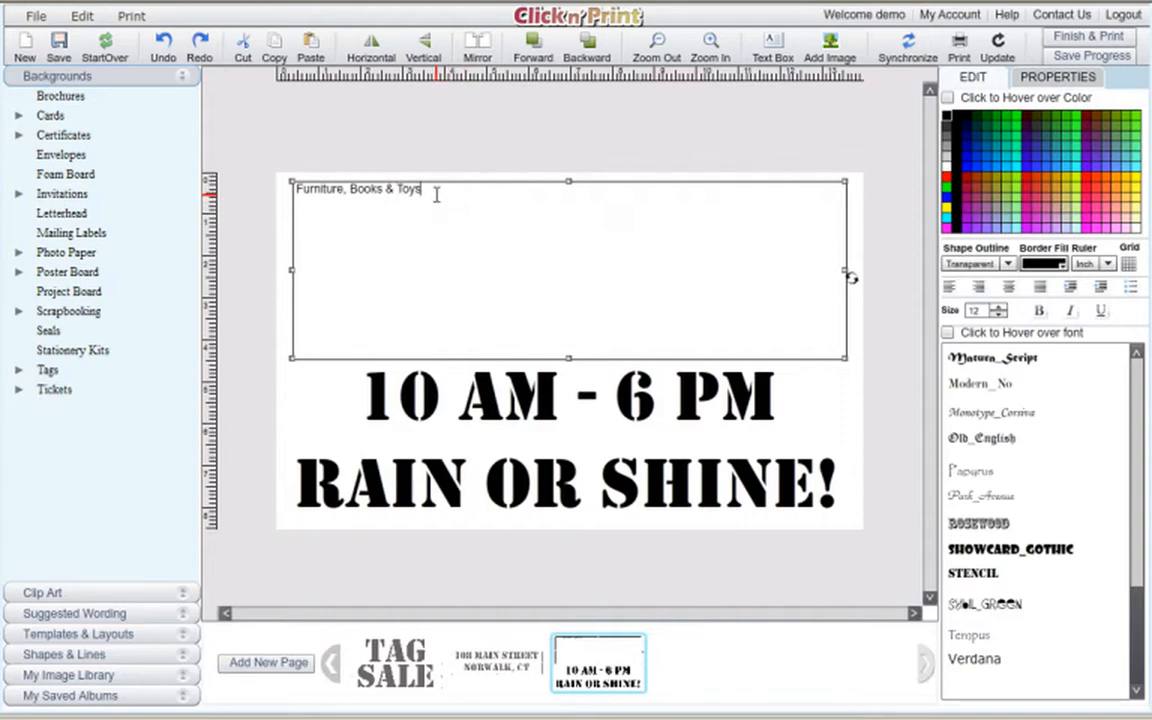
{"action": "left_click_drag", "start_coordinate": [437, 195], "coordinate": [303, 197]}
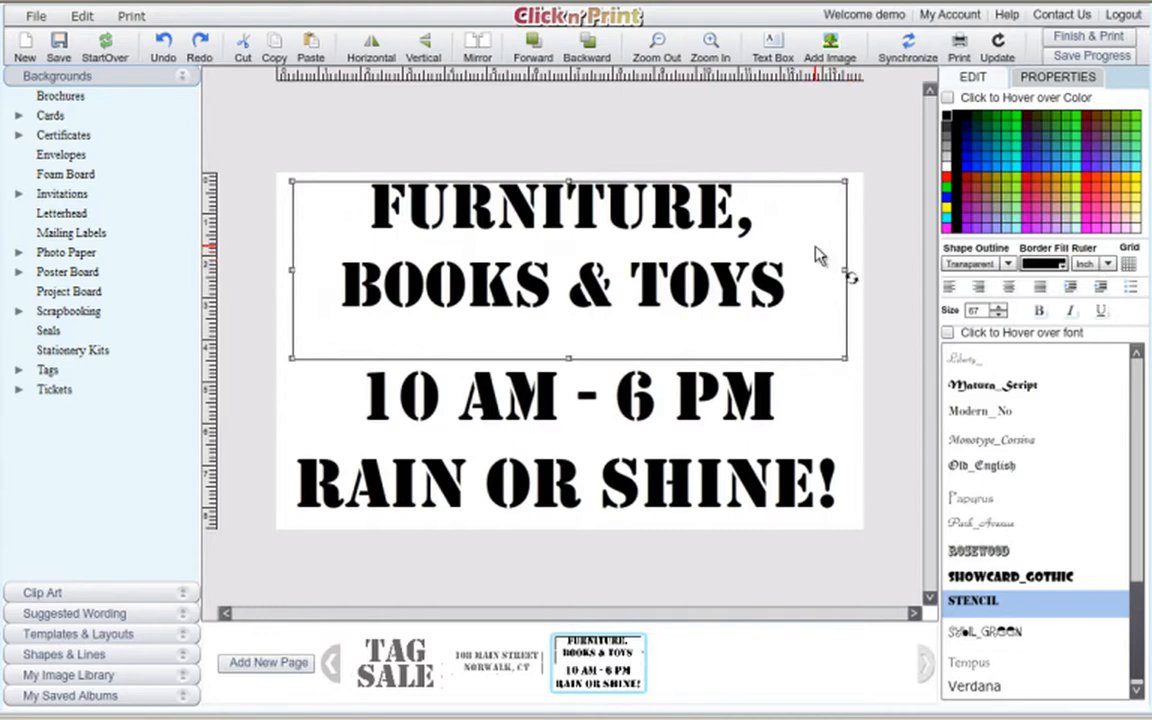
Shrink the Furniture, Books & Toys box to fit and settle it above the 10 AM line.
{"action": "mouse_move", "coordinate": [644, 215]}
{"action": "left_mouse_down"}
{"action": "mouse_move", "coordinate": [660, 235]}
{"action": "mouse_move", "coordinate": [648, 224]}
{"action": "left_mouse_up"}
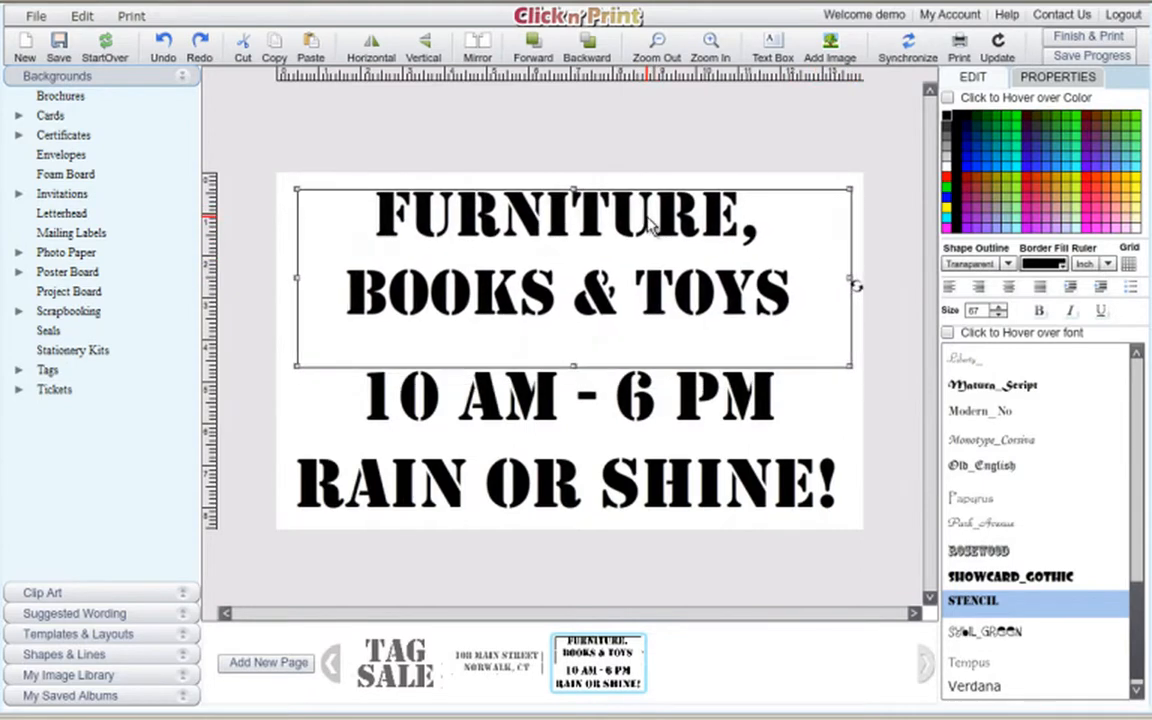
{"action": "left_click_drag", "start_coordinate": [571, 368], "coordinate": [570, 327]}
{"action": "left_click_drag", "start_coordinate": [624, 232], "coordinate": [634, 247]}
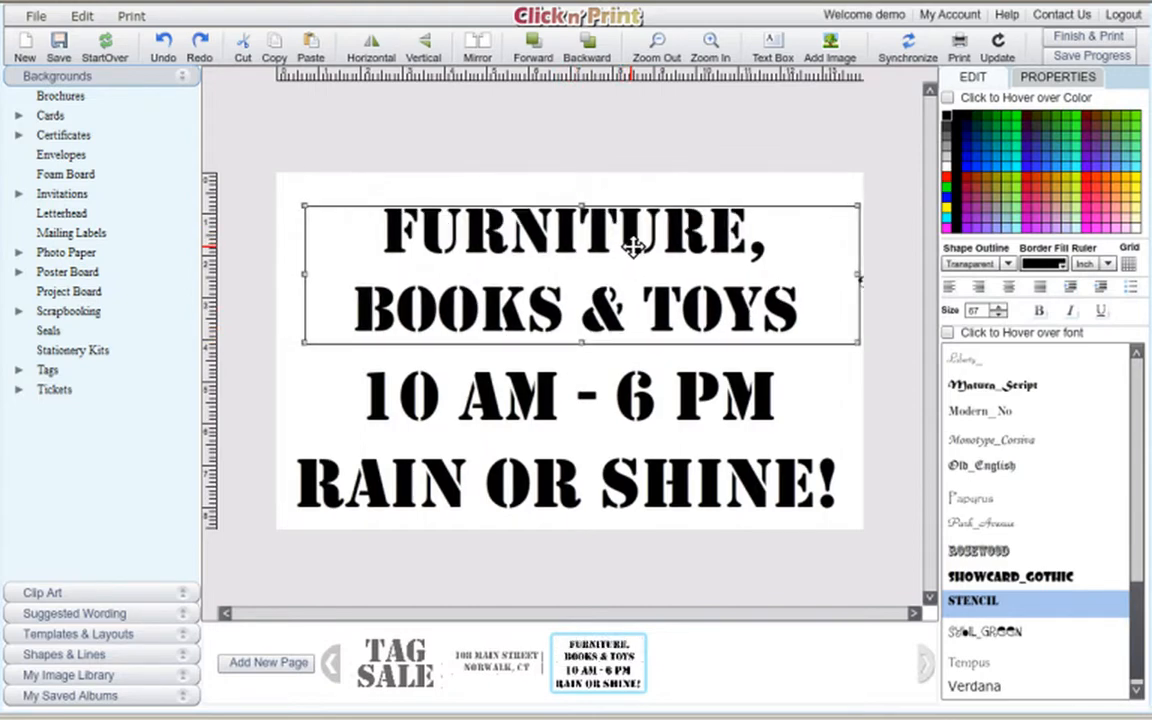
{"action": "left_click", "coordinate": [636, 193]}
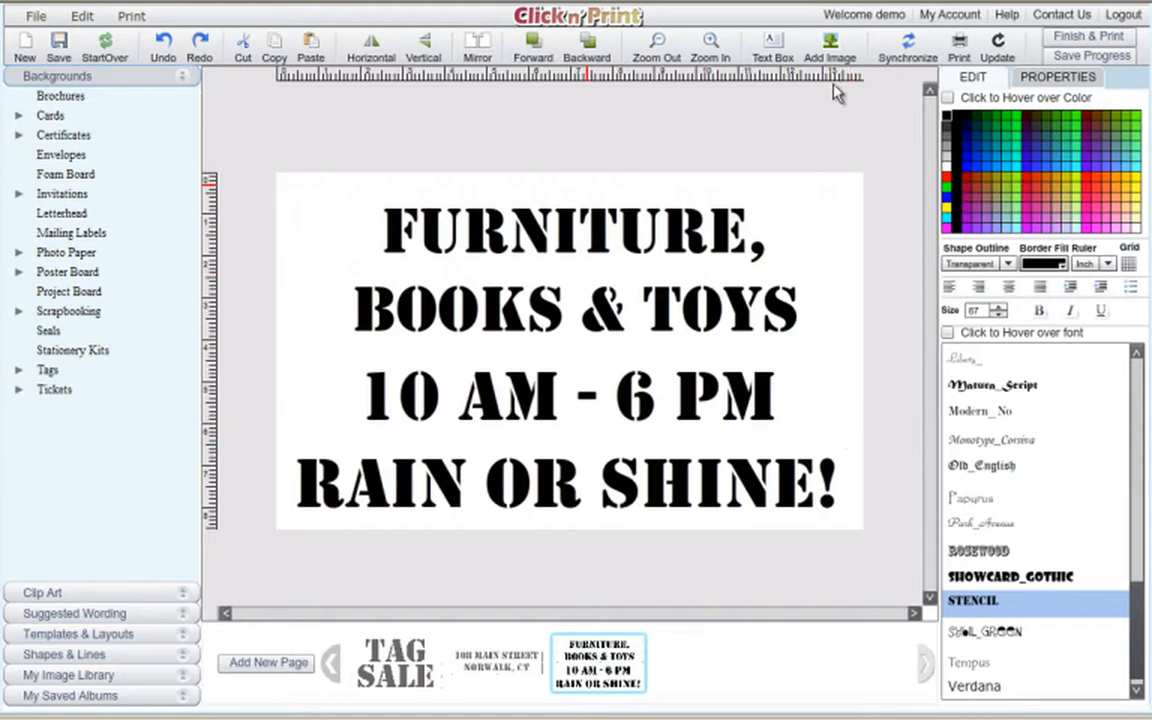
Print the poster set, acknowledge the printing instructions, and center the Print dialog.
{"action": "left_click", "coordinate": [960, 45]}
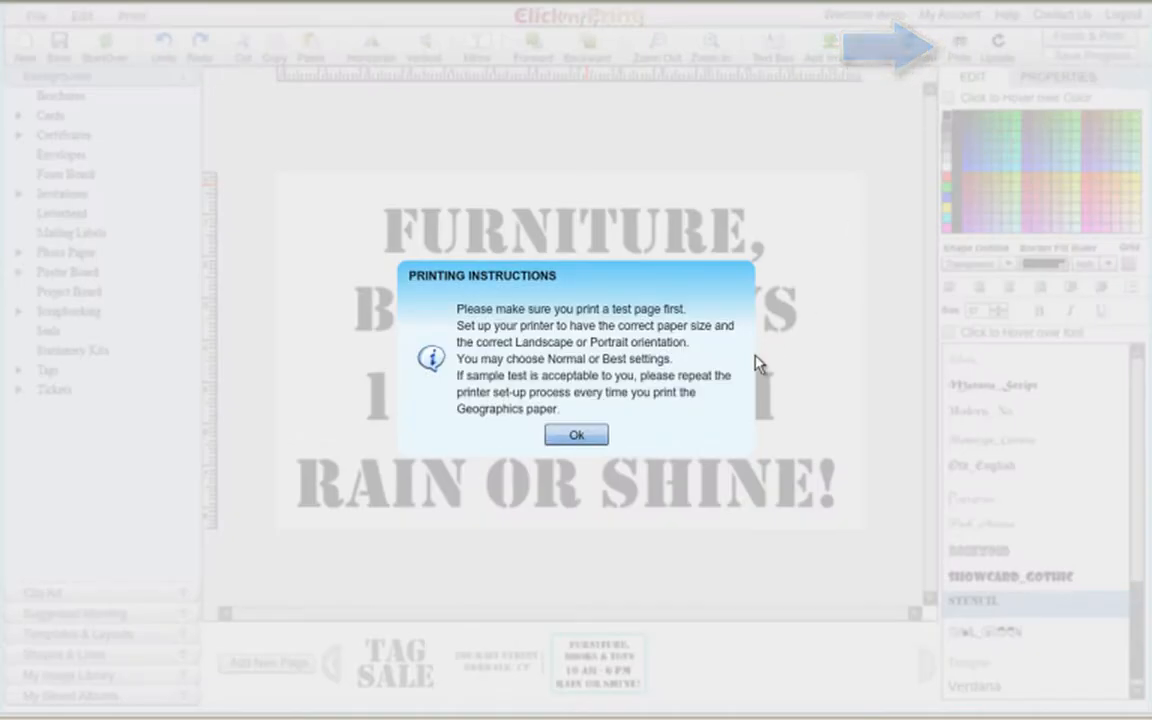
{"action": "left_click", "coordinate": [589, 440]}
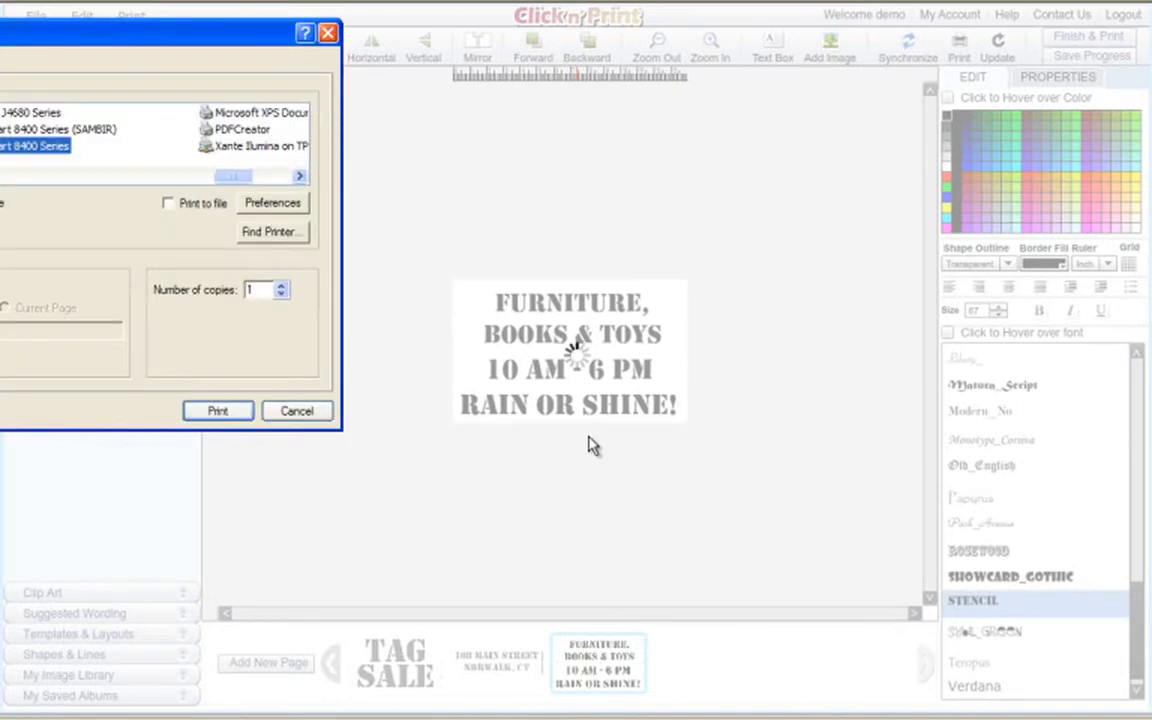
{"action": "left_click_drag", "start_coordinate": [230, 34], "coordinate": [630, 123]}
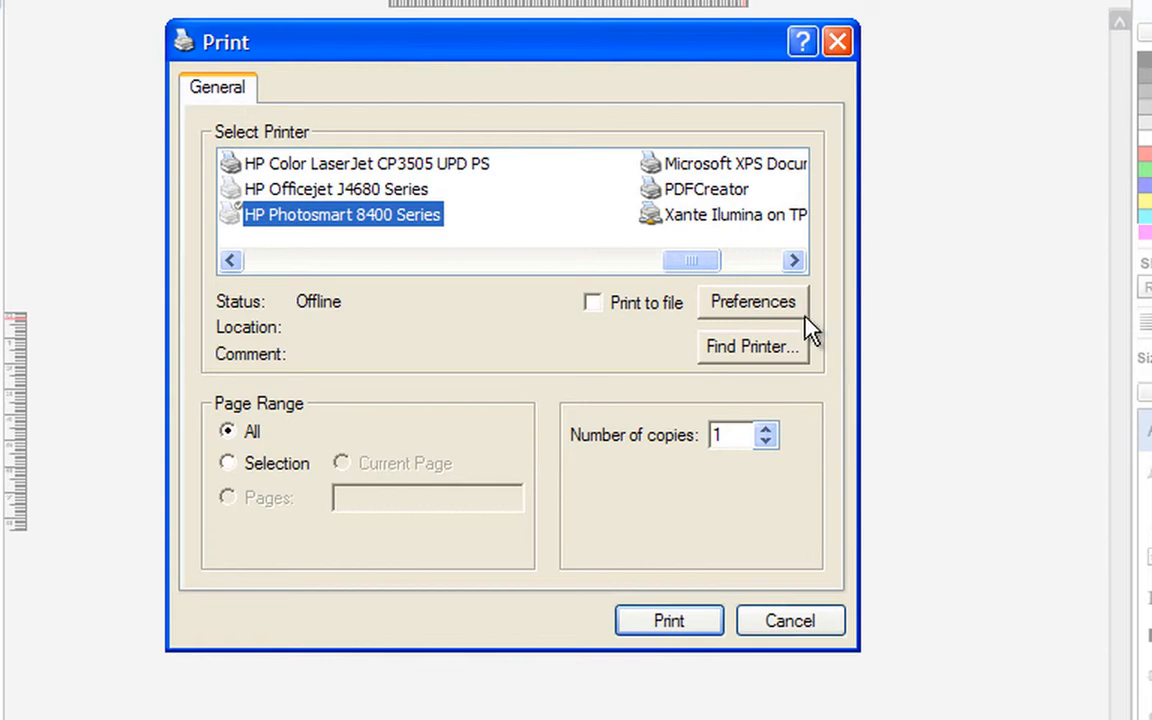
In printer preferences, choose Landscape orientation and Legal, 8.5x14 in. paper, then confirm.
{"action": "left_click", "coordinate": [778, 305]}
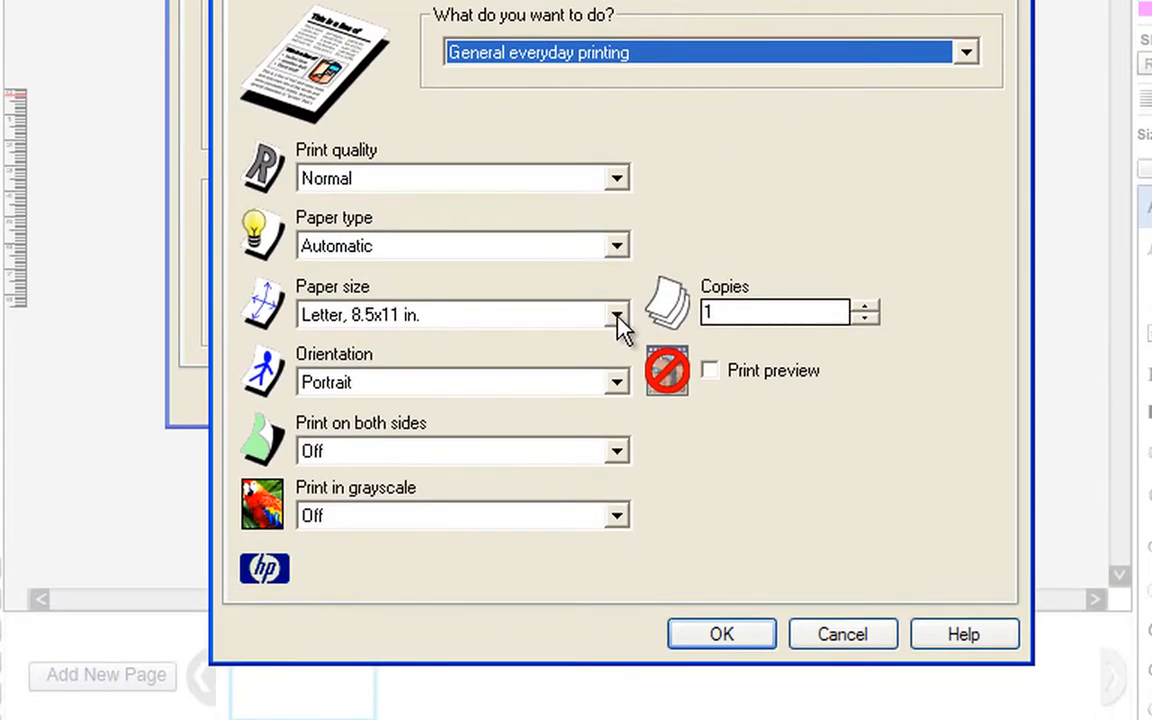
{"action": "left_click", "coordinate": [619, 386]}
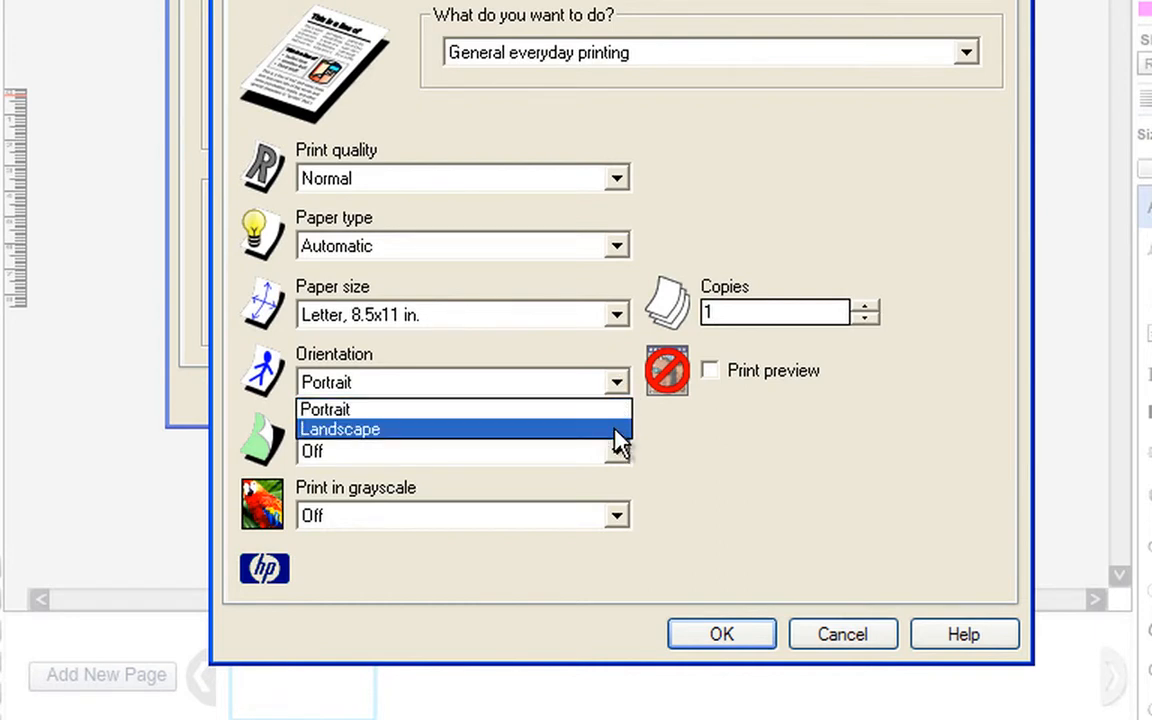
{"action": "left_click", "coordinate": [619, 430]}
{"action": "left_click", "coordinate": [617, 314]}
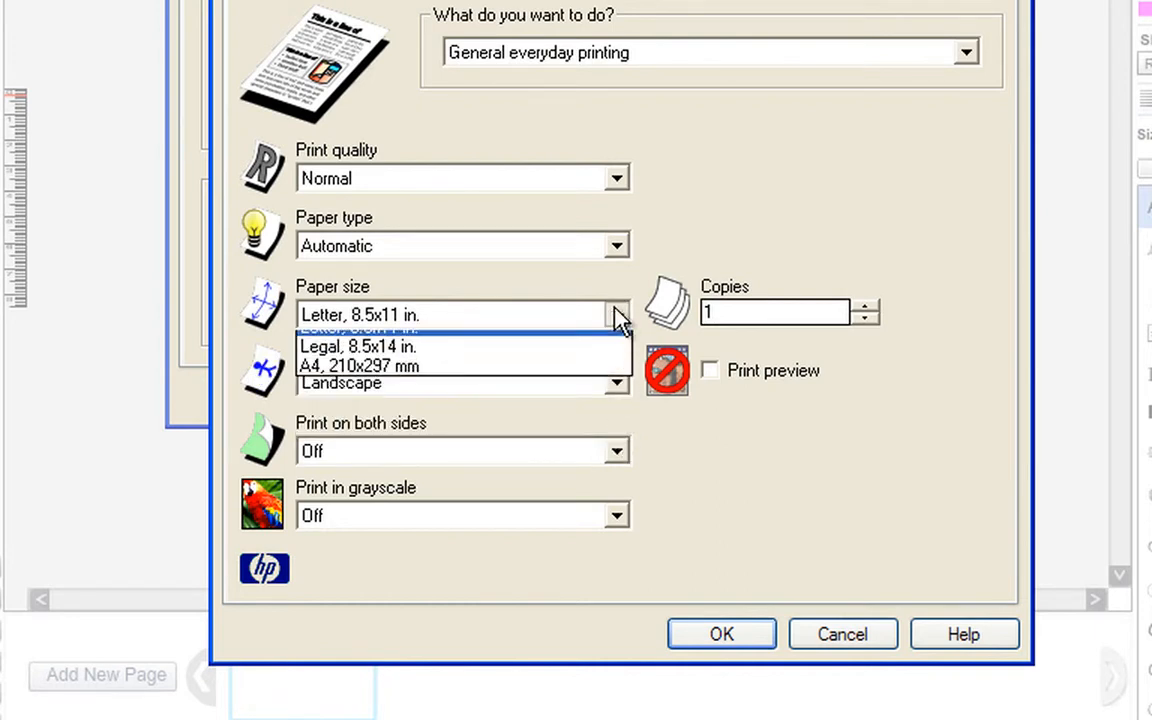
{"action": "left_click", "coordinate": [608, 362]}
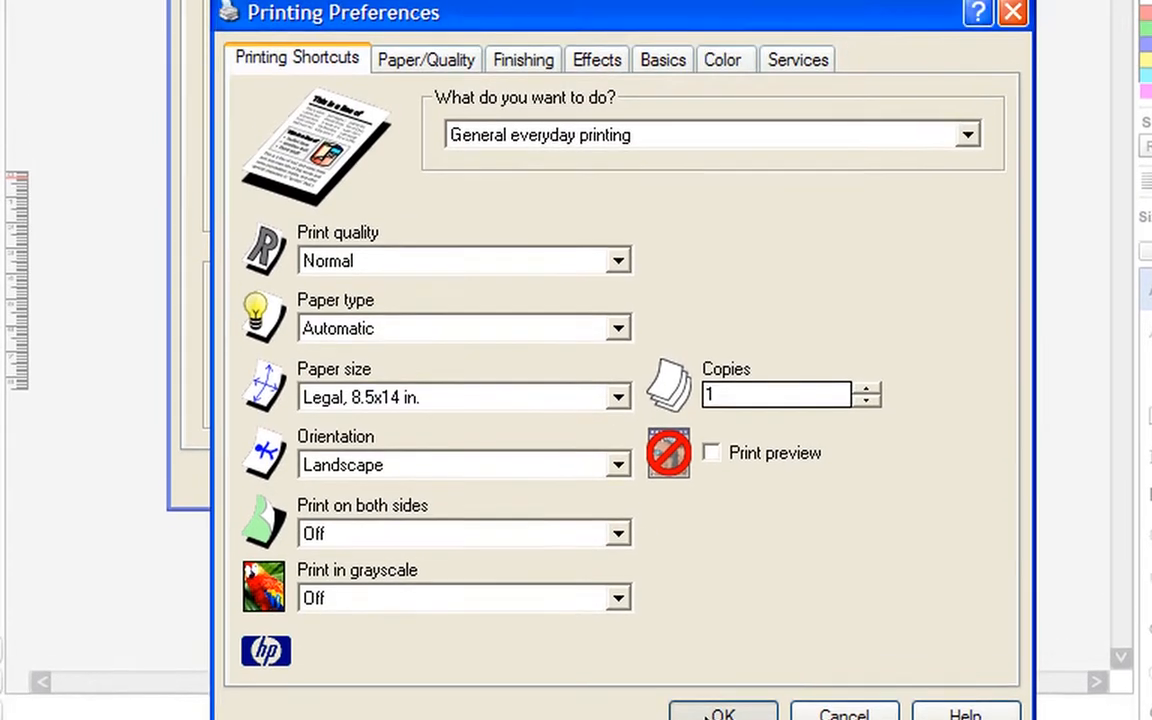
{"action": "left_click", "coordinate": [712, 638]}
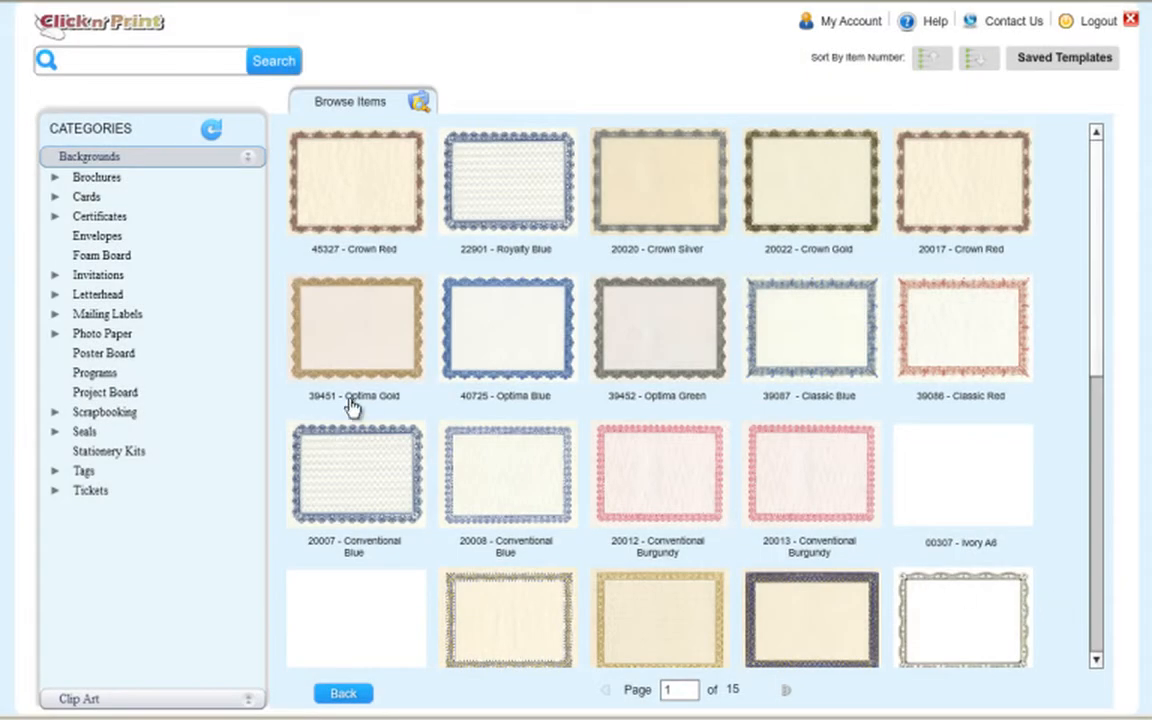
Open the 00023 - 8.5"x11" Blank Template from the Poster Board backgrounds.
{"action": "left_click", "coordinate": [138, 358]}
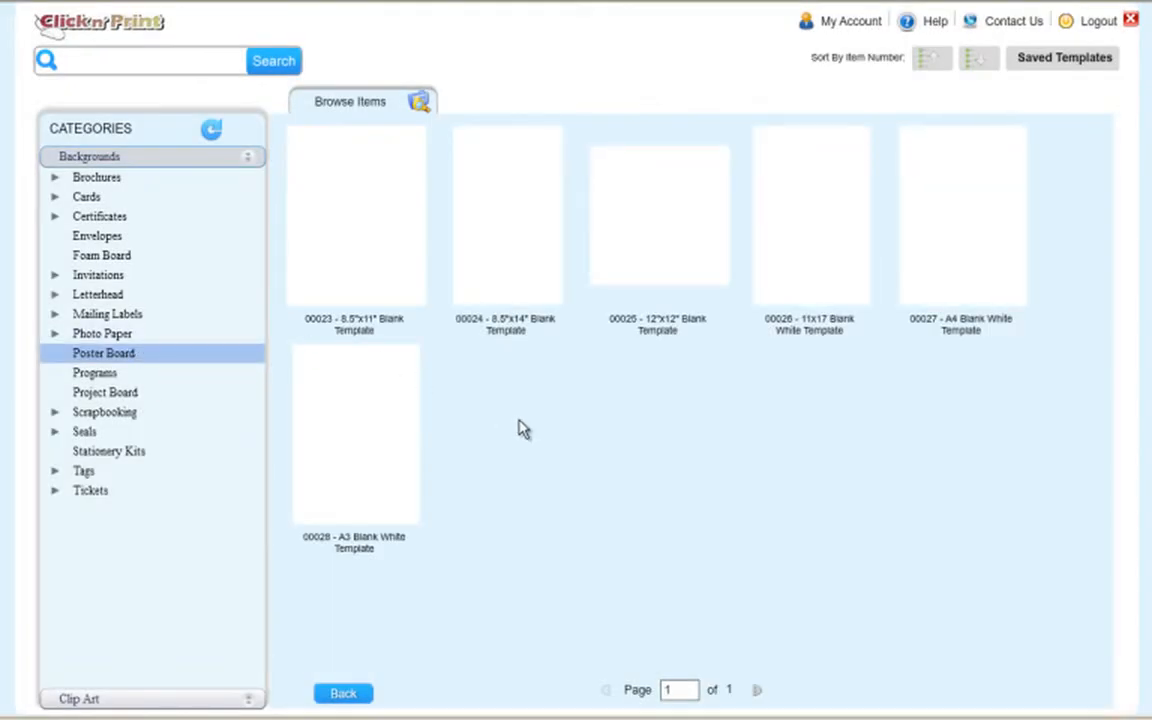
{"action": "left_click", "coordinate": [343, 210]}
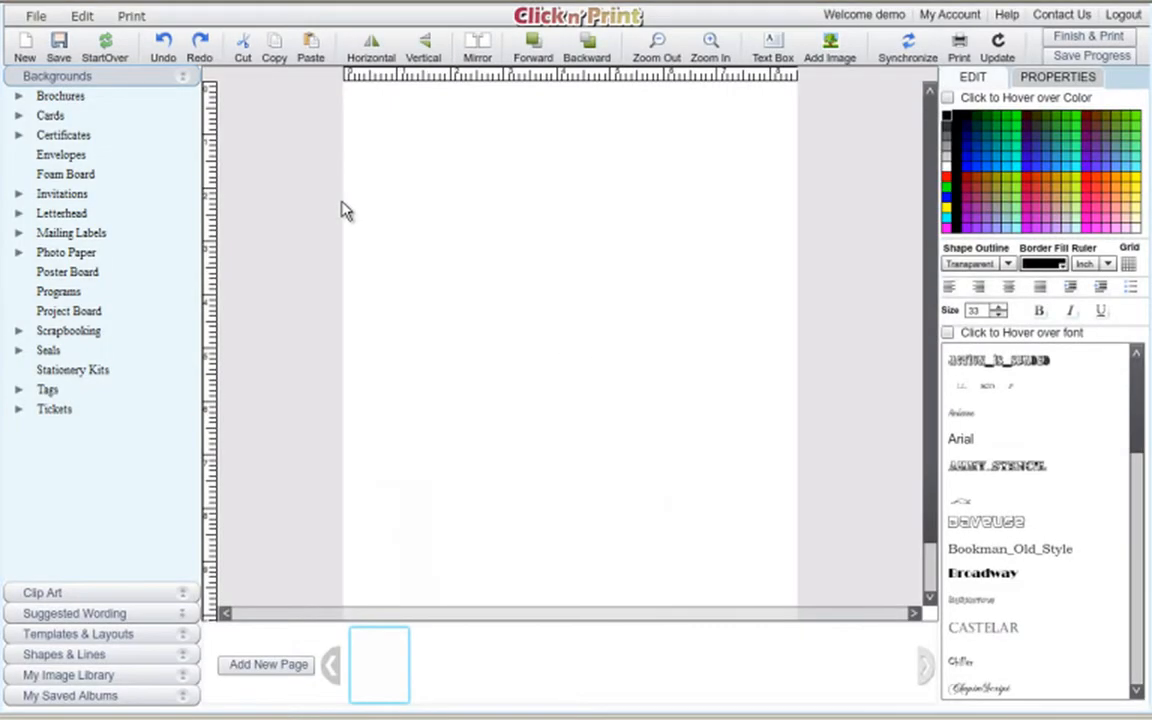
Load the Student Of The Month wording from School Poster Projects and zoom in twice.
{"action": "left_click", "coordinate": [183, 619]}
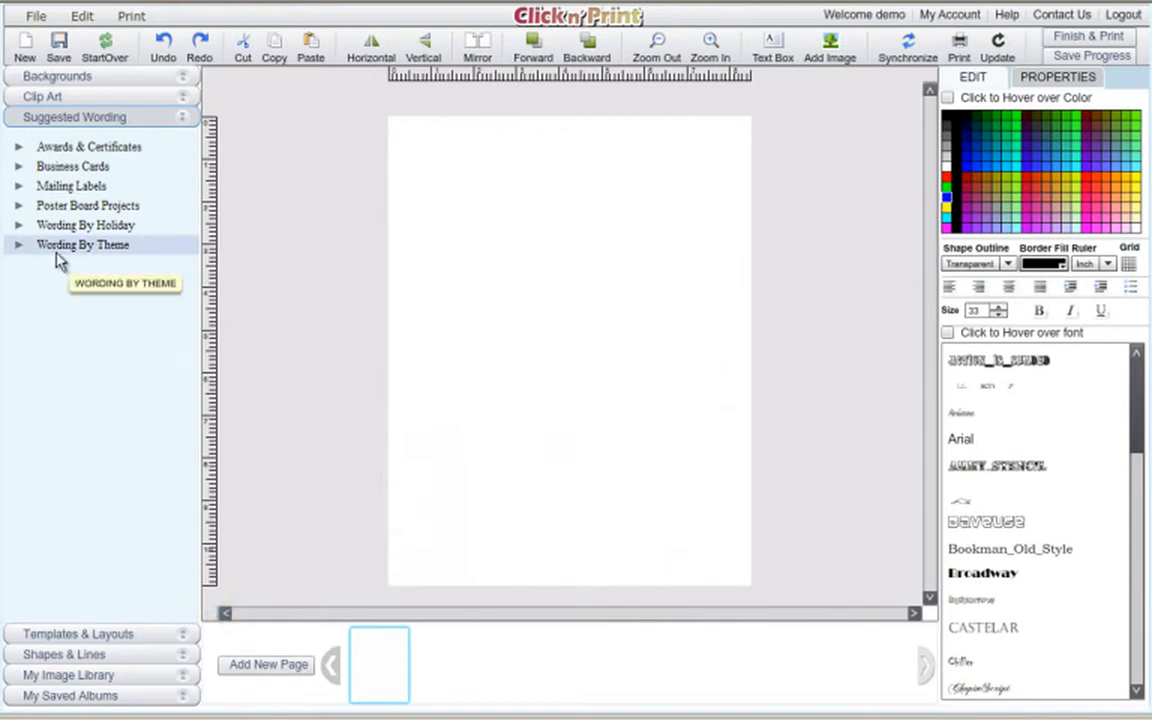
{"action": "left_click", "coordinate": [19, 207]}
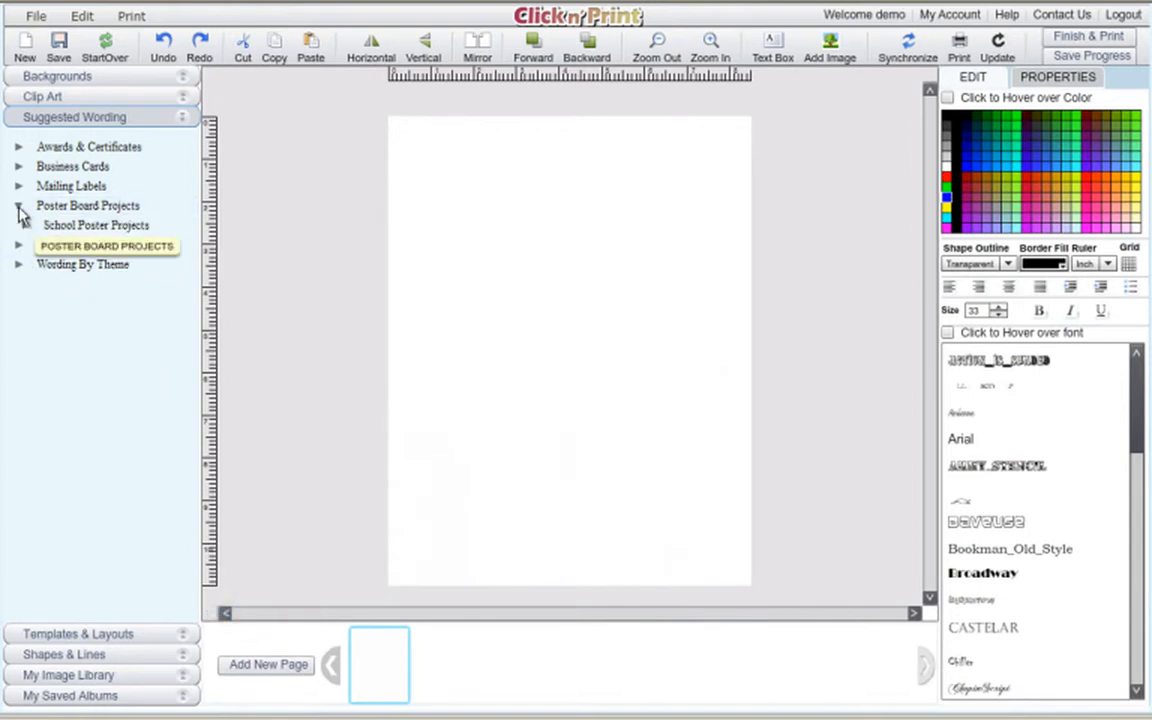
{"action": "left_click", "coordinate": [97, 230]}
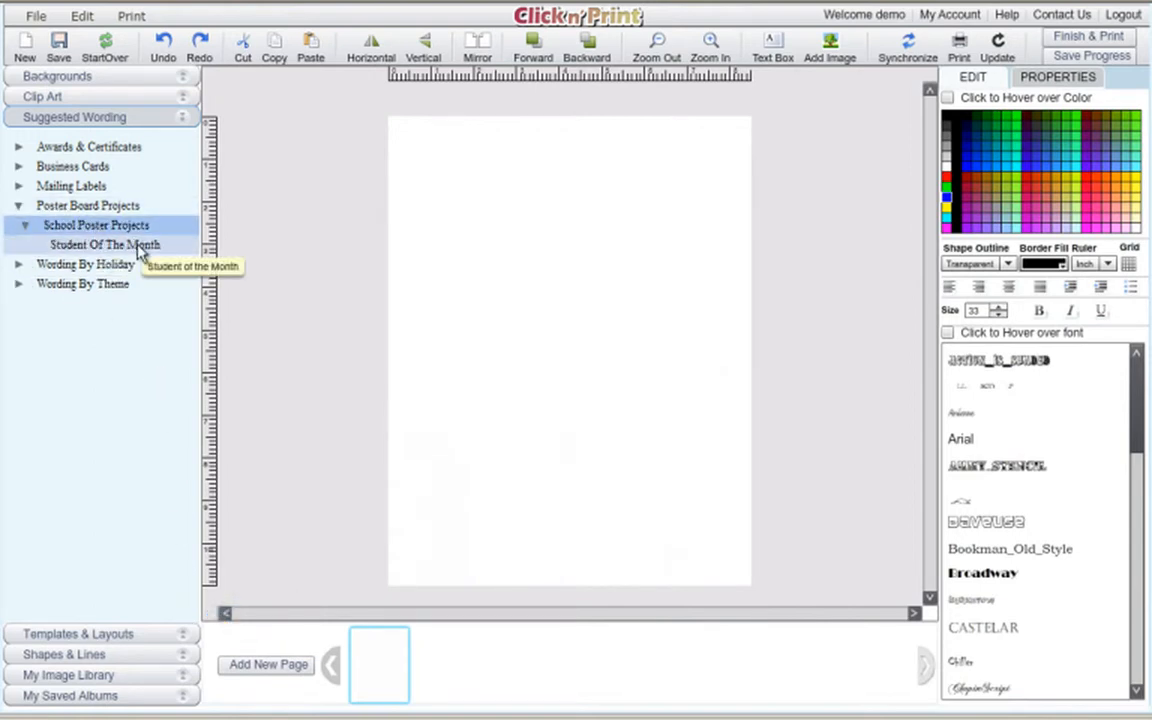
{"action": "left_click", "coordinate": [140, 252]}
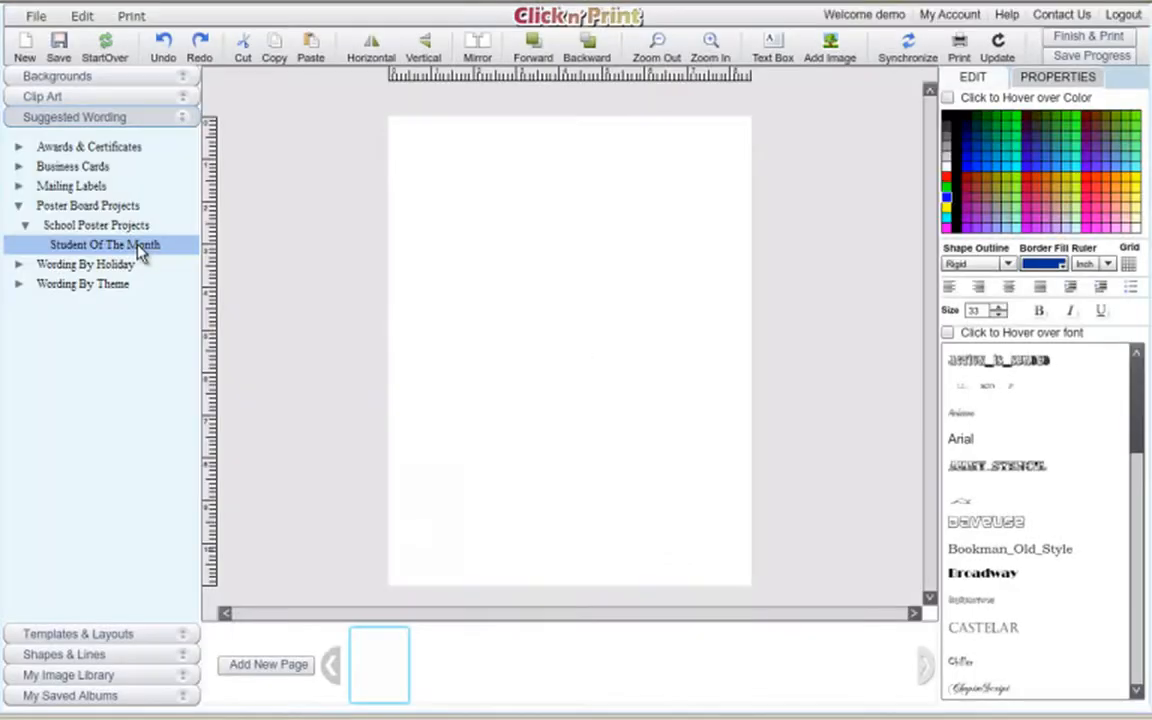
{"action": "left_click", "coordinate": [711, 44]}
{"action": "left_click", "coordinate": [711, 44]}
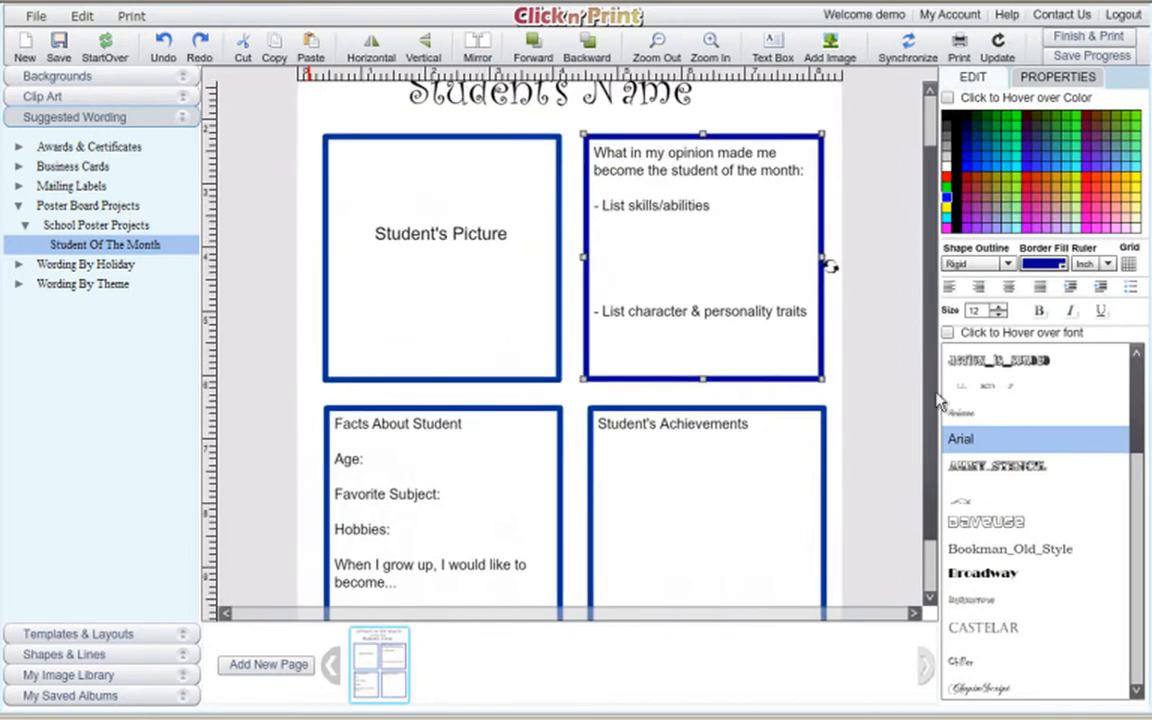
{"action": "scroll", "coordinate": [928, 399], "scroll_direction": "up", "scroll_amount": 3}
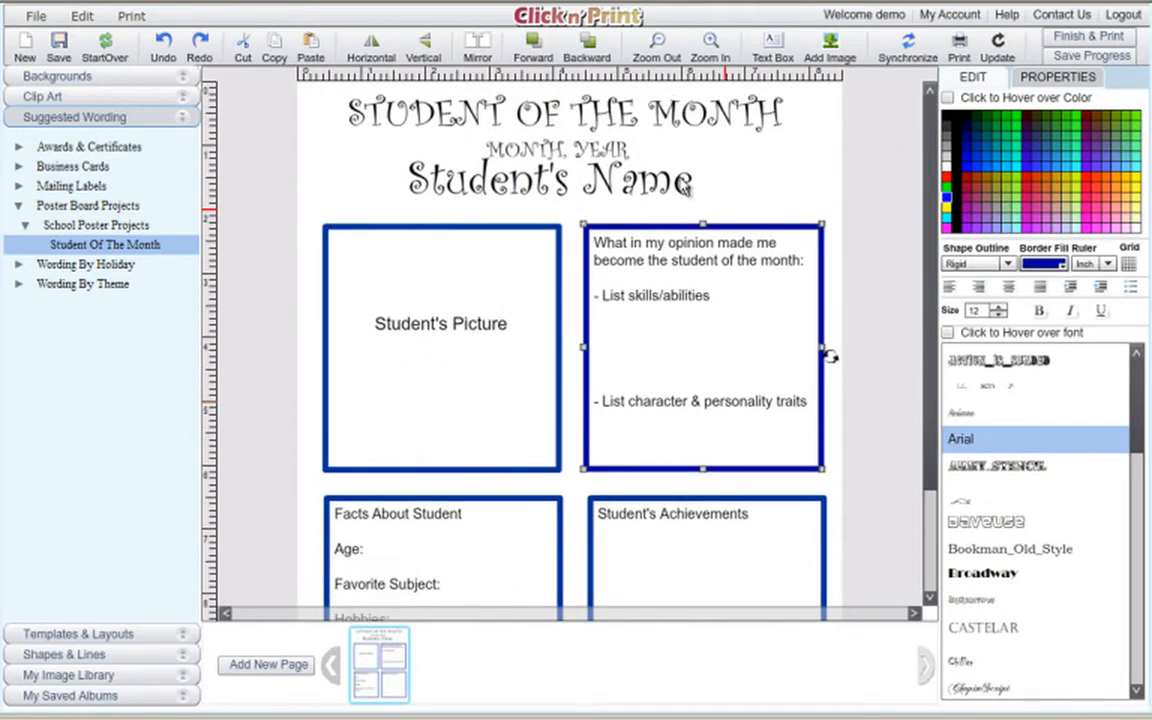
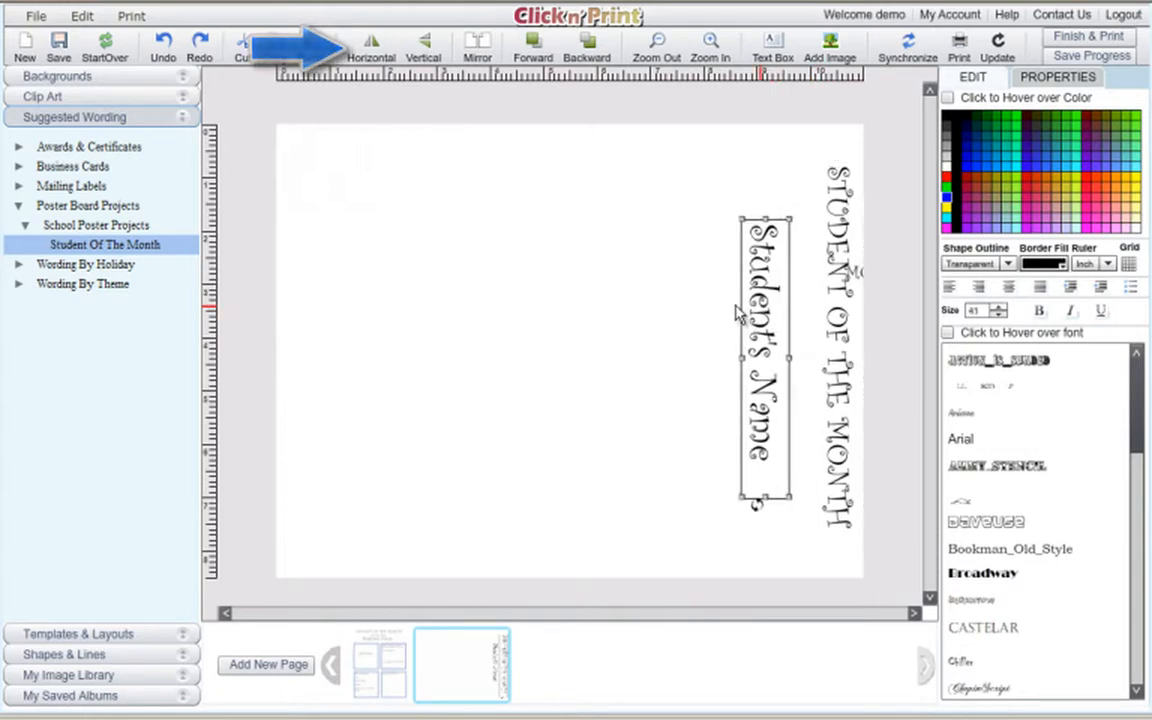
Move the vertical title toward the centre, MONTH, YEAR to the right, and Student's Name further left.
{"action": "left_click_drag", "start_coordinate": [842, 350], "coordinate": [560, 308]}
{"action": "left_click_drag", "start_coordinate": [853, 271], "coordinate": [740, 296]}
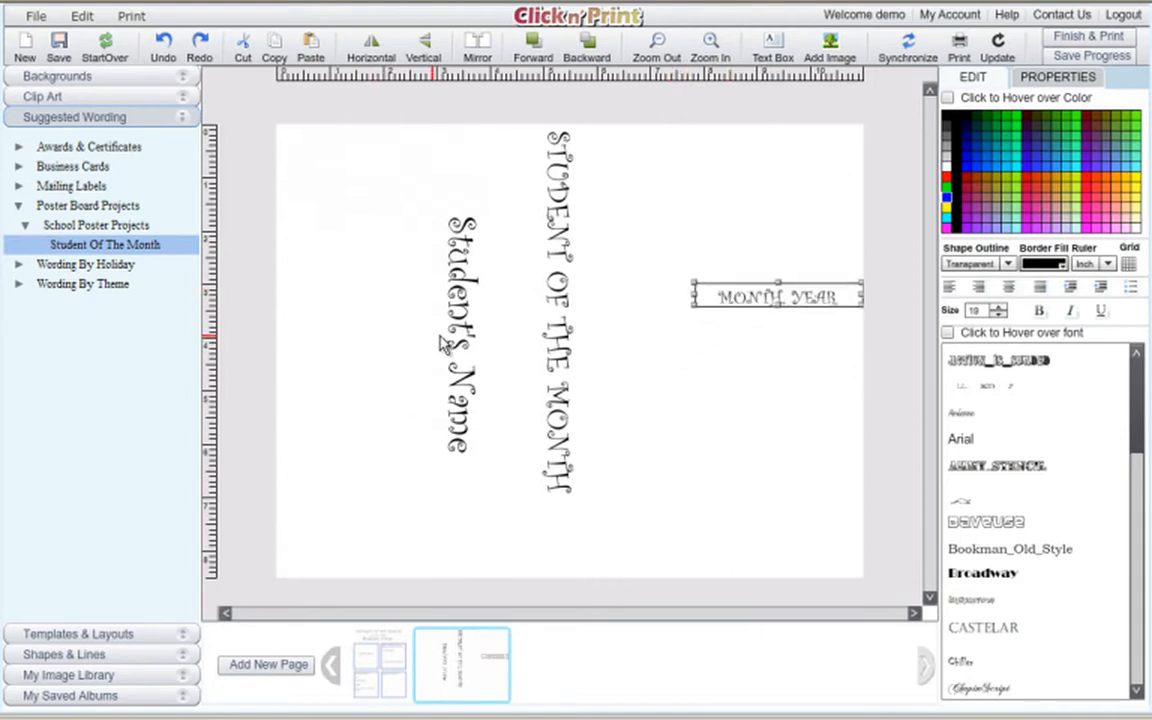
{"action": "left_click_drag", "start_coordinate": [457, 346], "coordinate": [376, 346]}
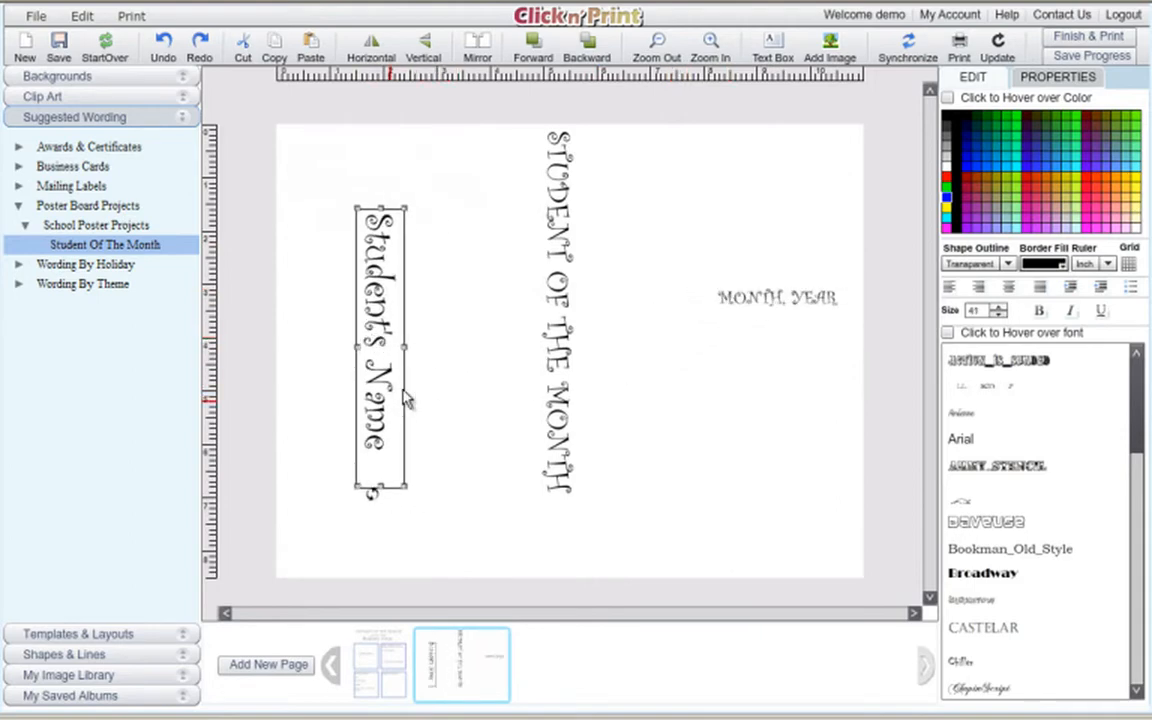
Set Student's Name rotation to 0 and move it to the lower left.
{"action": "left_click", "coordinate": [1095, 80]}
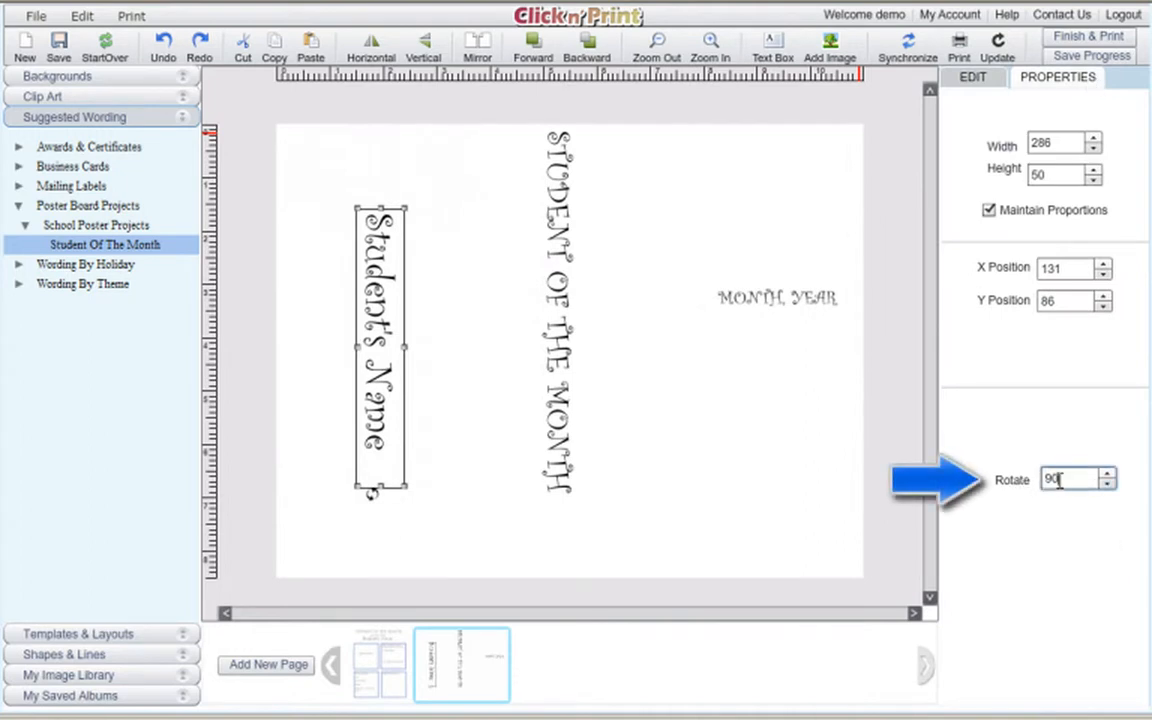
{"action": "type", "text": "0"}
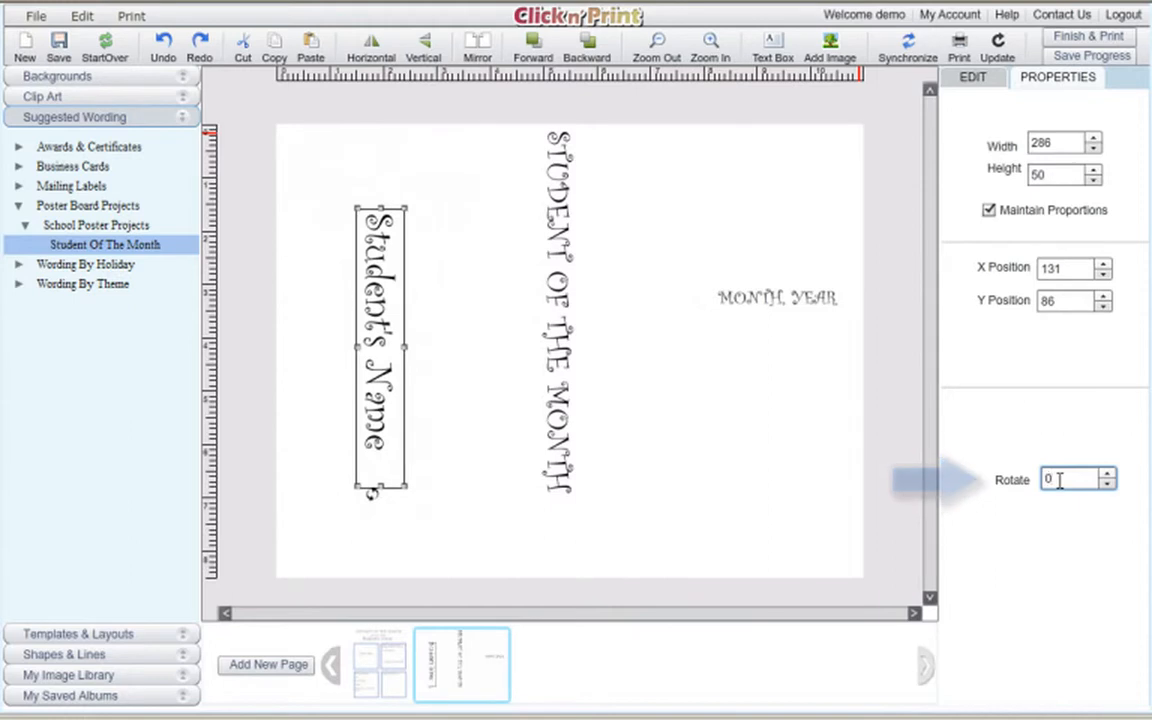
{"action": "key", "text": "Return"}
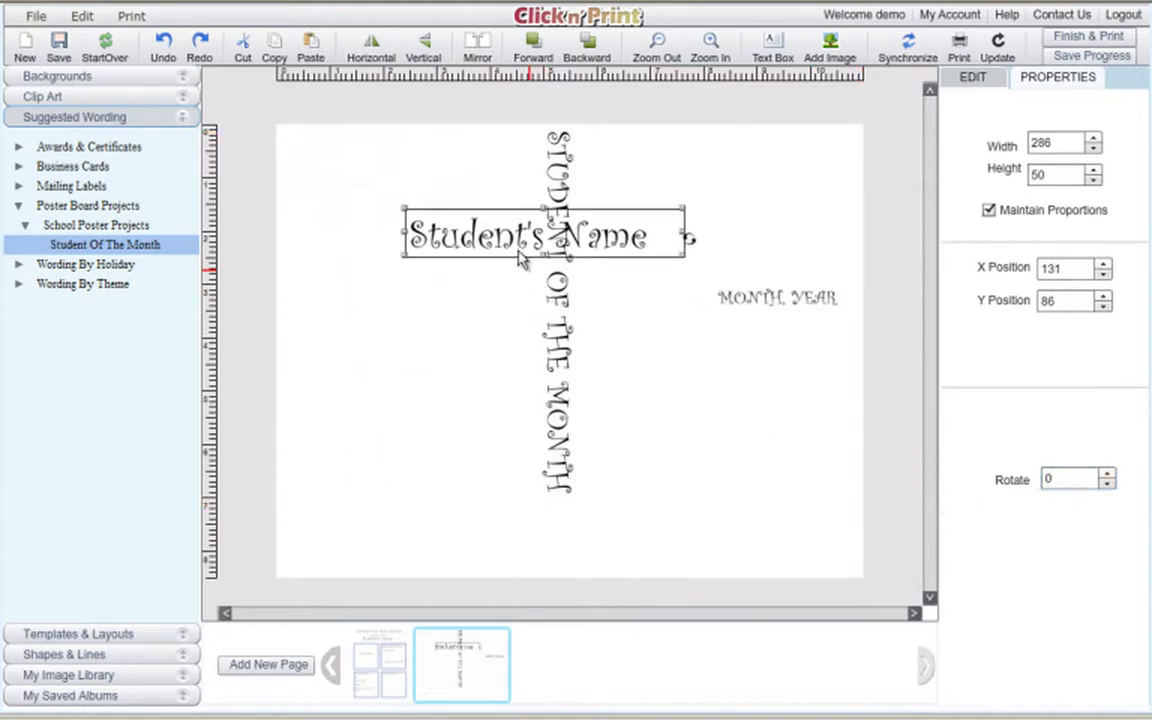
{"action": "left_click_drag", "start_coordinate": [502, 256], "coordinate": [385, 492]}
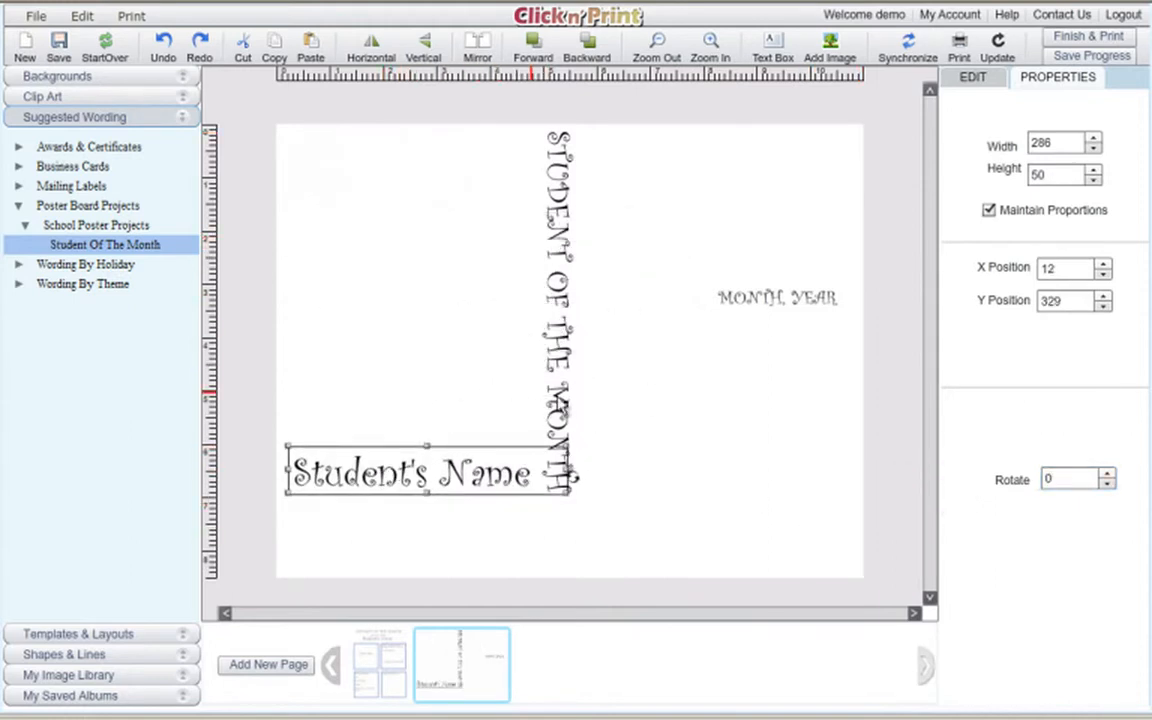
Make the title horizontal at the top left, with Student's Name and MONTH, YEAR stacked below.
{"action": "left_click", "coordinate": [562, 400]}
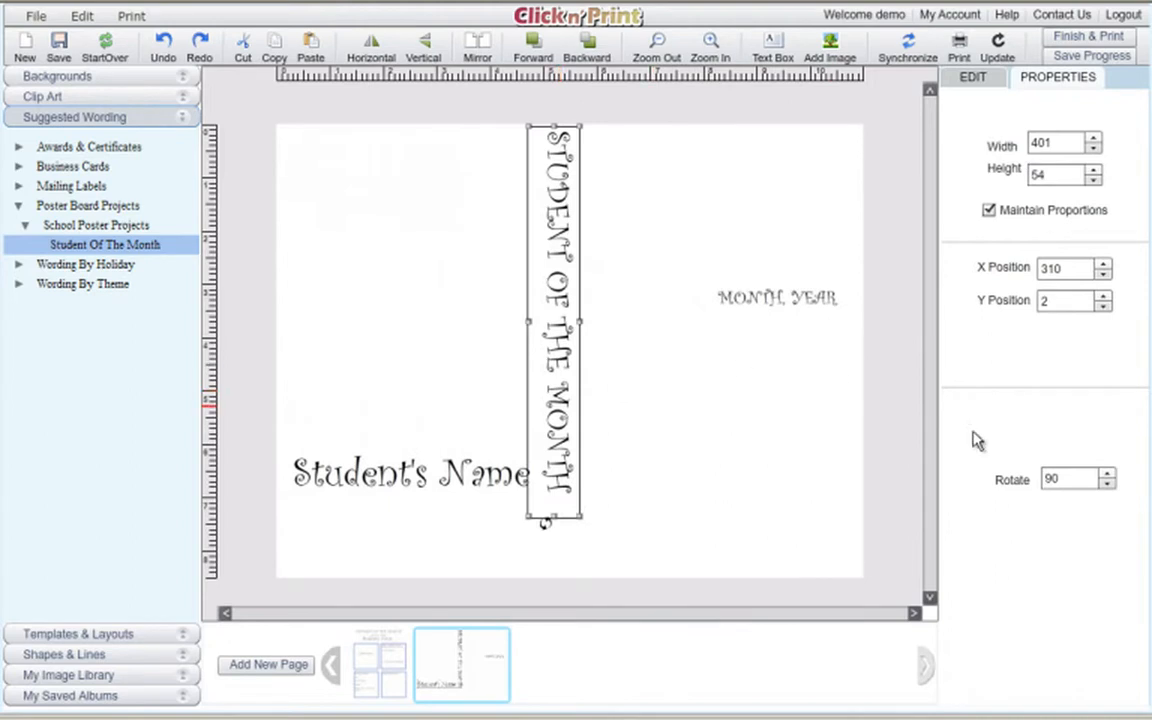
{"action": "left_click", "coordinate": [1066, 479]}
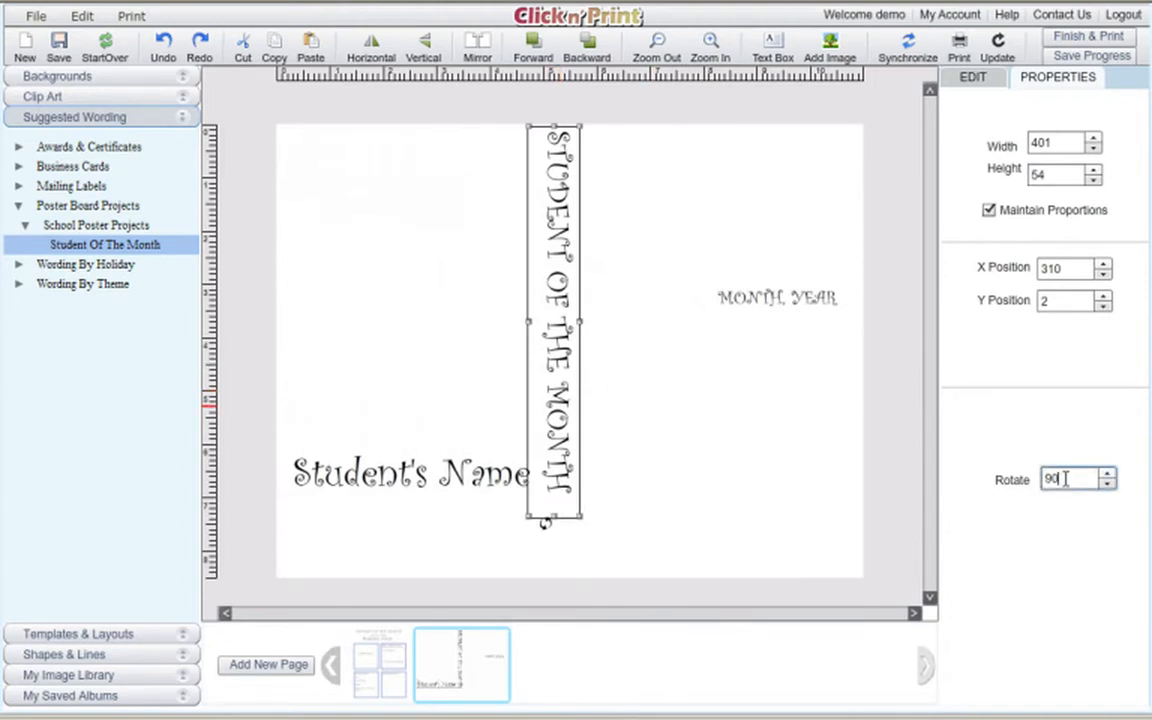
{"action": "key", "text": "Return"}
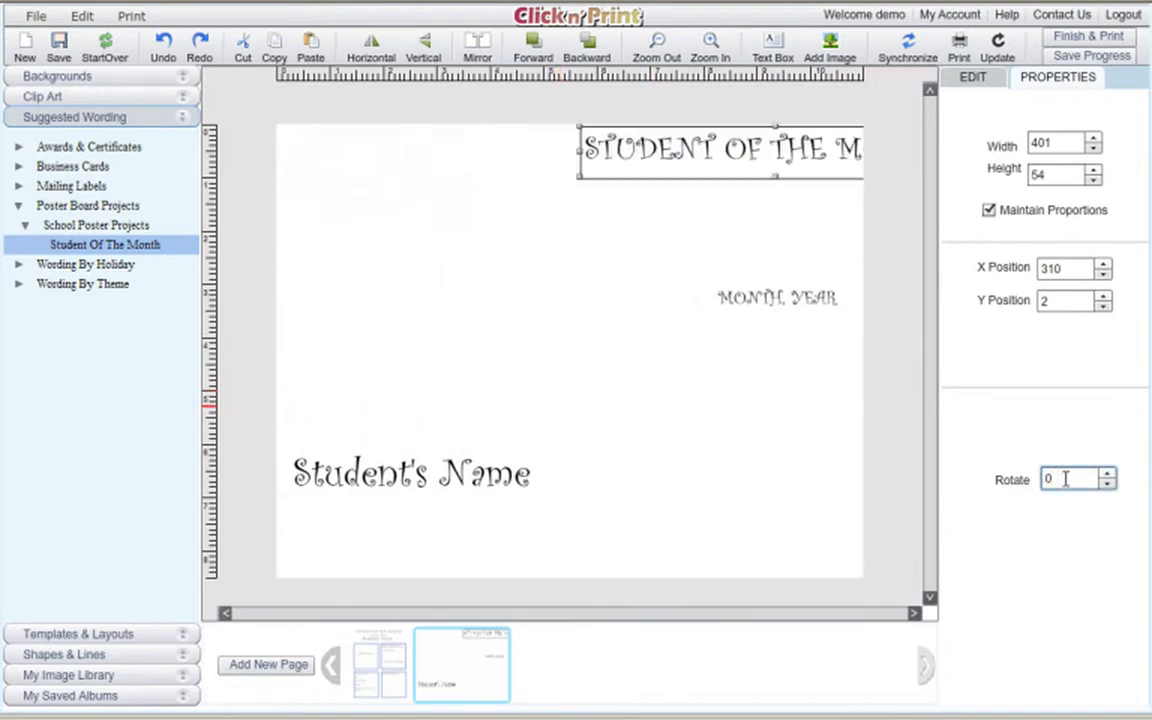
{"action": "left_click_drag", "start_coordinate": [742, 168], "coordinate": [459, 190]}
{"action": "left_click_drag", "start_coordinate": [403, 485], "coordinate": [438, 416]}
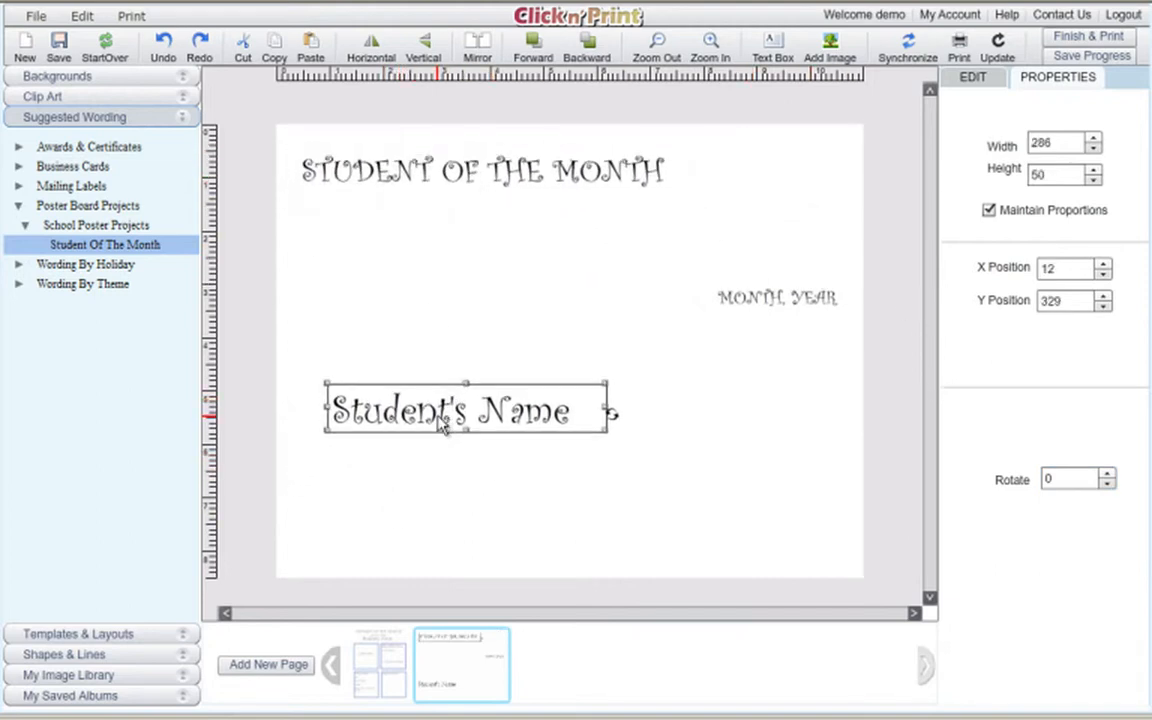
{"action": "left_click_drag", "start_coordinate": [743, 295], "coordinate": [373, 506]}
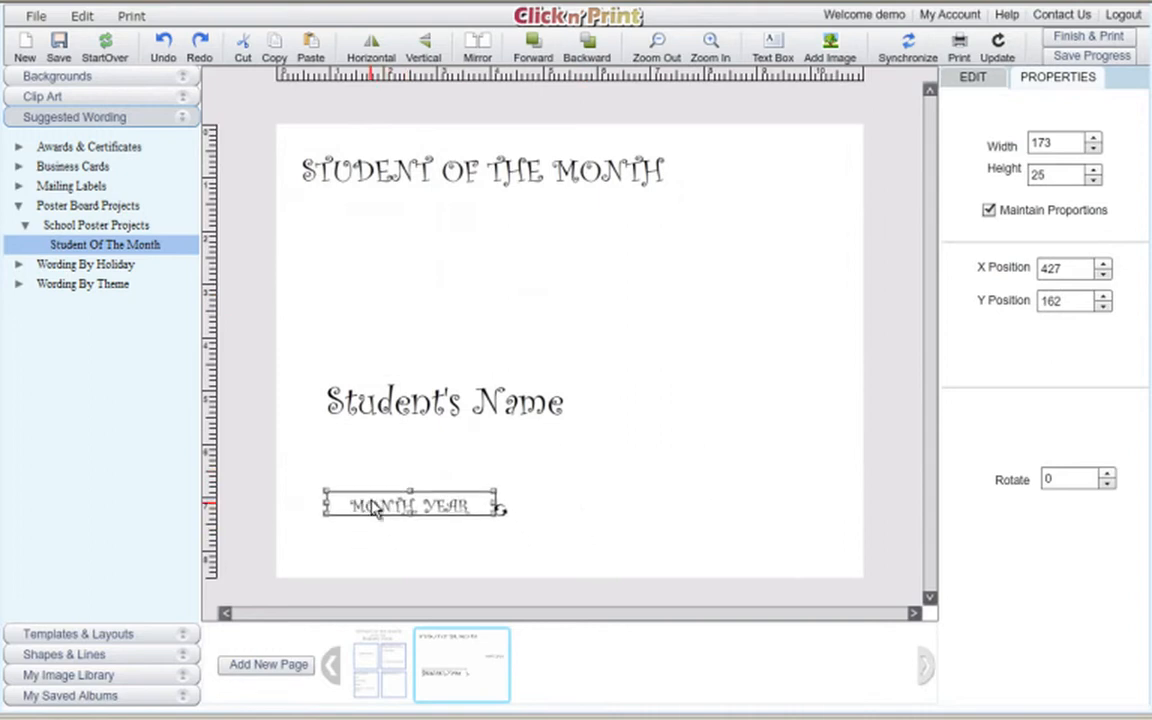
Nudge and enlarge the title's text box, then select all of its text.
{"action": "left_click", "coordinate": [508, 190]}
{"action": "left_click_drag", "start_coordinate": [508, 190], "coordinate": [512, 207]}
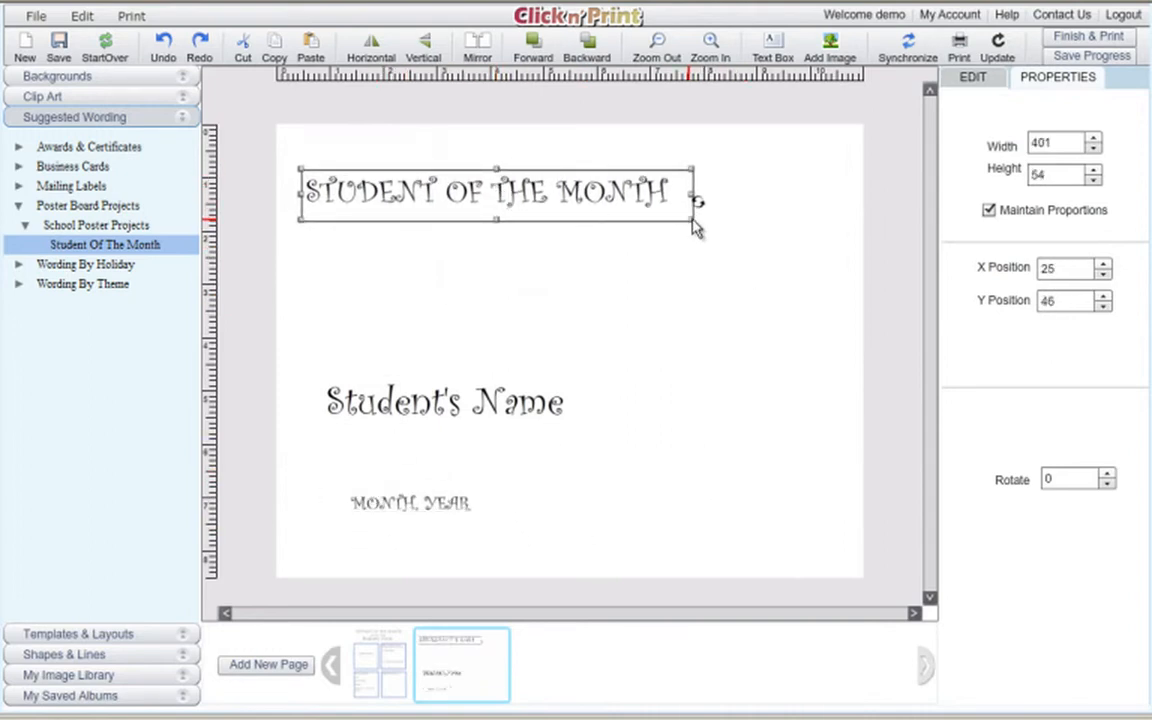
{"action": "left_click_drag", "start_coordinate": [692, 220], "coordinate": [853, 298]}
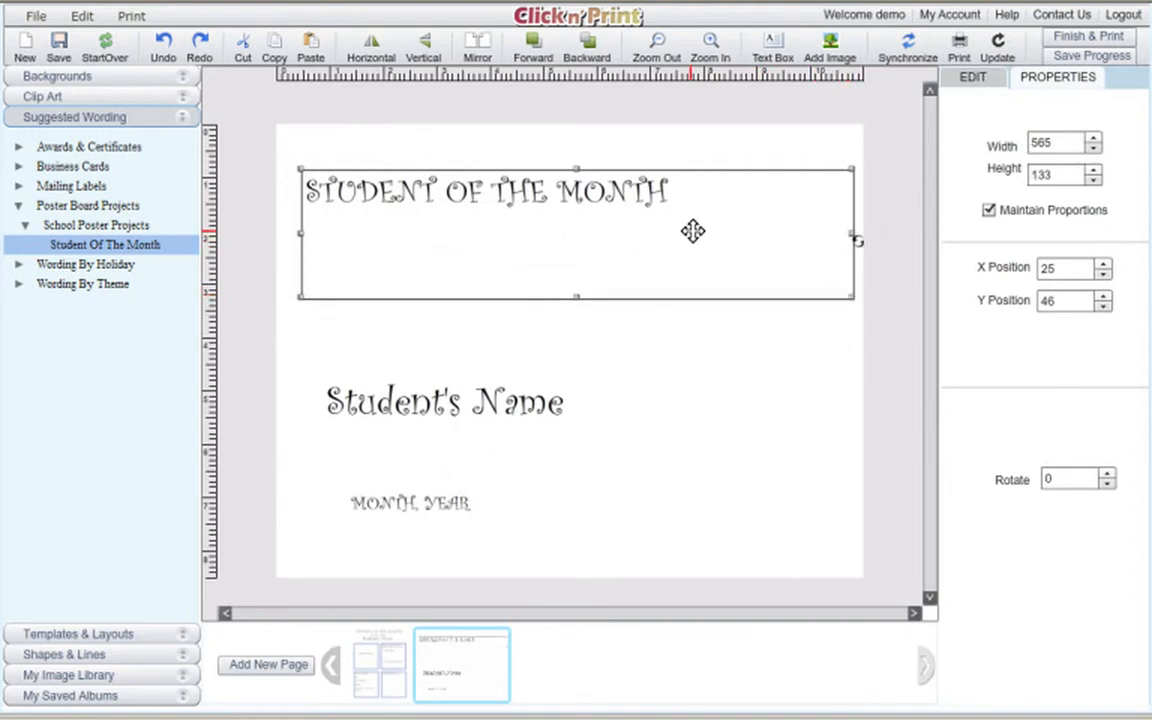
{"action": "left_click", "coordinate": [666, 190]}
{"action": "left_click_drag", "start_coordinate": [666, 190], "coordinate": [308, 212]}
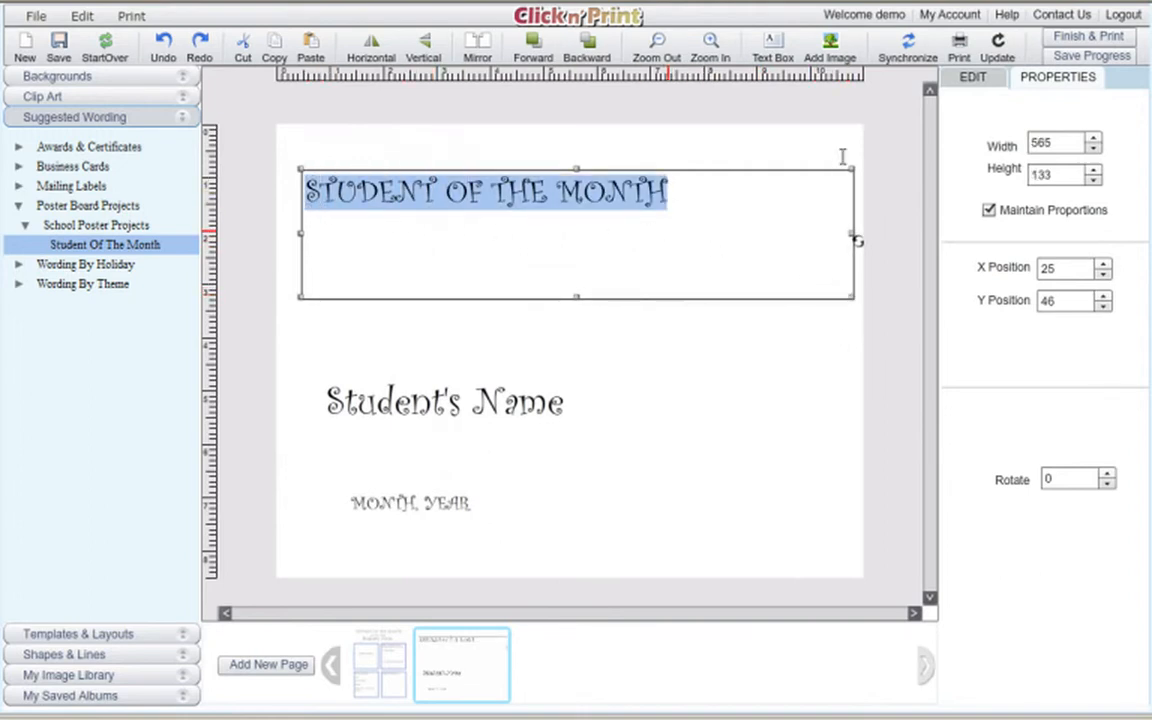
Raise the title's font size step by step to 38.
{"action": "left_click", "coordinate": [972, 77]}
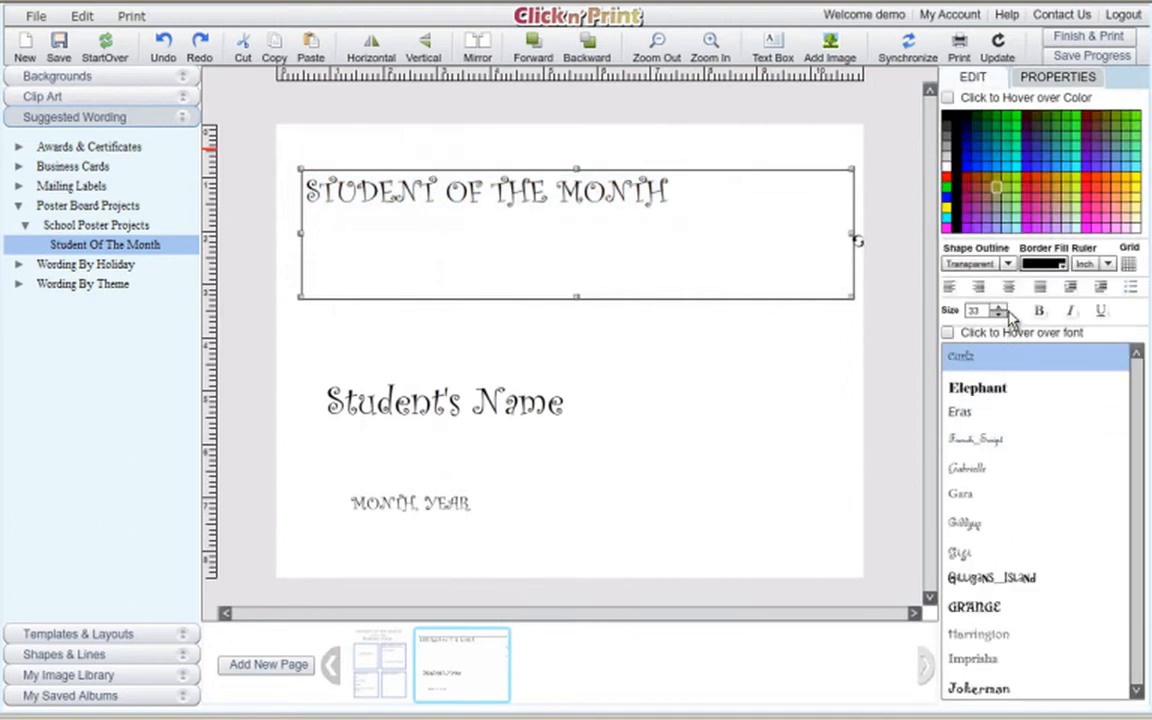
{"action": "left_click", "coordinate": [999, 310]}
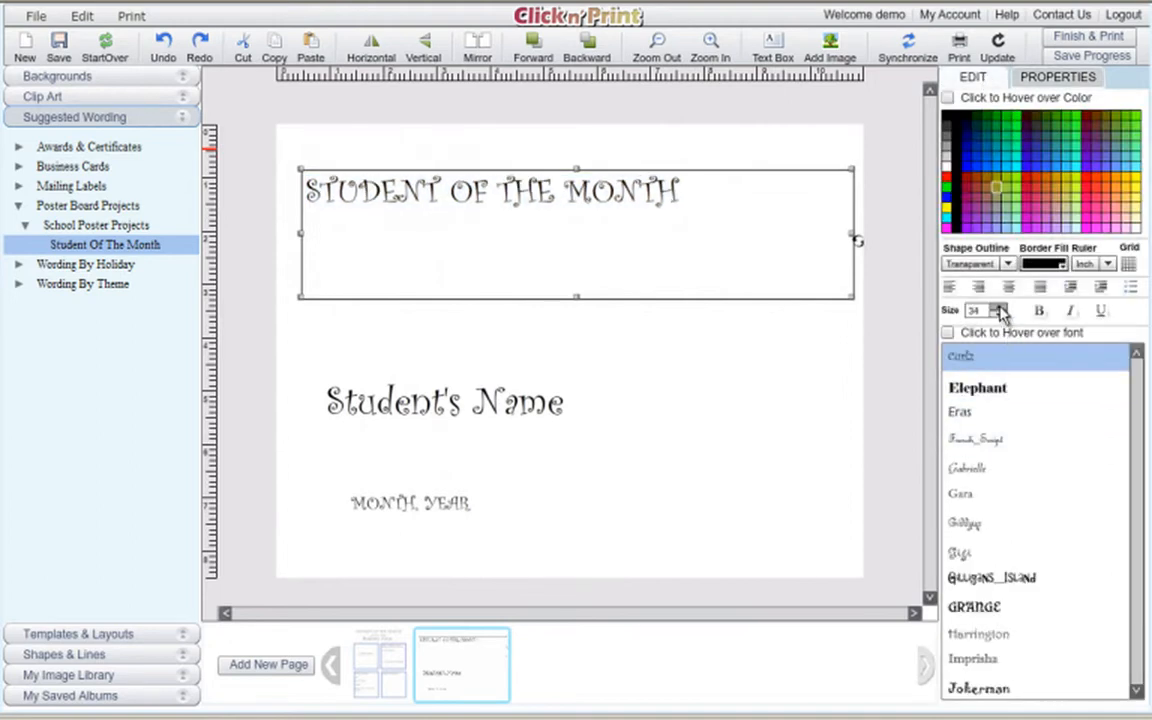
{"action": "left_click", "coordinate": [999, 310]}
{"action": "left_click", "coordinate": [999, 310]}
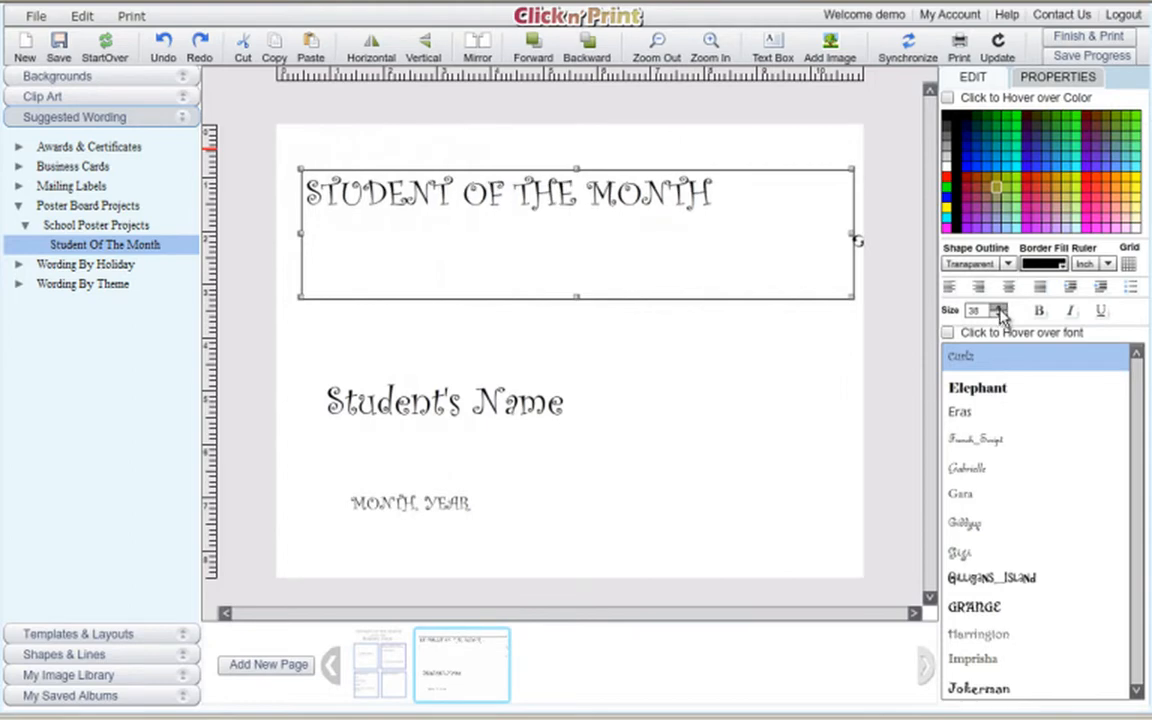
{"action": "left_click", "coordinate": [999, 310]}
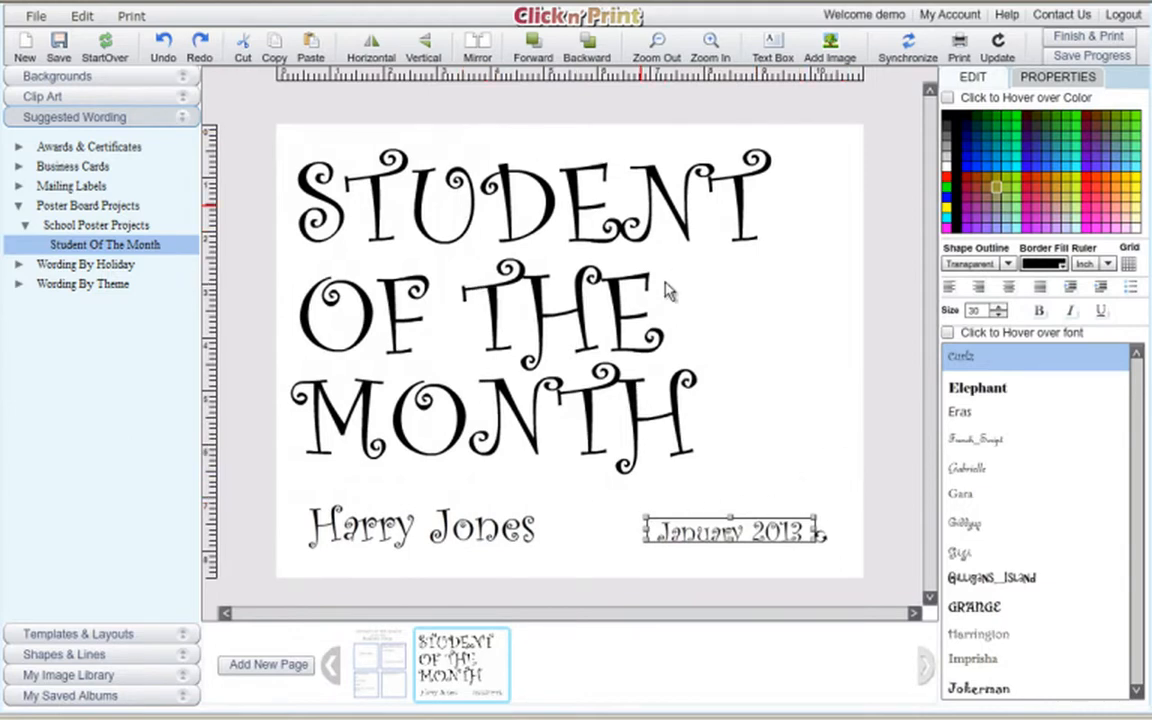
Shift the MONTH and OF THE lines slightly down, then deselect.
{"action": "left_click_drag", "start_coordinate": [443, 430], "coordinate": [443, 450]}
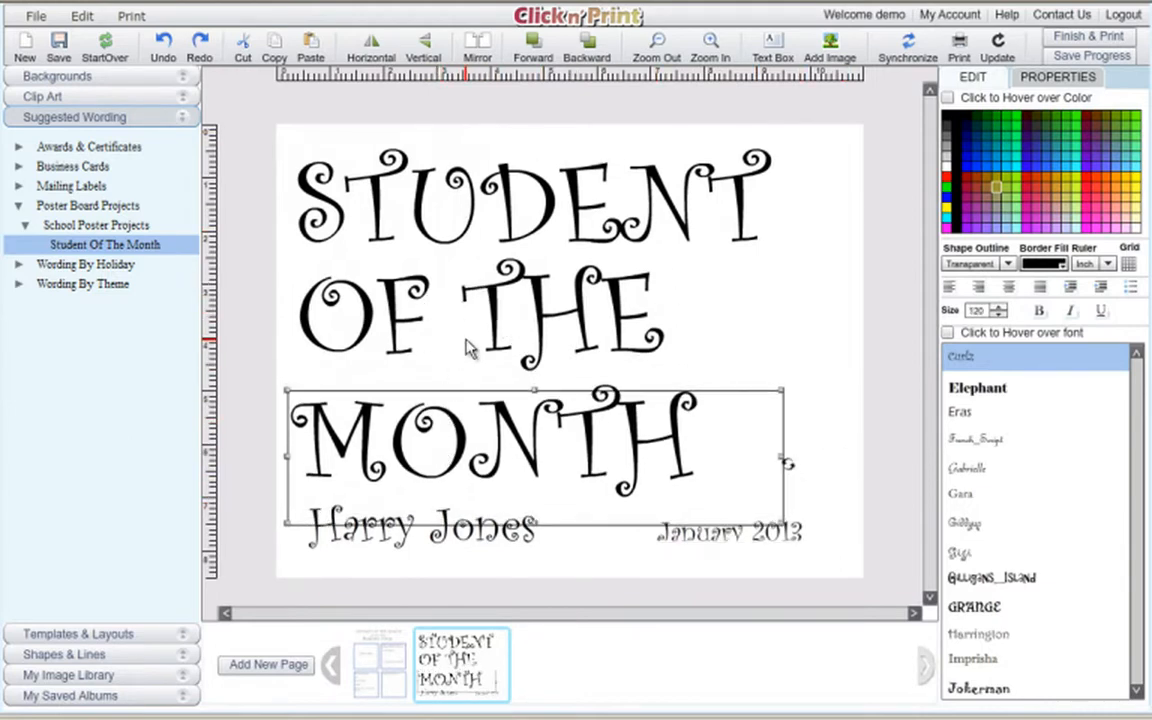
{"action": "left_click_drag", "start_coordinate": [466, 343], "coordinate": [465, 352]}
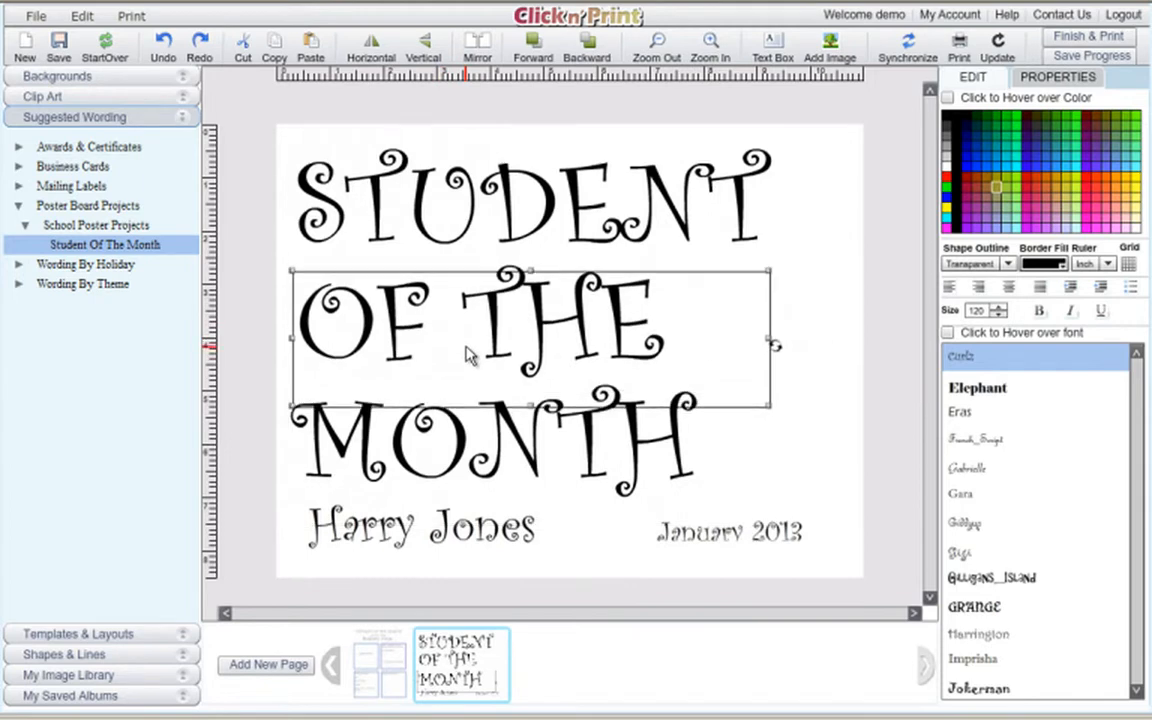
{"action": "left_click", "coordinate": [764, 452]}
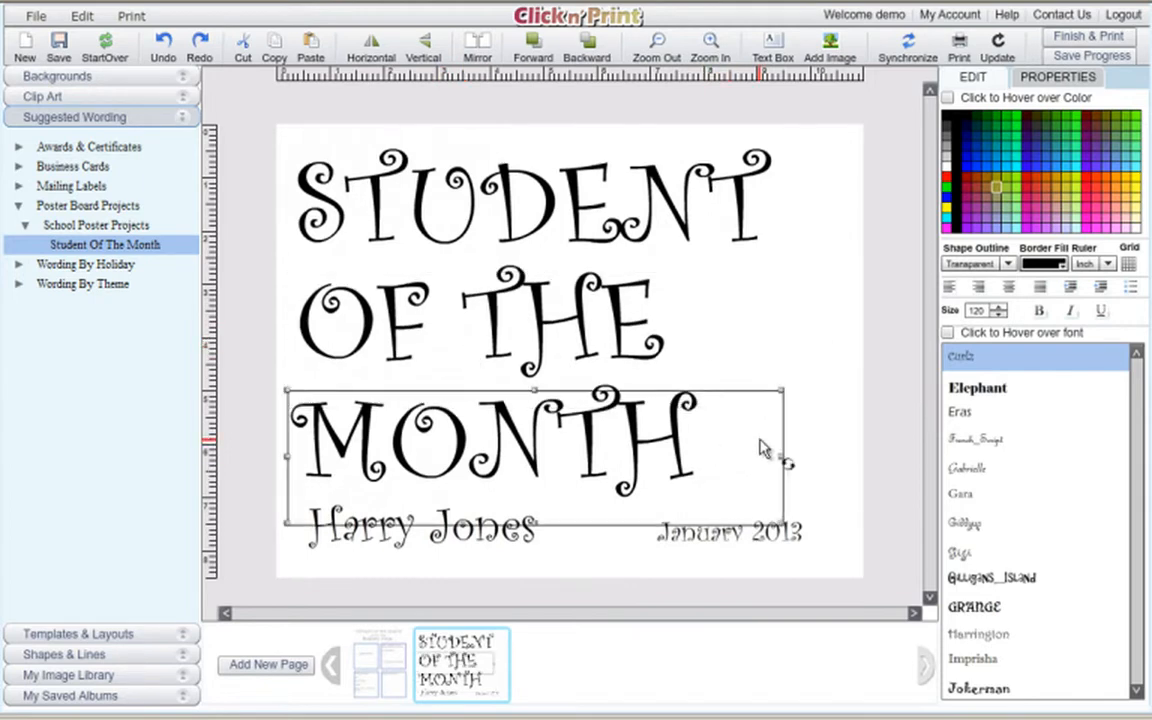
{"action": "left_click", "coordinate": [856, 141]}
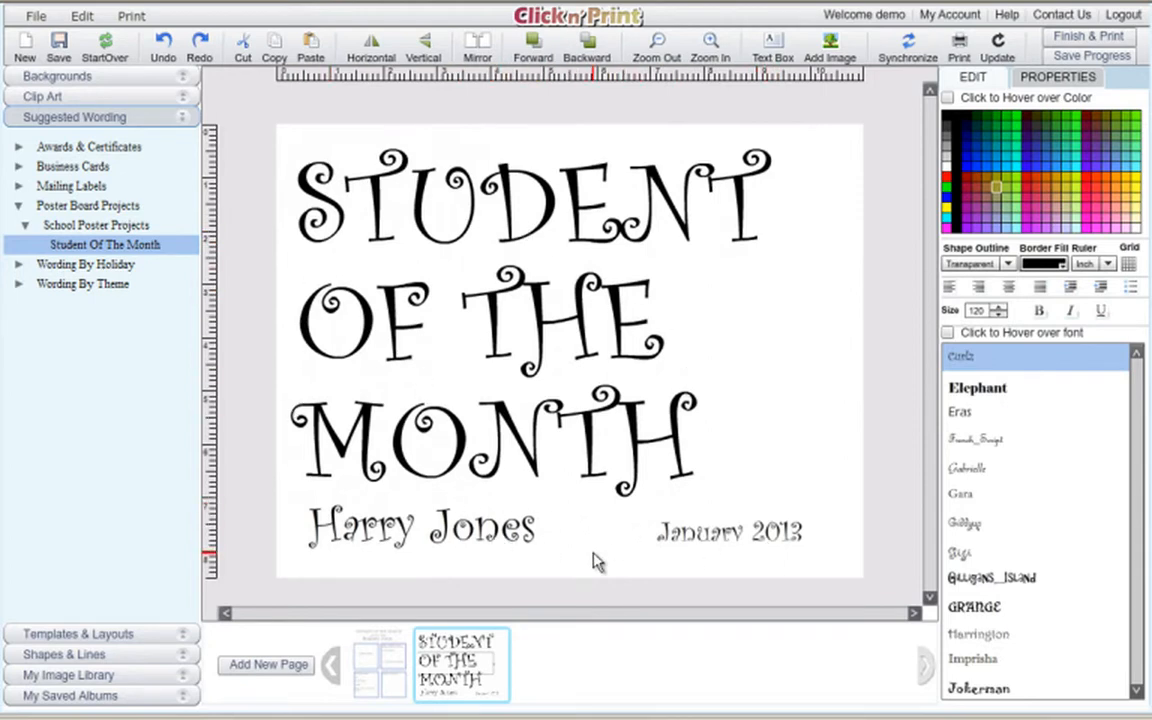
Add a copy of the first template page as a new page and delete its title.
{"action": "left_click", "coordinate": [380, 672]}
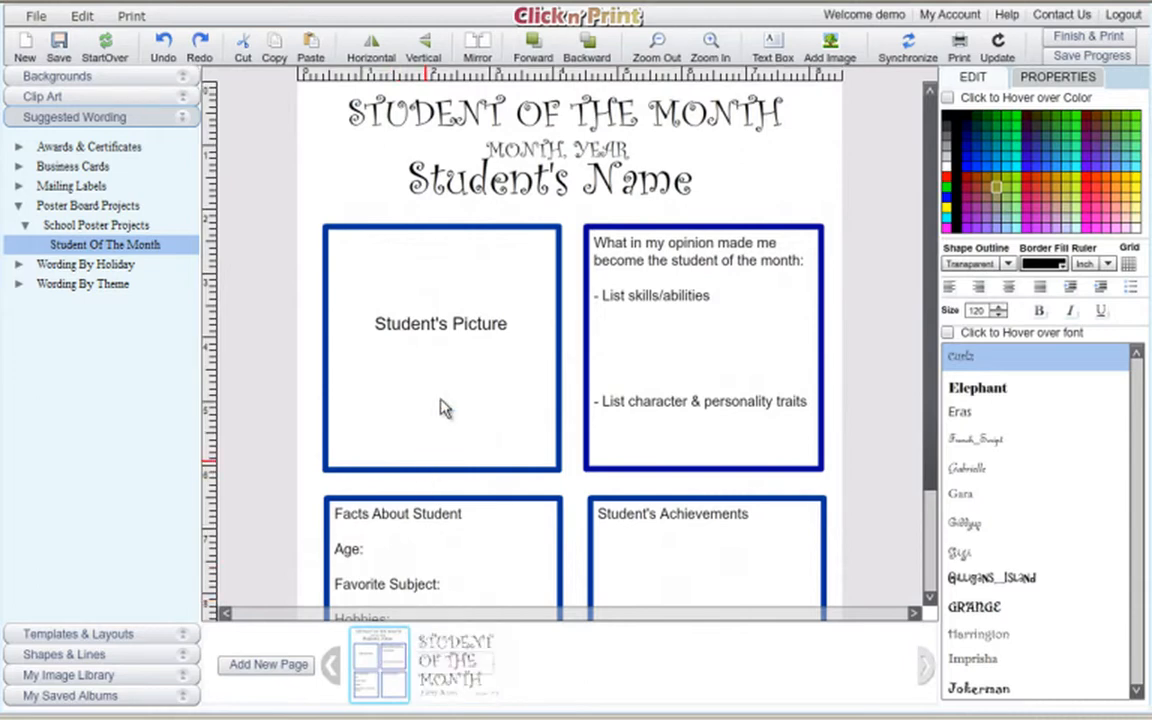
{"action": "left_click", "coordinate": [268, 665]}
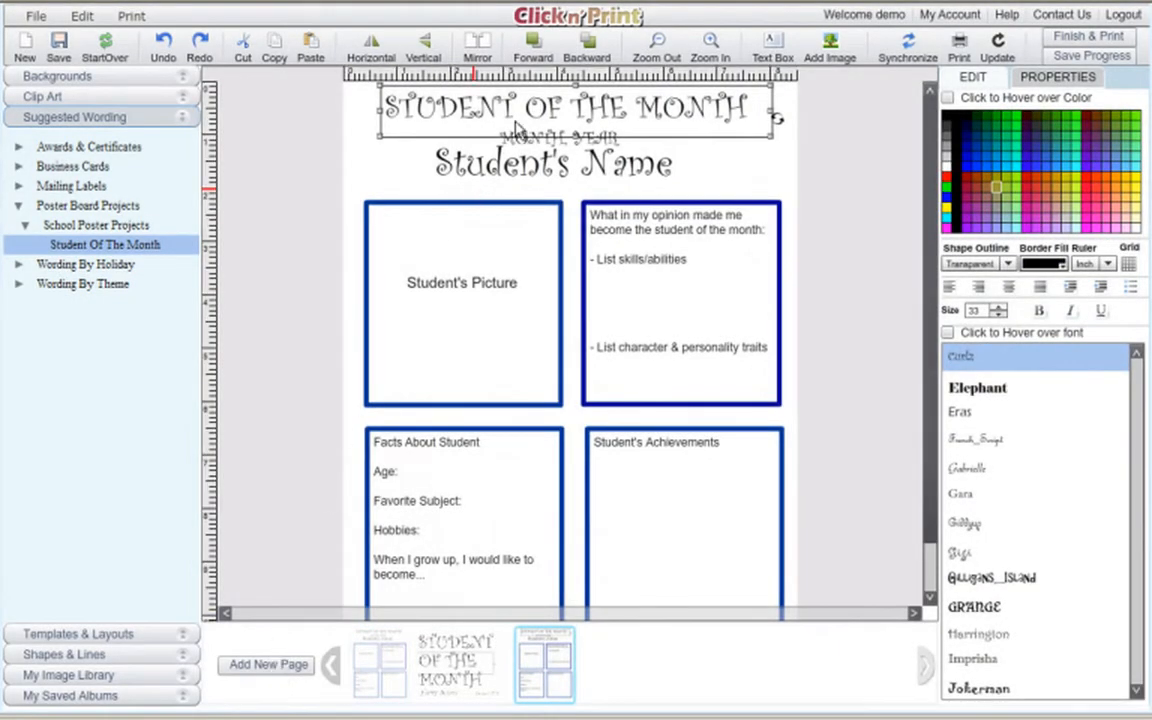
{"action": "key", "text": "Delete"}
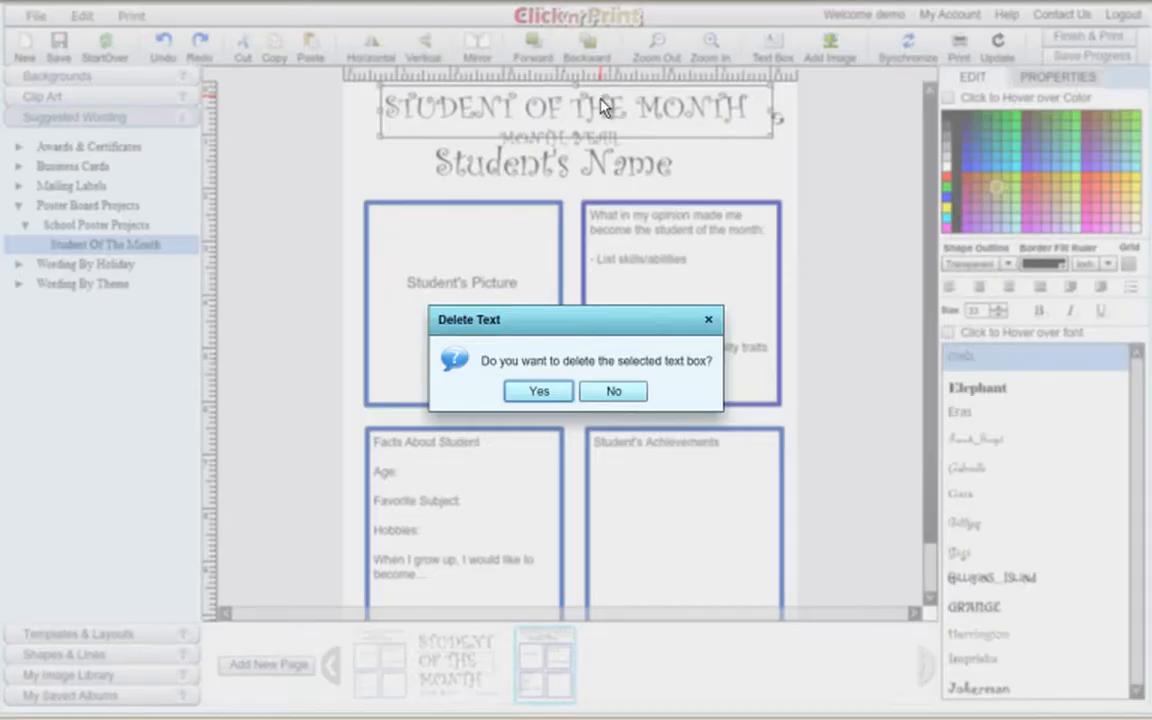
{"action": "left_click", "coordinate": [540, 391]}
Delete the MONTH YEAR and Student's Name text from the new page.
{"action": "left_click", "coordinate": [588, 138]}
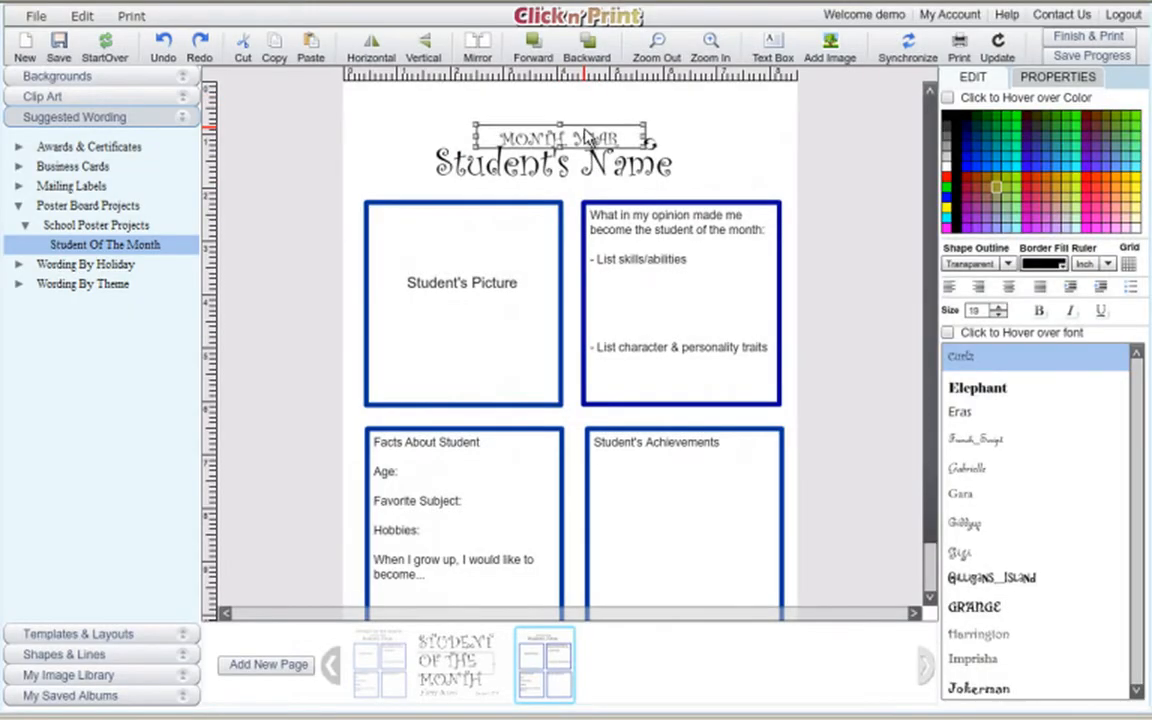
{"action": "key", "text": "Delete"}
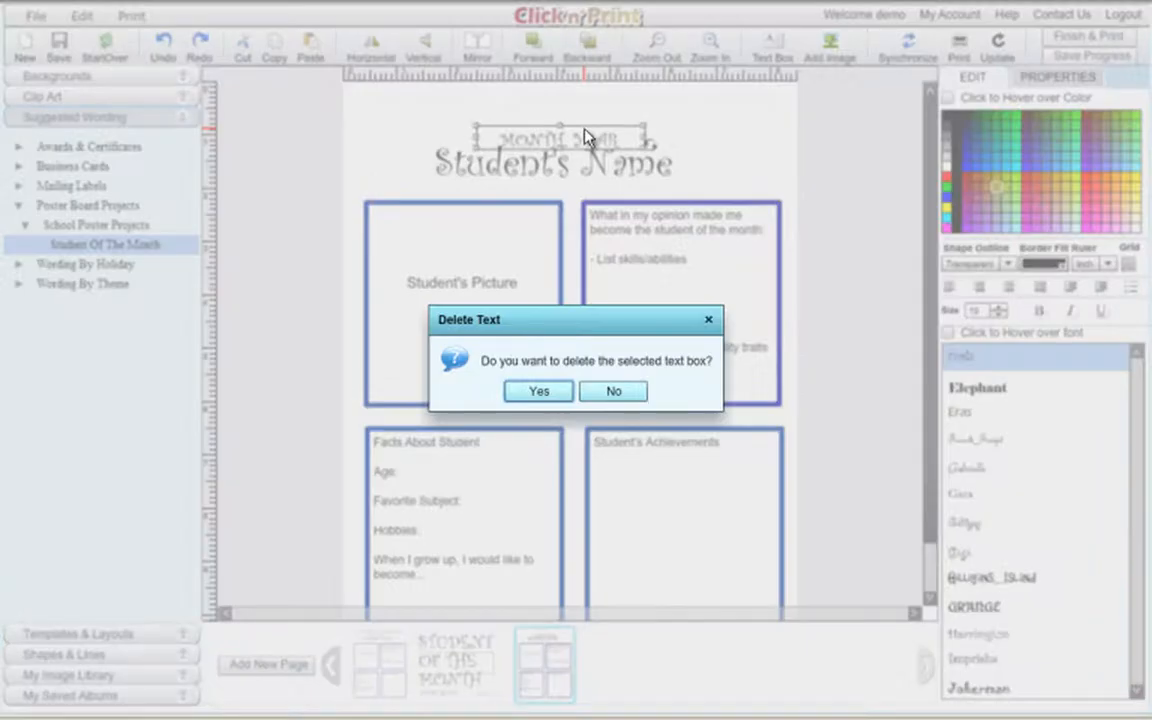
{"action": "left_click", "coordinate": [558, 394]}
{"action": "left_click", "coordinate": [556, 177]}
{"action": "key", "text": "Delete"}
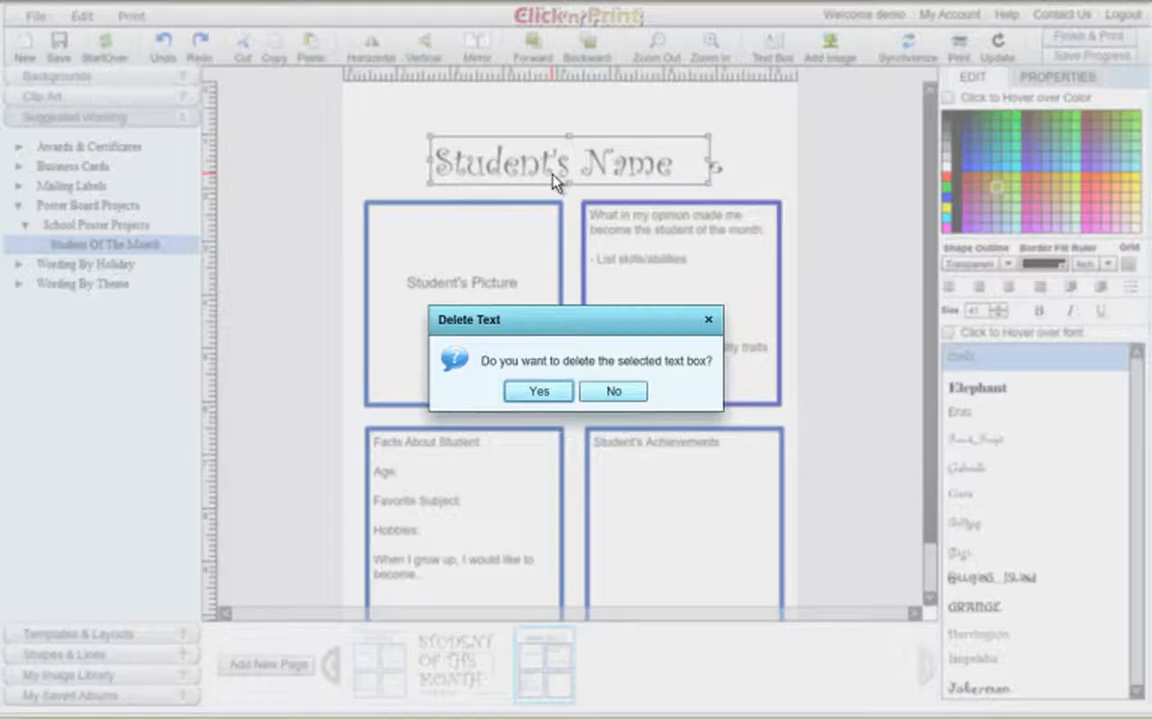
{"action": "left_click", "coordinate": [558, 392]}
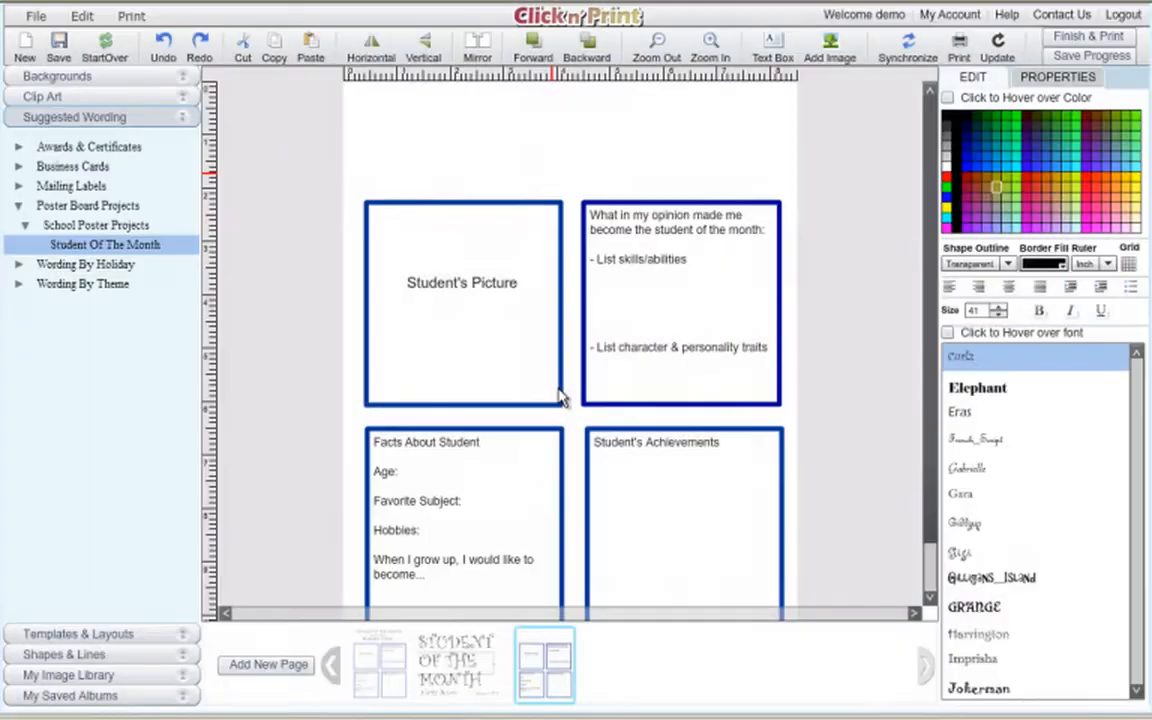
Delete the skills/traits opinion box and Facts About Student box, and start deleting Achievements.
{"action": "left_click", "coordinate": [655, 336]}
{"action": "key", "text": "Delete"}
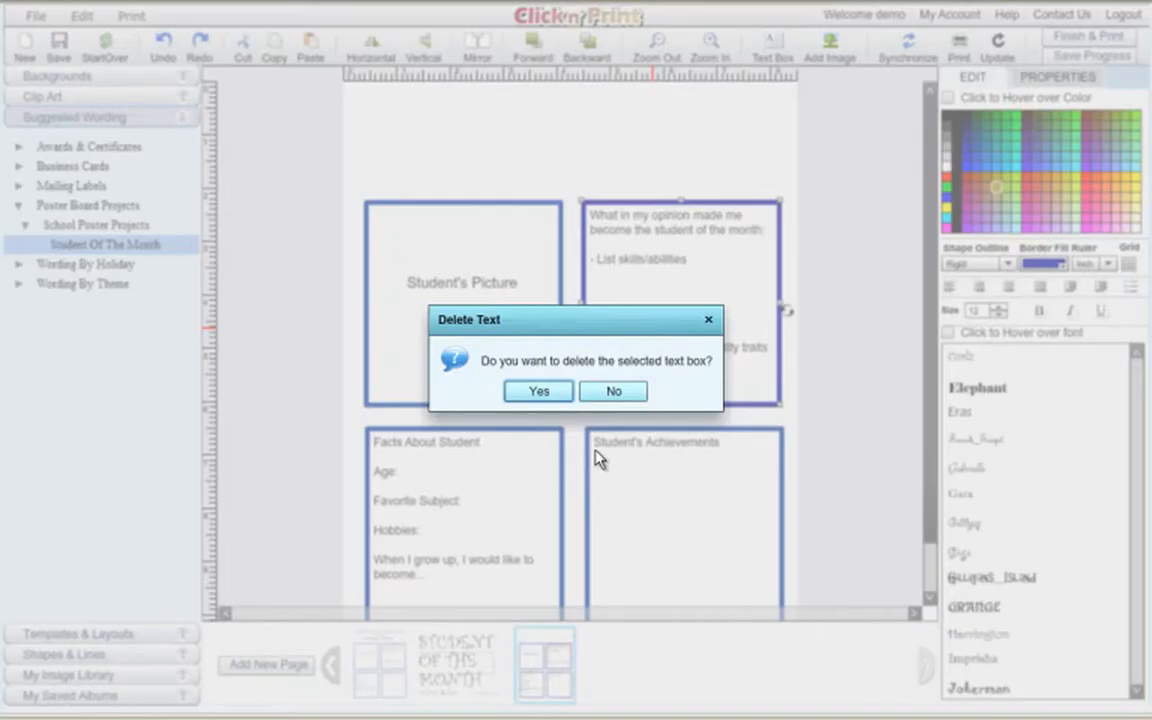
{"action": "left_click", "coordinate": [540, 393]}
{"action": "left_click", "coordinate": [505, 515]}
{"action": "key", "text": "Delete"}
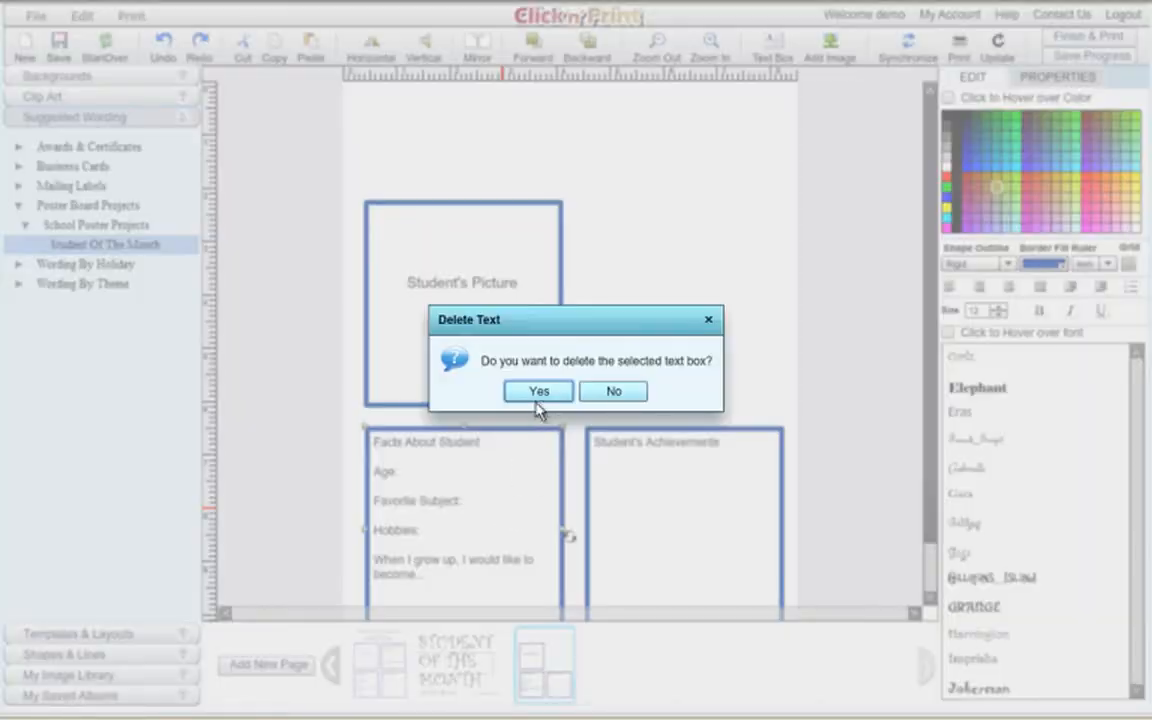
{"action": "left_click", "coordinate": [540, 393]}
{"action": "left_click", "coordinate": [663, 514]}
{"action": "key", "text": "Delete"}
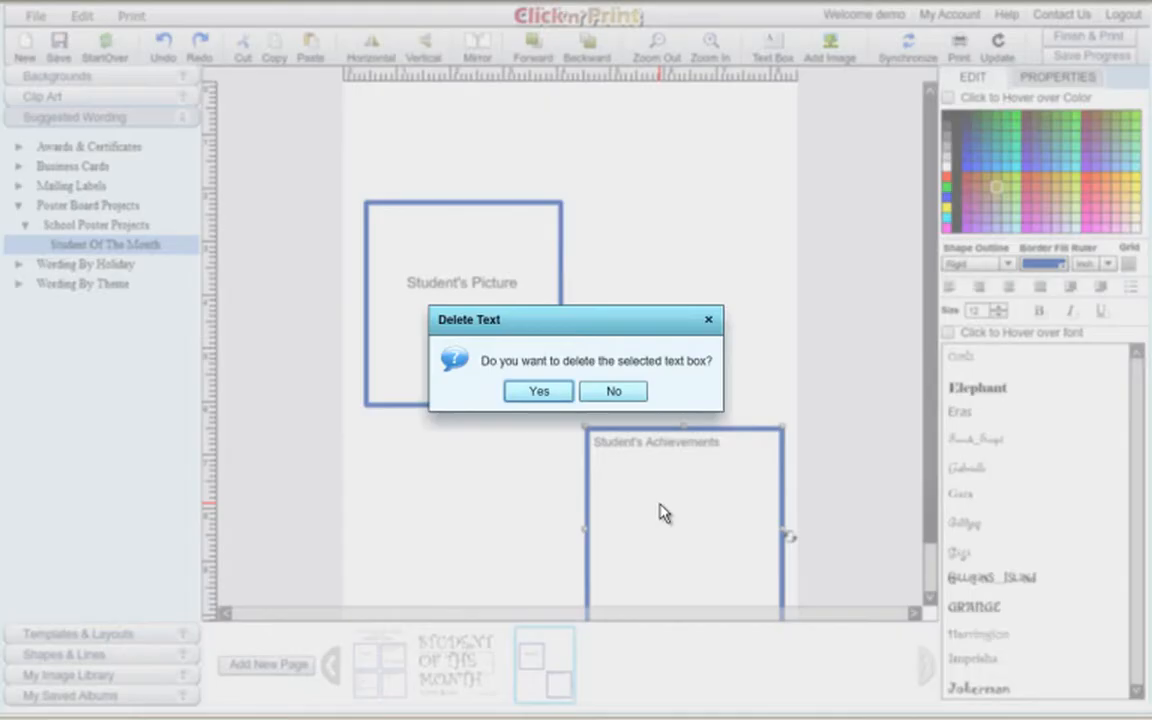
Confirm removing Achievements, then move and stretch the Student's Picture box toward the centre.
{"action": "left_click", "coordinate": [540, 392]}
{"action": "left_click_drag", "start_coordinate": [506, 347], "coordinate": [482, 230]}
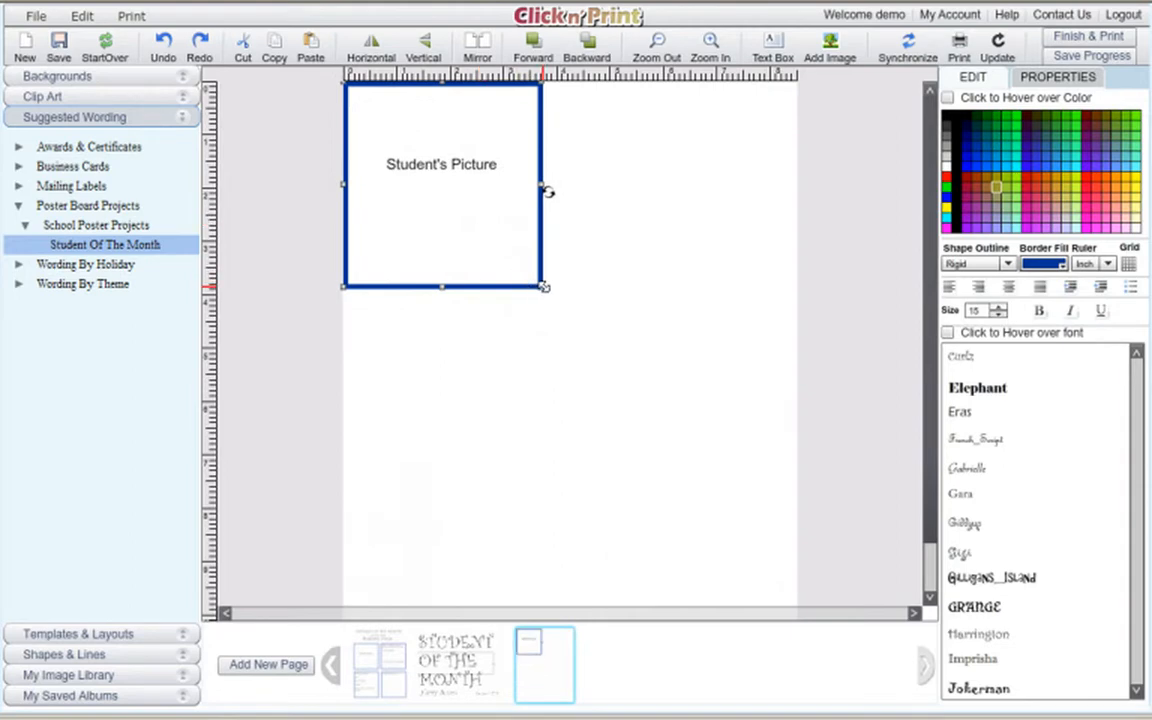
{"action": "left_click_drag", "start_coordinate": [543, 286], "coordinate": [560, 400]}
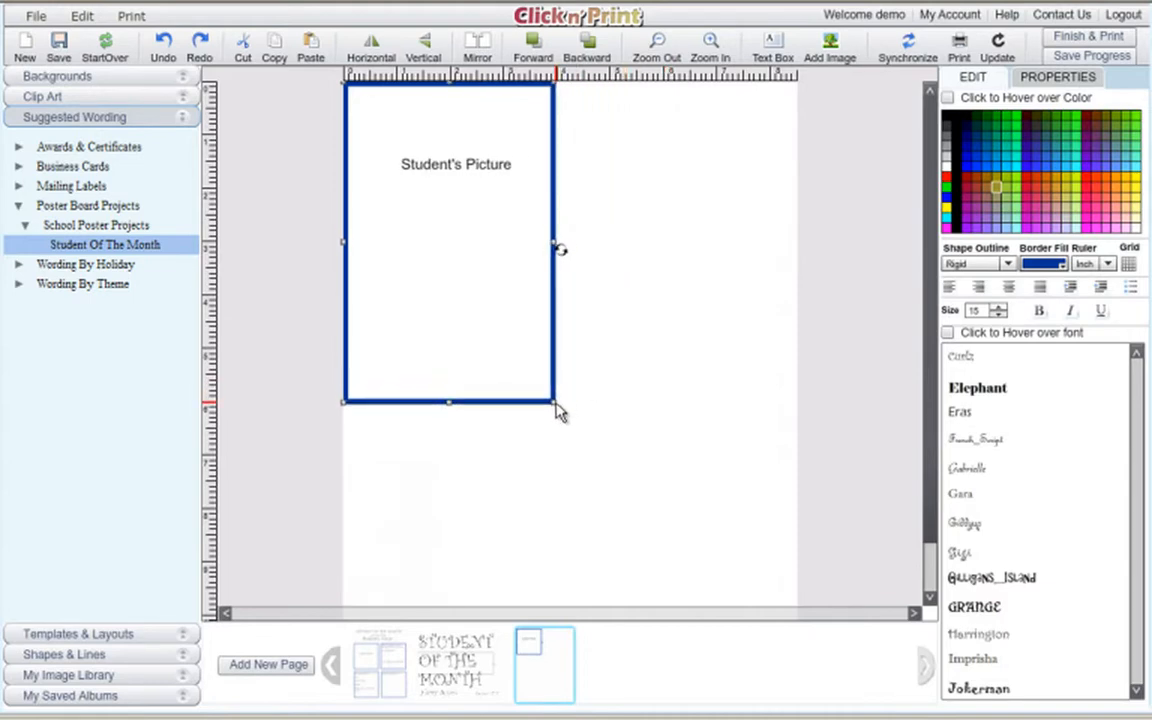
{"action": "left_click_drag", "start_coordinate": [494, 257], "coordinate": [612, 339]}
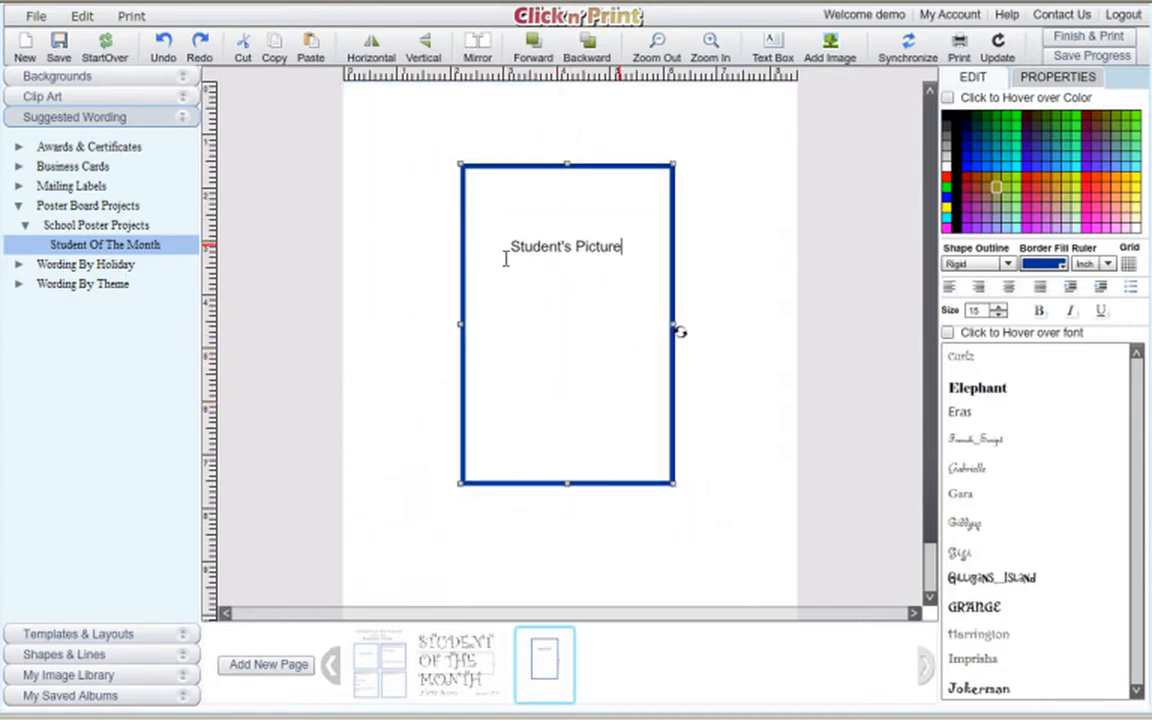
Erase the Student's Picture placeholder text and make the empty frame slightly shorter.
{"action": "key", "text": "ctrl+a"}
{"action": "key", "text": "Delete"}
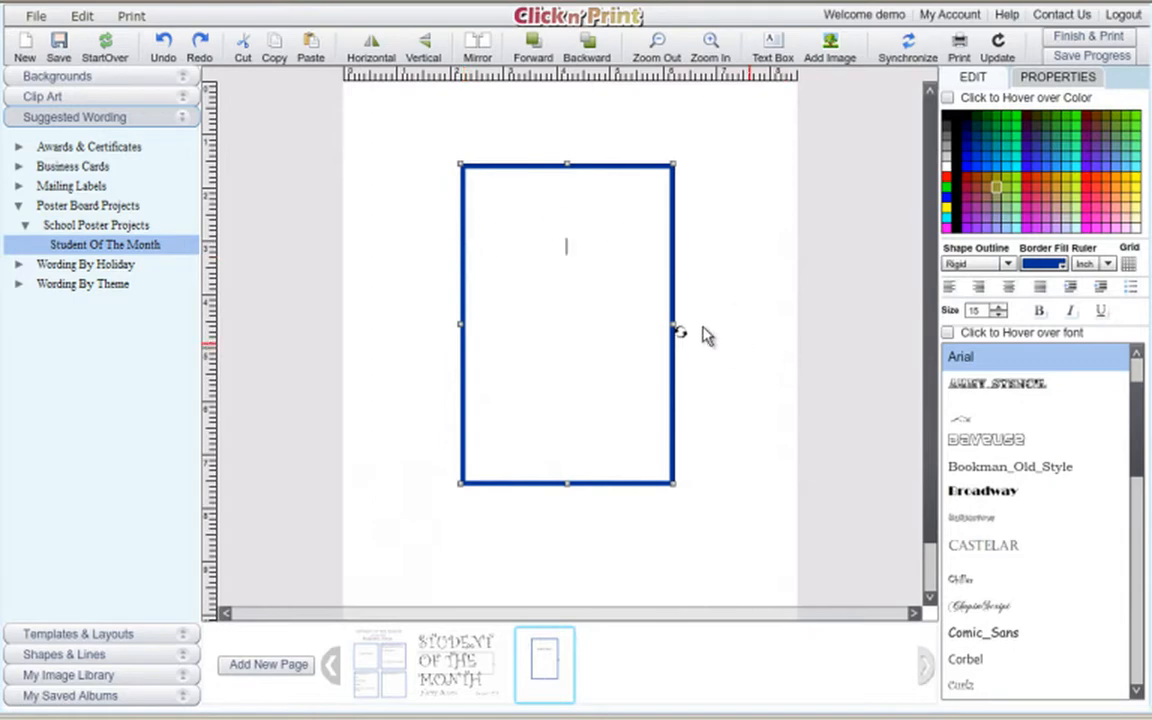
{"action": "left_click", "coordinate": [714, 244]}
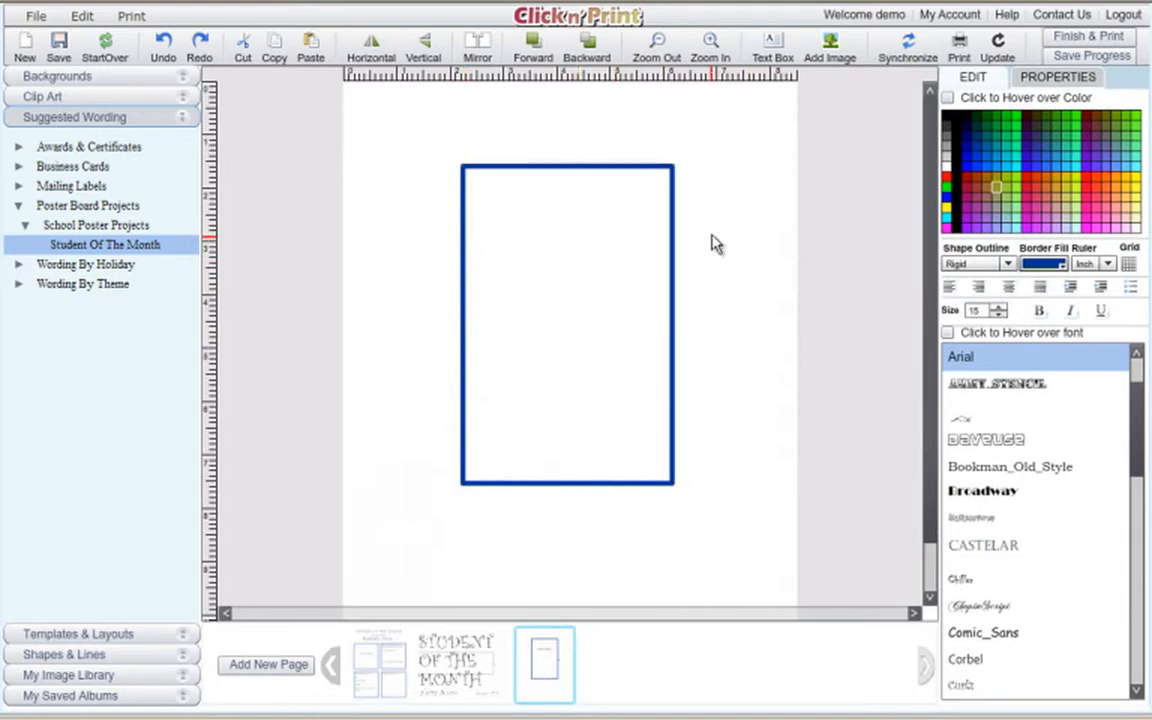
{"action": "left_click", "coordinate": [592, 432]}
{"action": "left_click_drag", "start_coordinate": [567, 482], "coordinate": [567, 478]}
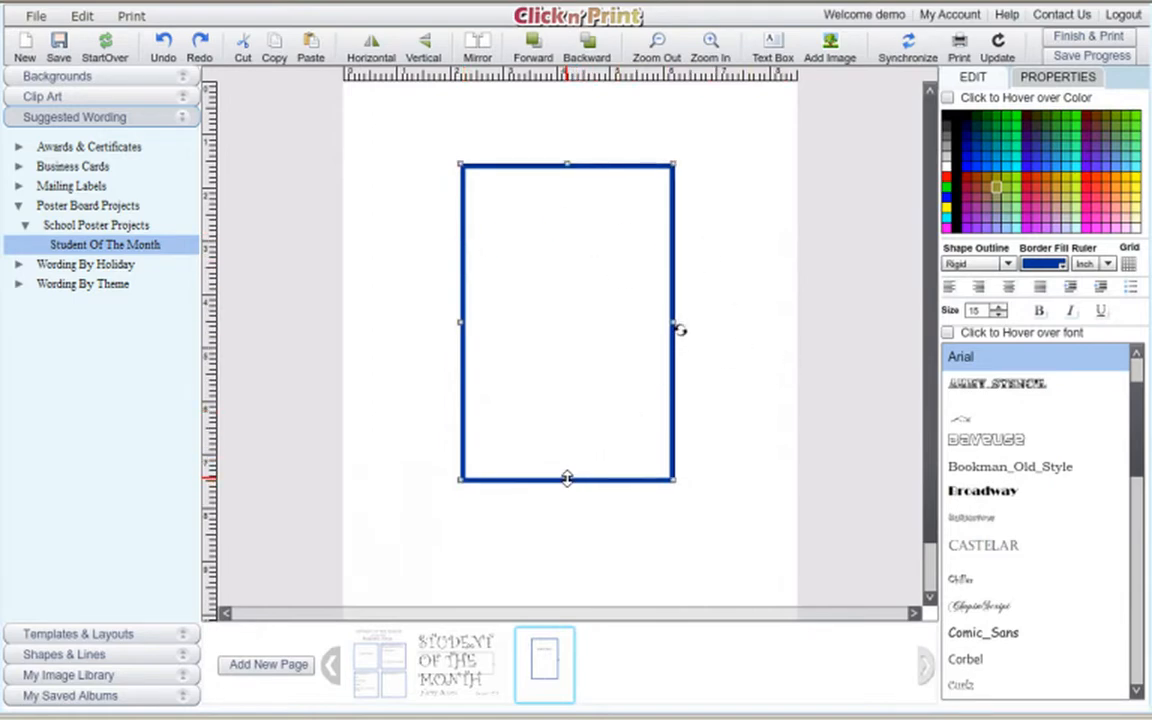
{"action": "left_click", "coordinate": [690, 110]}
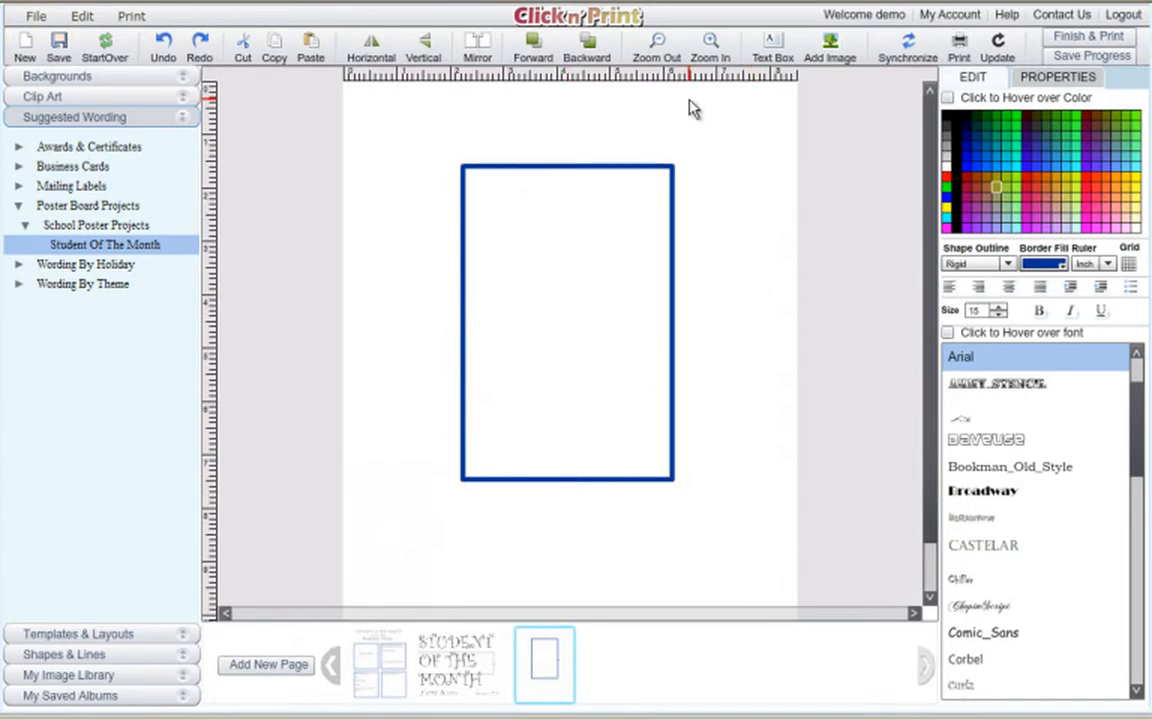
Add the student's photo and position it inside the blue frame.
{"action": "left_click", "coordinate": [829, 47]}
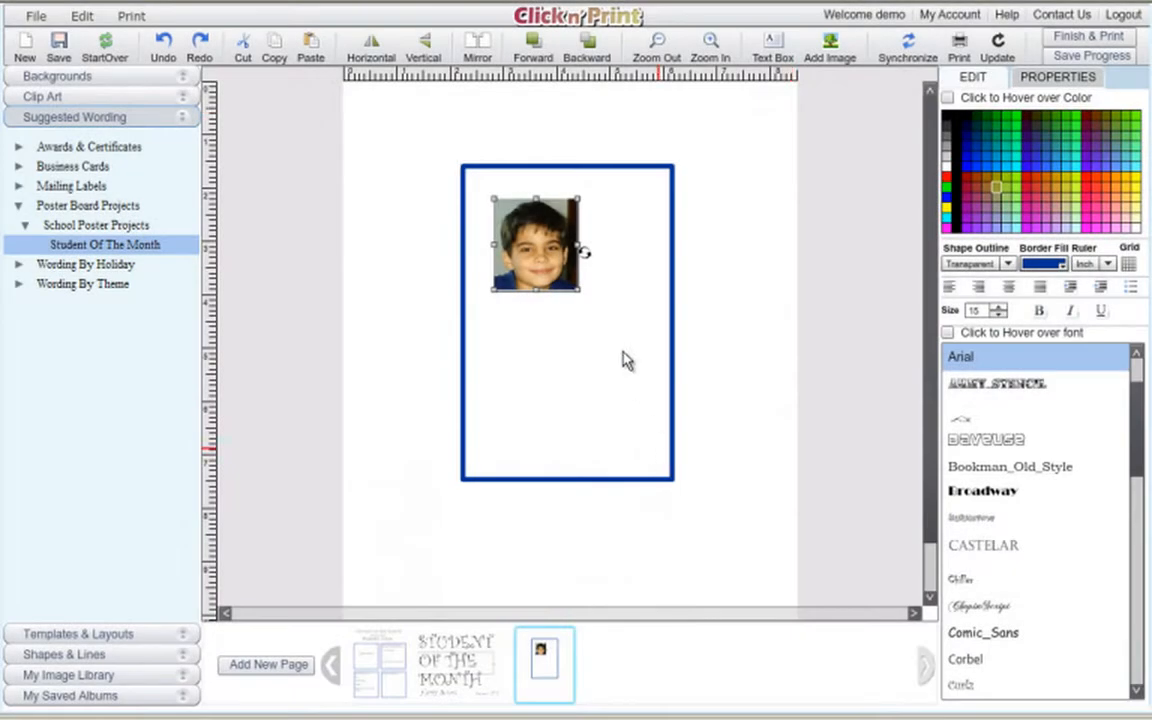
{"action": "left_click_drag", "start_coordinate": [560, 268], "coordinate": [669, 404]}
{"action": "left_click_drag", "start_coordinate": [580, 340], "coordinate": [575, 308]}
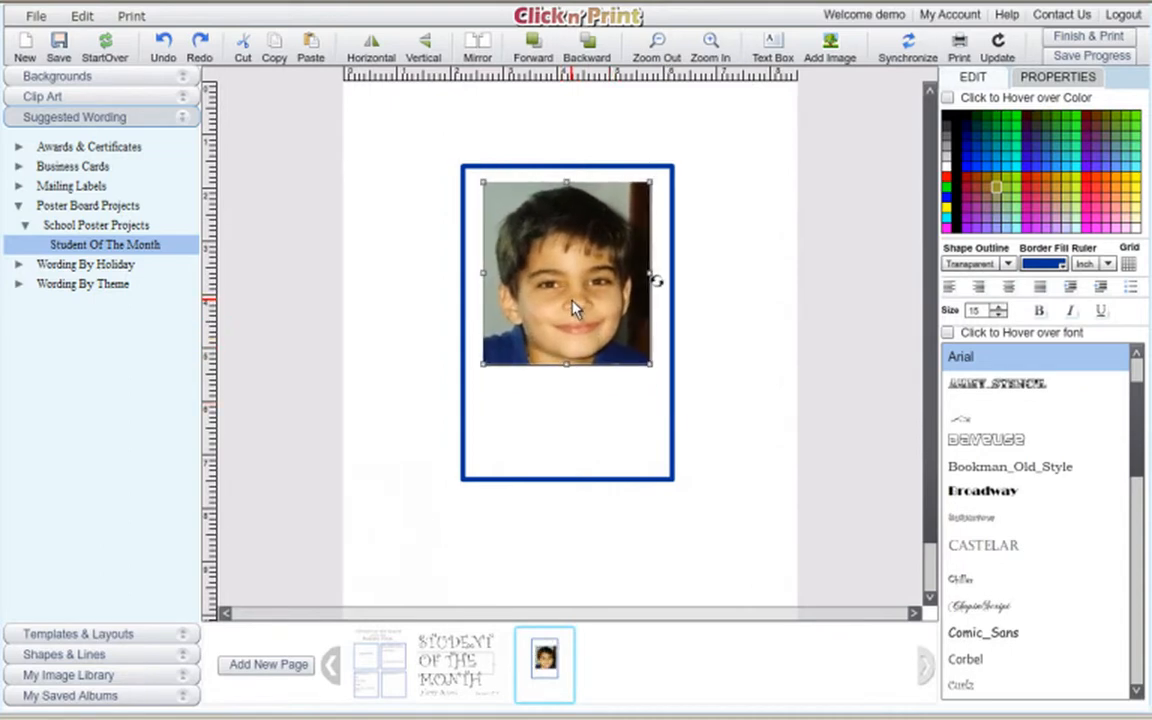
Resize the blue frame around the photo, making it taller and wider.
{"action": "left_click", "coordinate": [569, 478]}
{"action": "left_click_drag", "start_coordinate": [569, 483], "coordinate": [567, 386]}
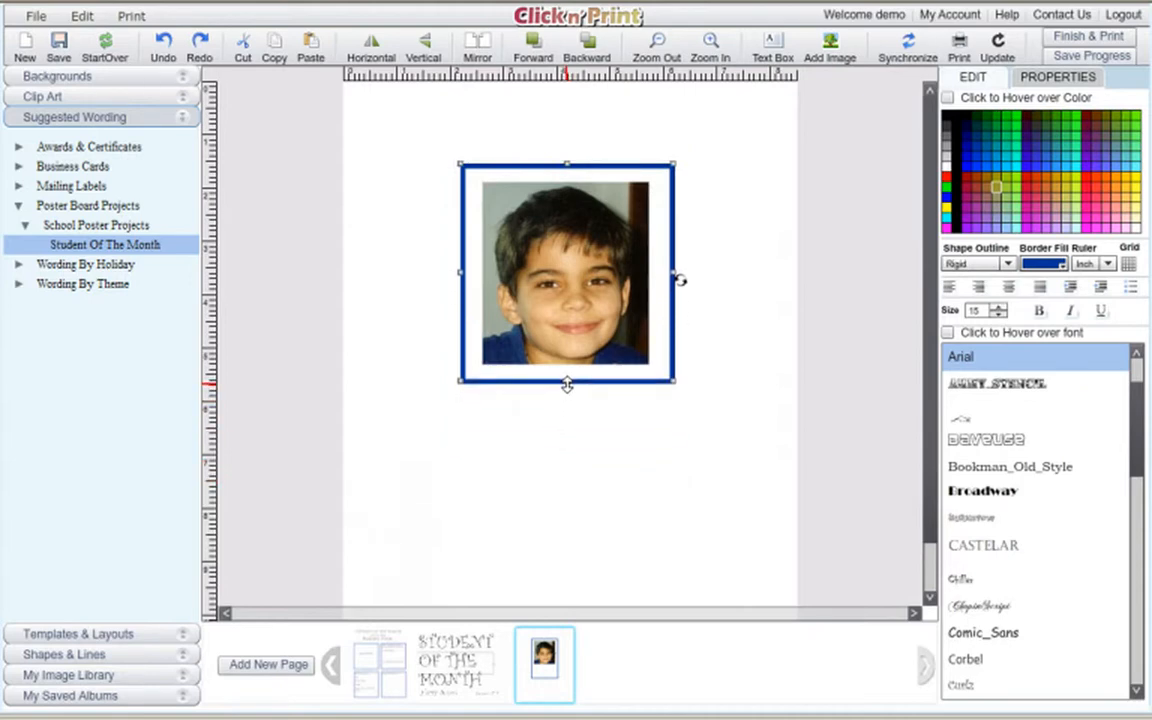
{"action": "left_click", "coordinate": [573, 338]}
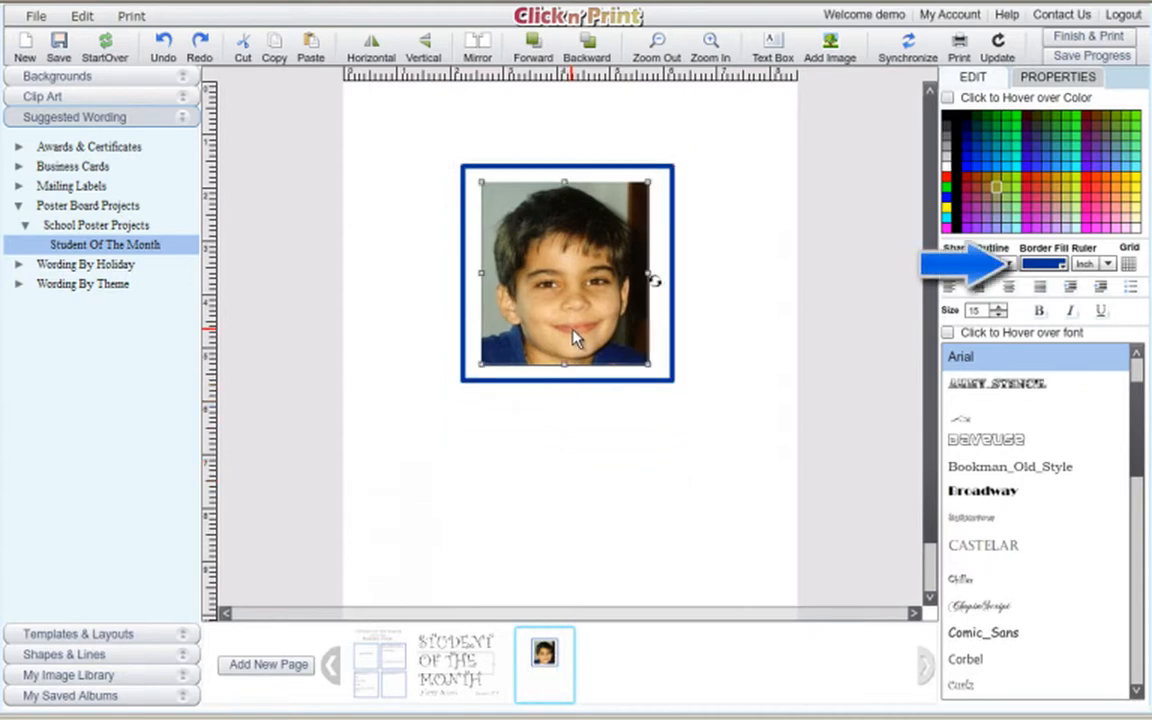
{"action": "left_click", "coordinate": [567, 386]}
{"action": "left_click_drag", "start_coordinate": [567, 386], "coordinate": [568, 452]}
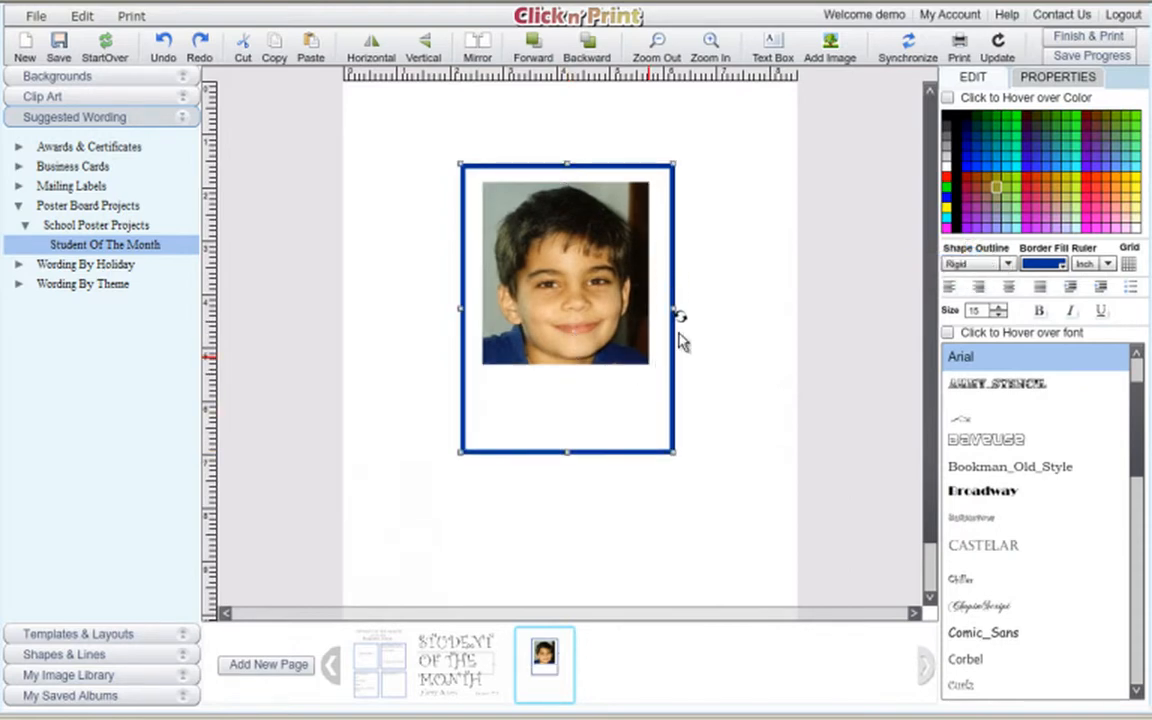
{"action": "left_click_drag", "start_coordinate": [675, 312], "coordinate": [740, 310]}
Enlarge the photo to fill the frame and shift both slightly left.
{"action": "left_click", "coordinate": [588, 342]}
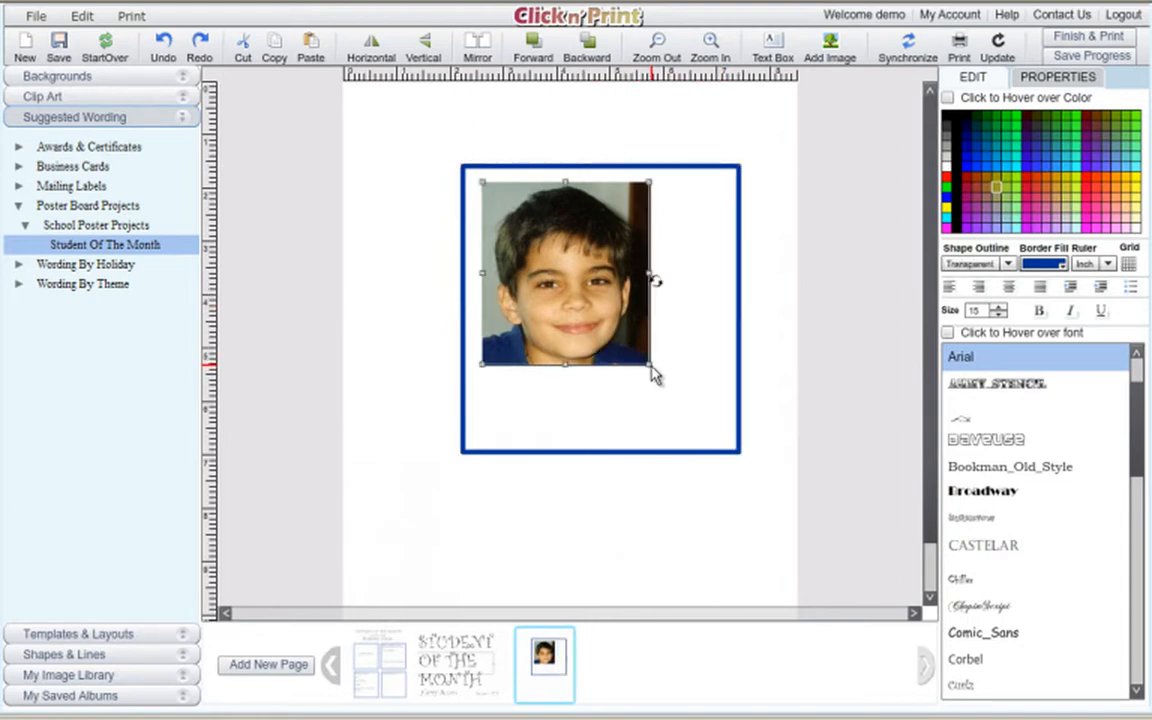
{"action": "left_click_drag", "start_coordinate": [651, 366], "coordinate": [744, 445]}
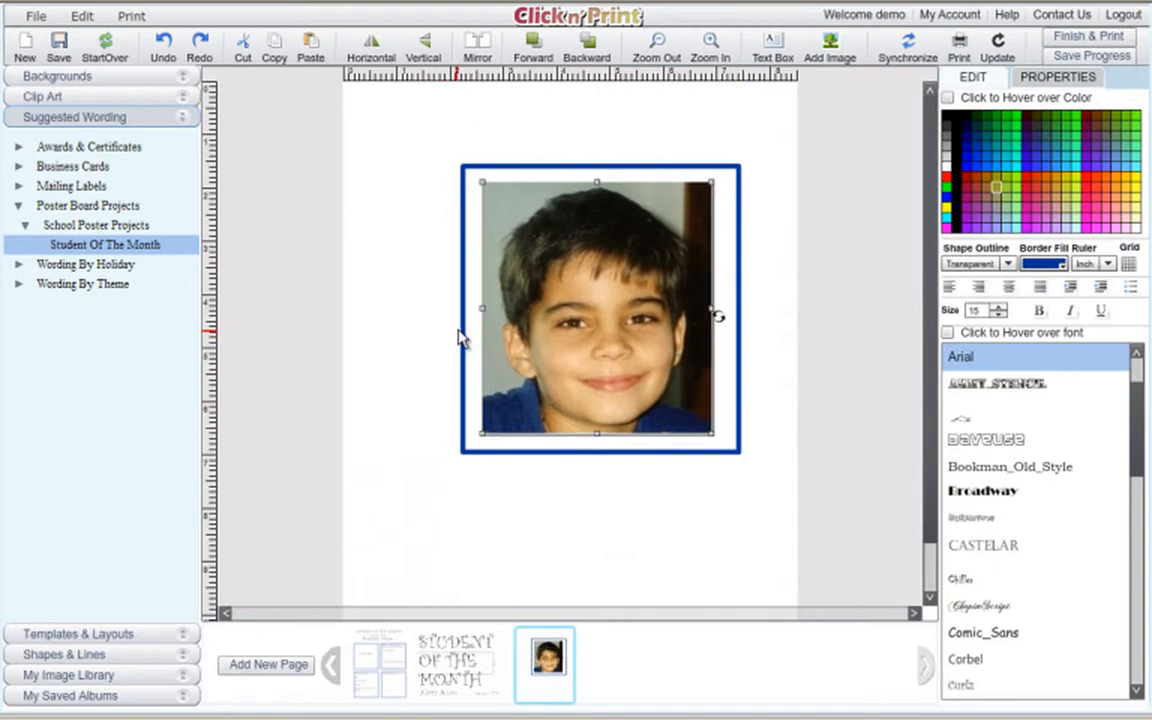
{"action": "left_click_drag", "start_coordinate": [465, 340], "coordinate": [445, 340]}
{"action": "left_click_drag", "start_coordinate": [498, 291], "coordinate": [487, 291]}
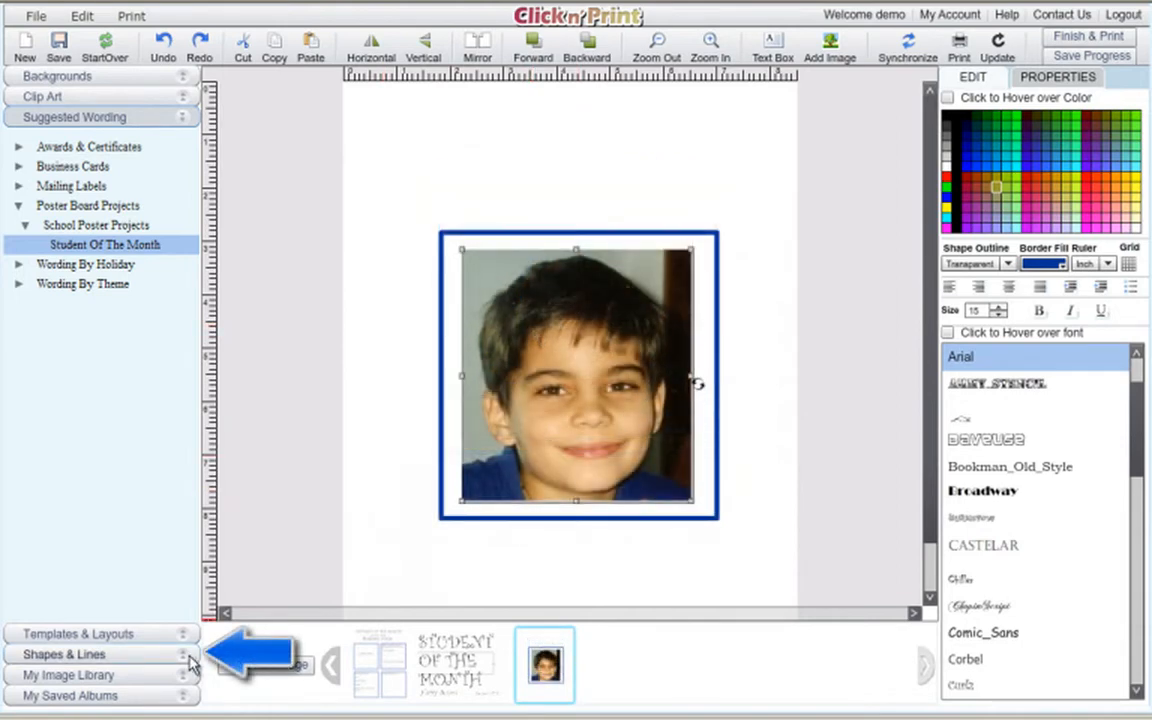
Add a five-pointed star from Shapes & Lines above the photo frame.
{"action": "left_click", "coordinate": [189, 656]}
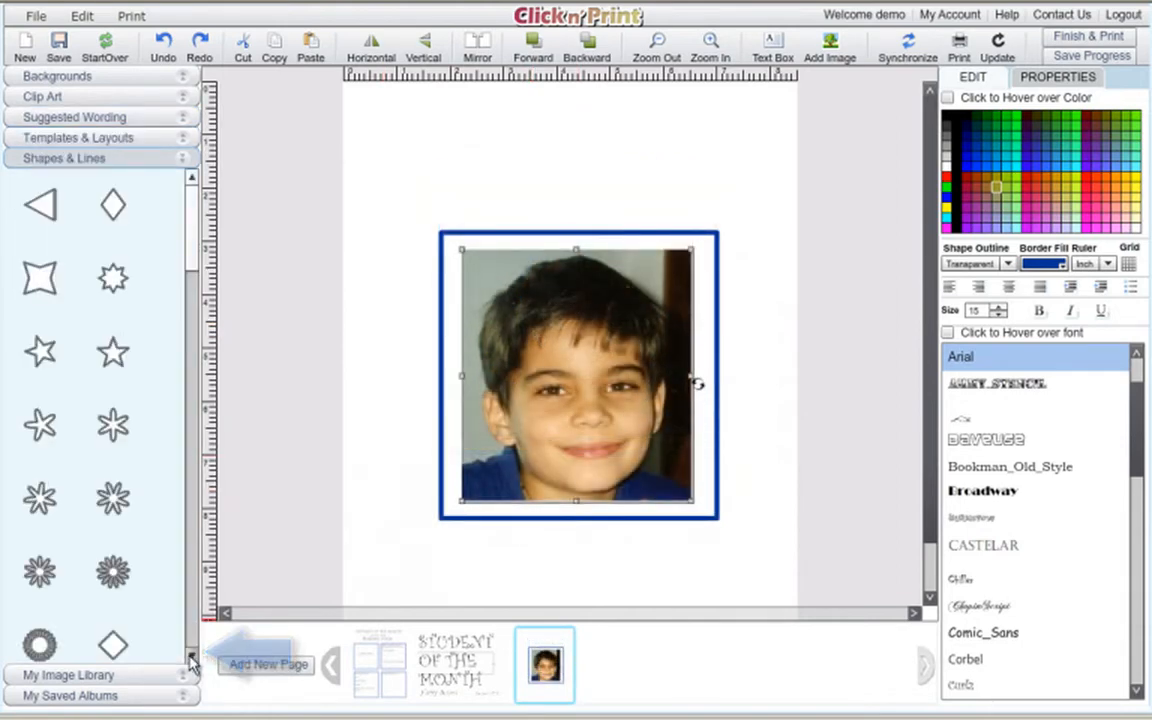
{"action": "left_click", "coordinate": [115, 363]}
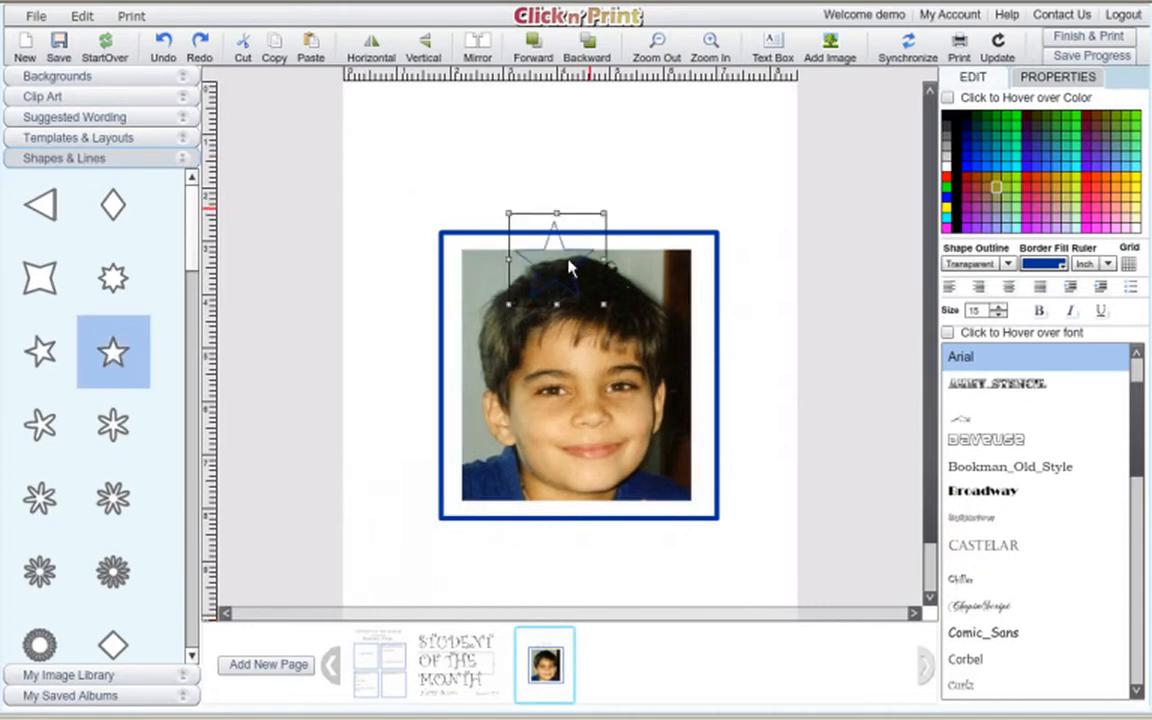
{"action": "left_click_drag", "start_coordinate": [565, 274], "coordinate": [441, 185]}
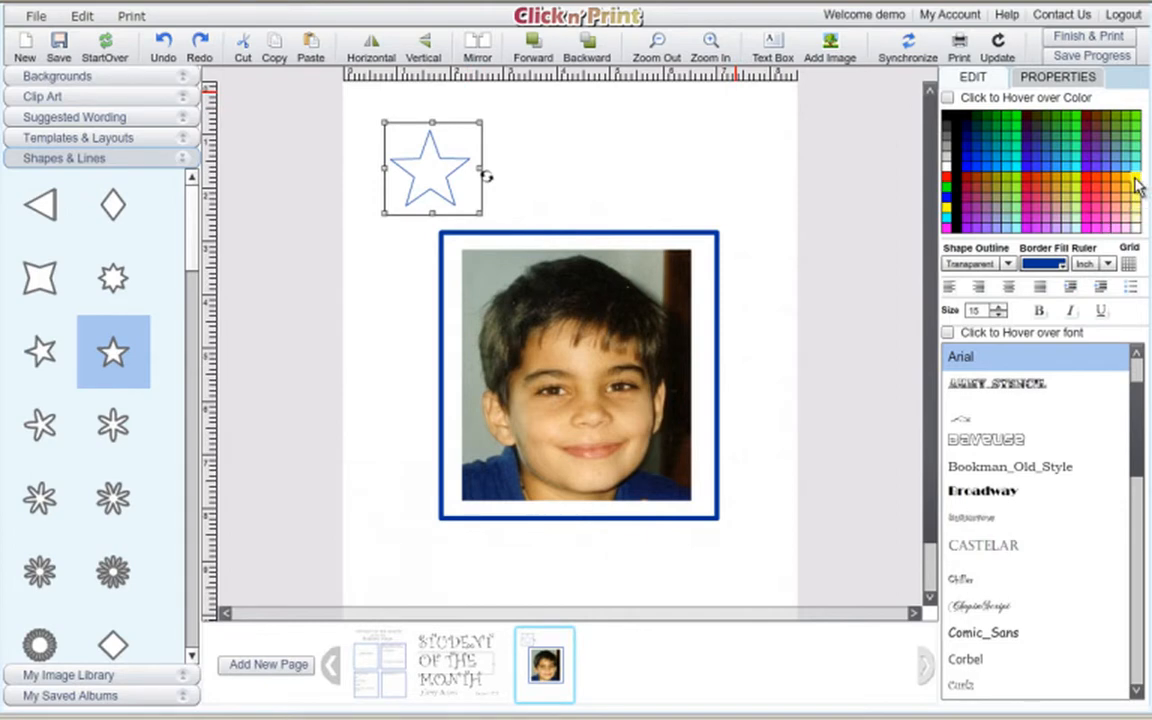
Give the star a Rigid outline in yellow FFFF00.
{"action": "left_click", "coordinate": [1008, 263]}
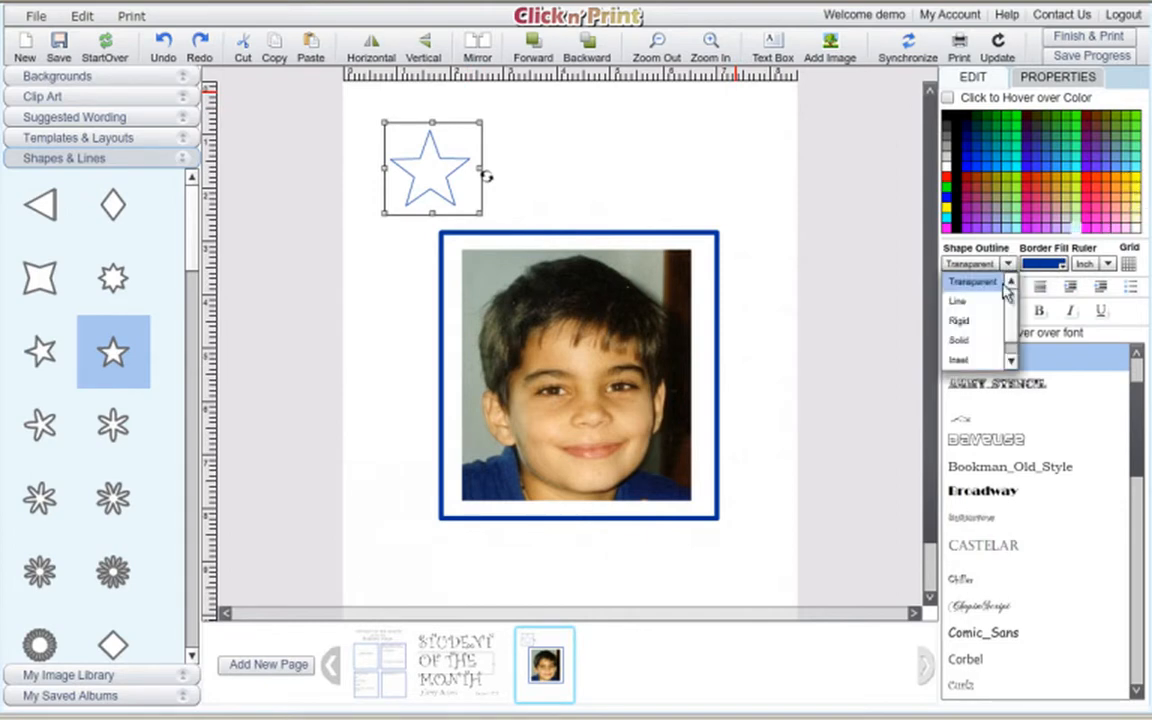
{"action": "left_click", "coordinate": [986, 338]}
{"action": "left_click", "coordinate": [1008, 263]}
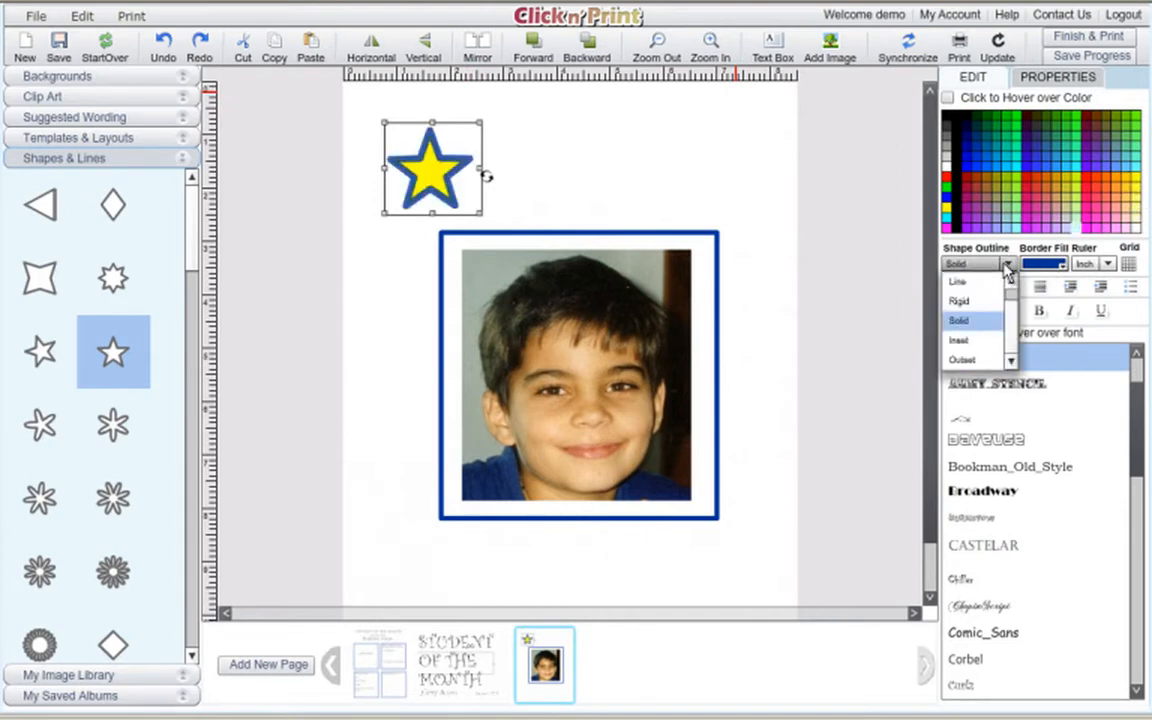
{"action": "left_click", "coordinate": [995, 298]}
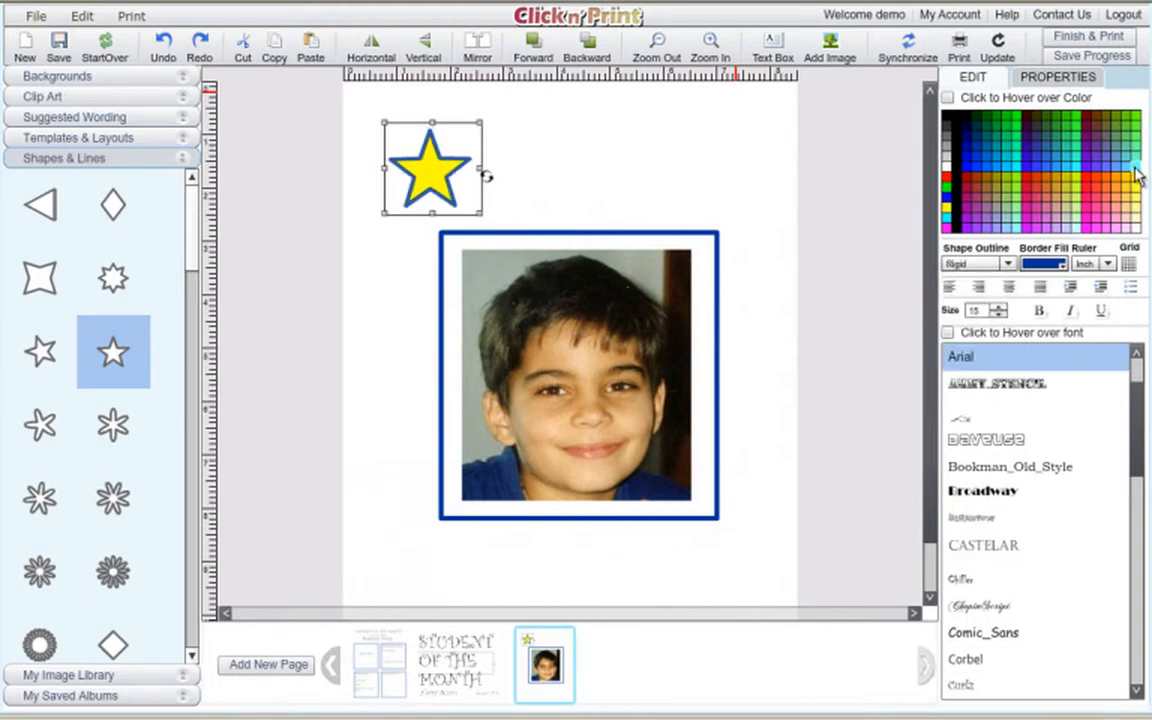
{"action": "left_click", "coordinate": [1059, 265]}
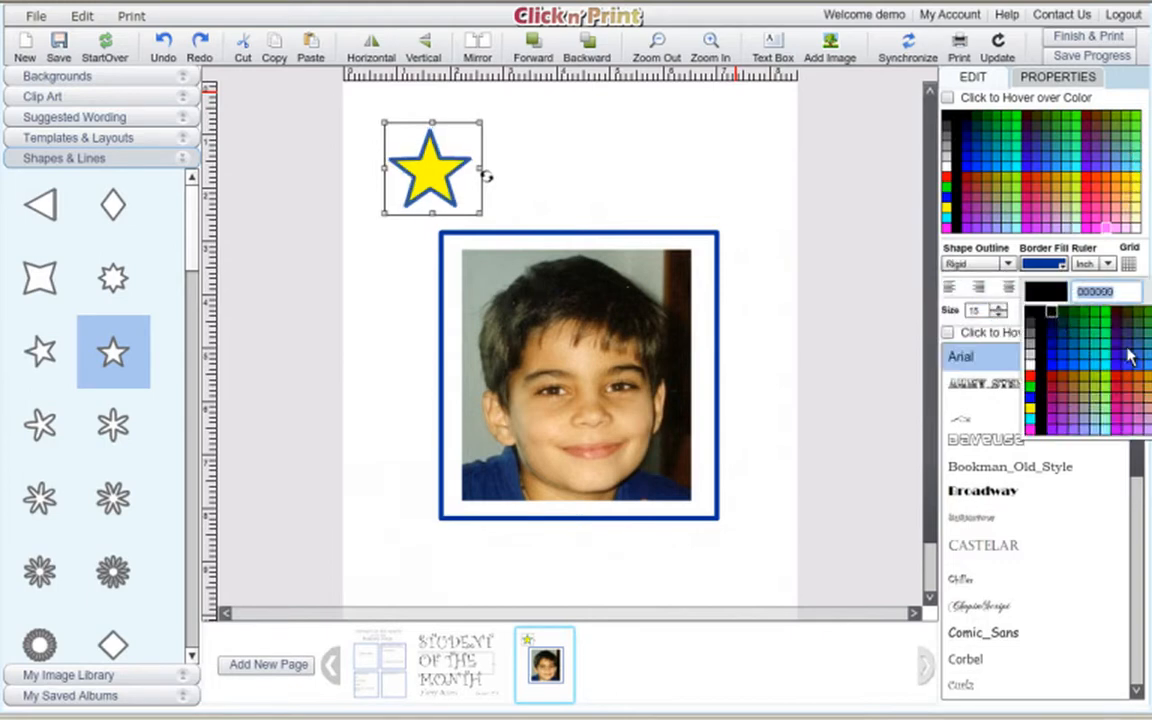
{"action": "key", "text": "Return"}
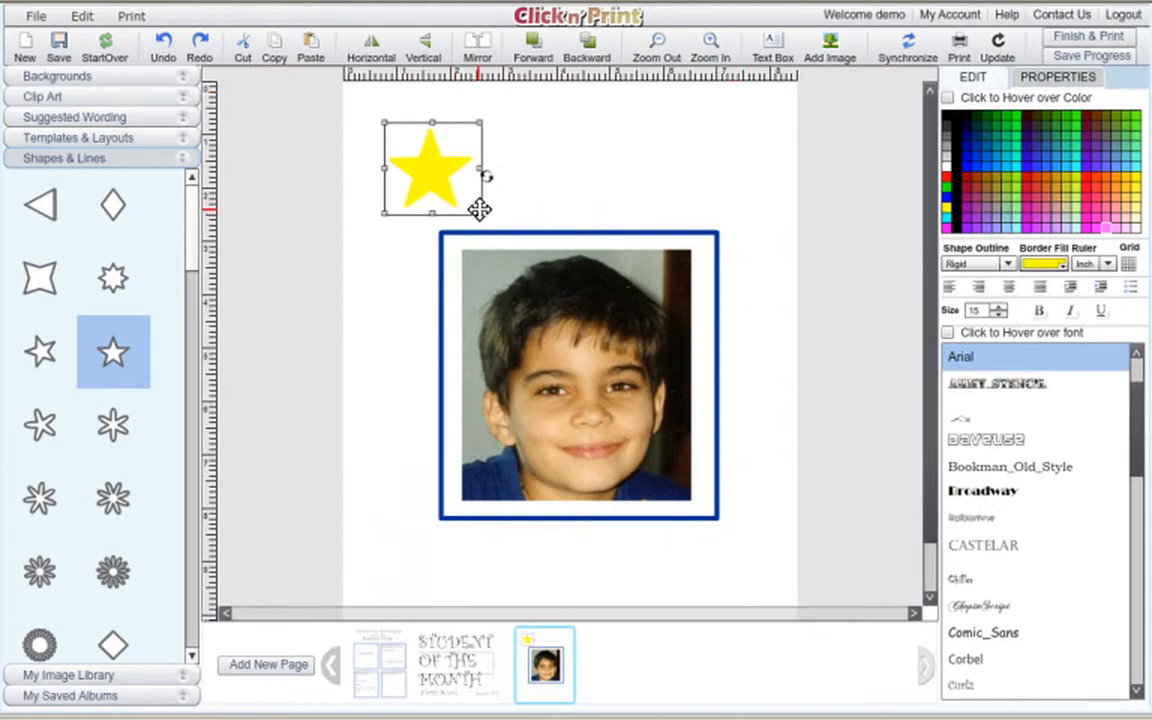
Shrink the star and paste a copy beside it.
{"action": "left_click_drag", "start_coordinate": [481, 210], "coordinate": [427, 175]}
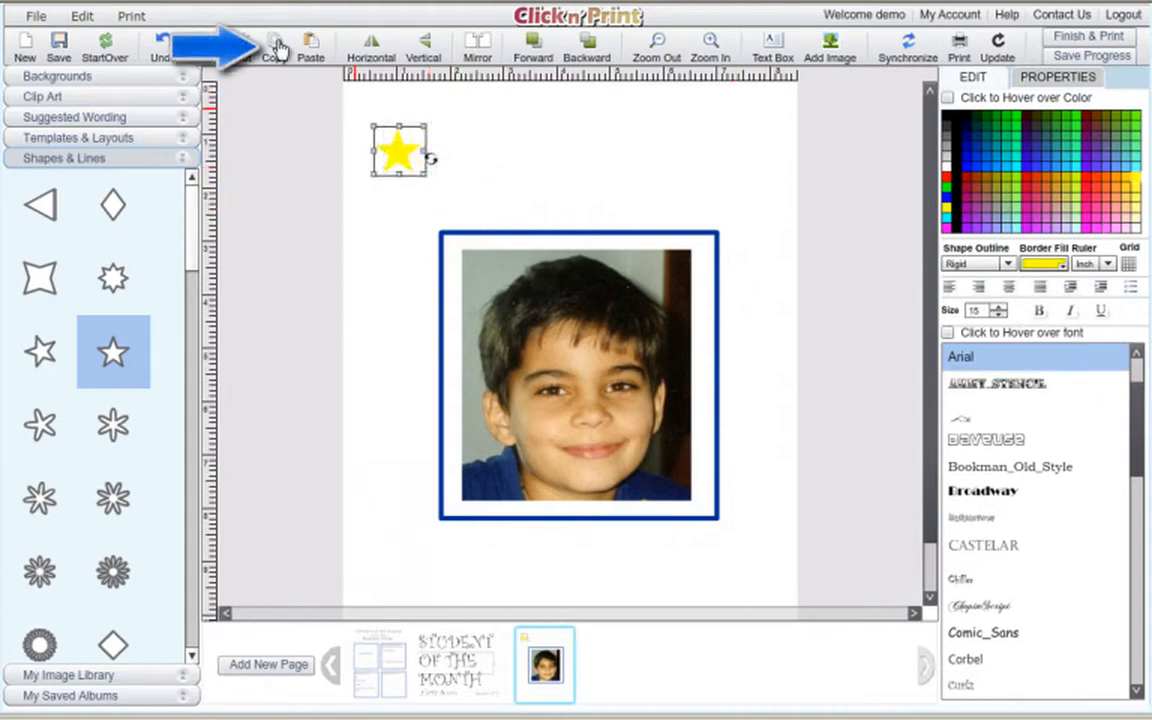
{"action": "left_click", "coordinate": [311, 45]}
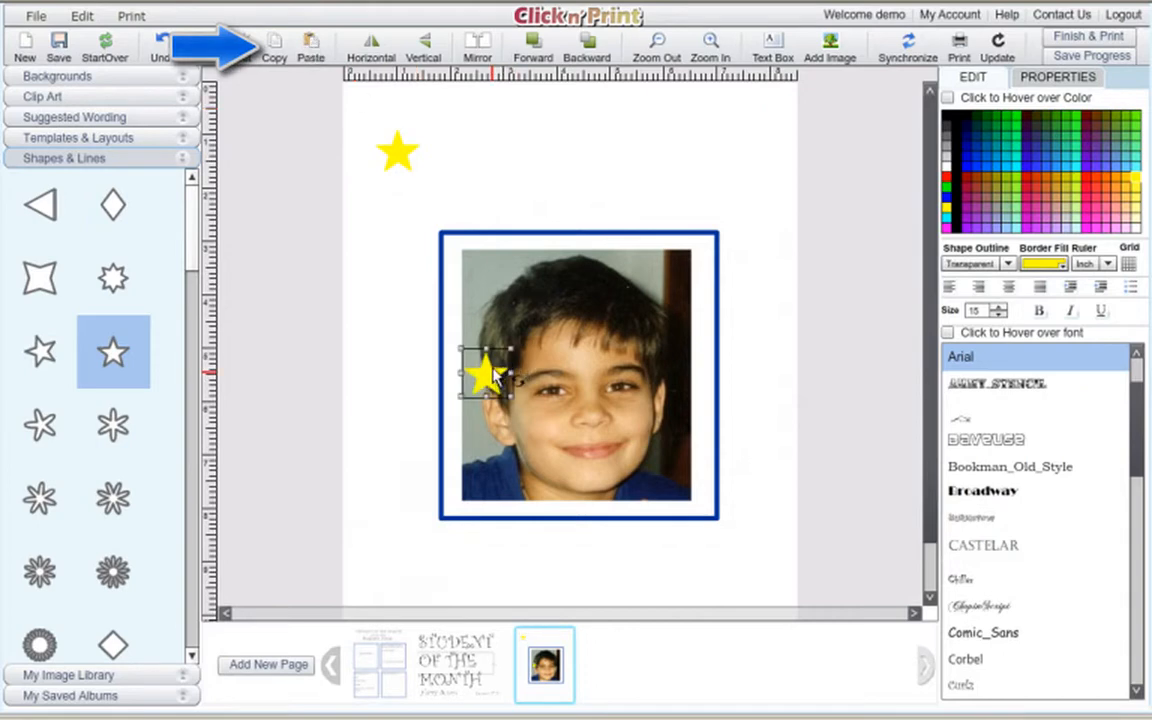
{"action": "left_click_drag", "start_coordinate": [483, 375], "coordinate": [468, 153]}
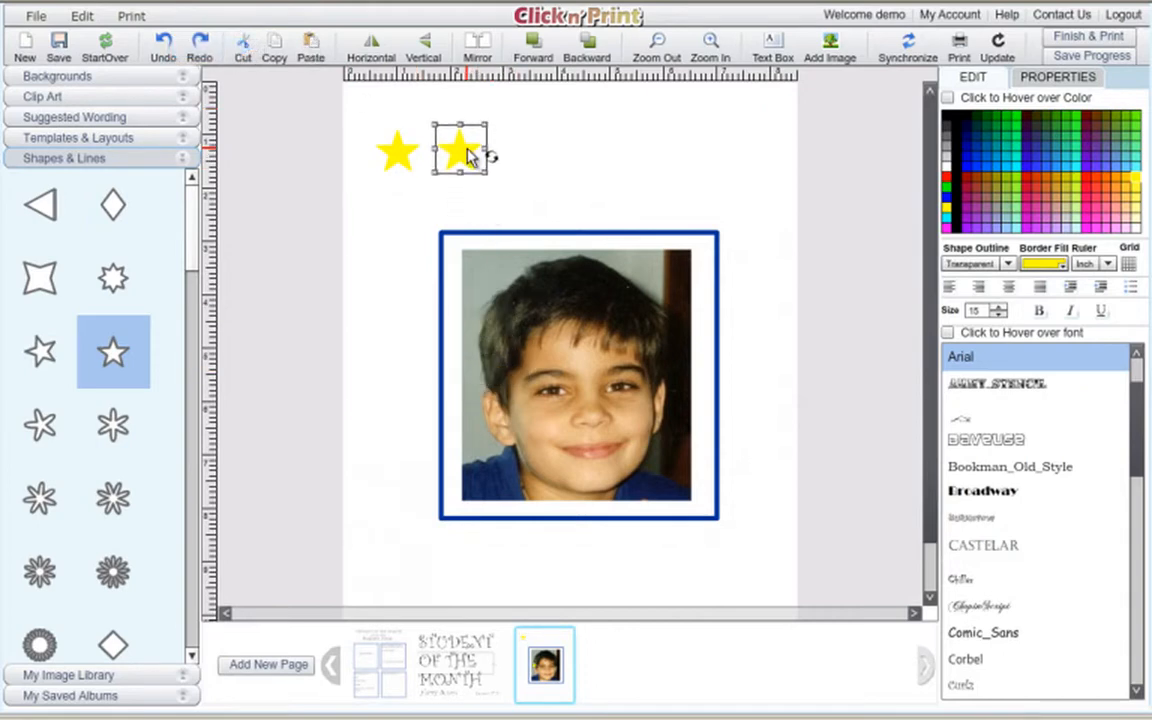
Paste more star copies and arrange them in a row above the frame.
{"action": "left_click", "coordinate": [310, 45]}
{"action": "left_click", "coordinate": [312, 45]}
{"action": "left_click", "coordinate": [312, 45]}
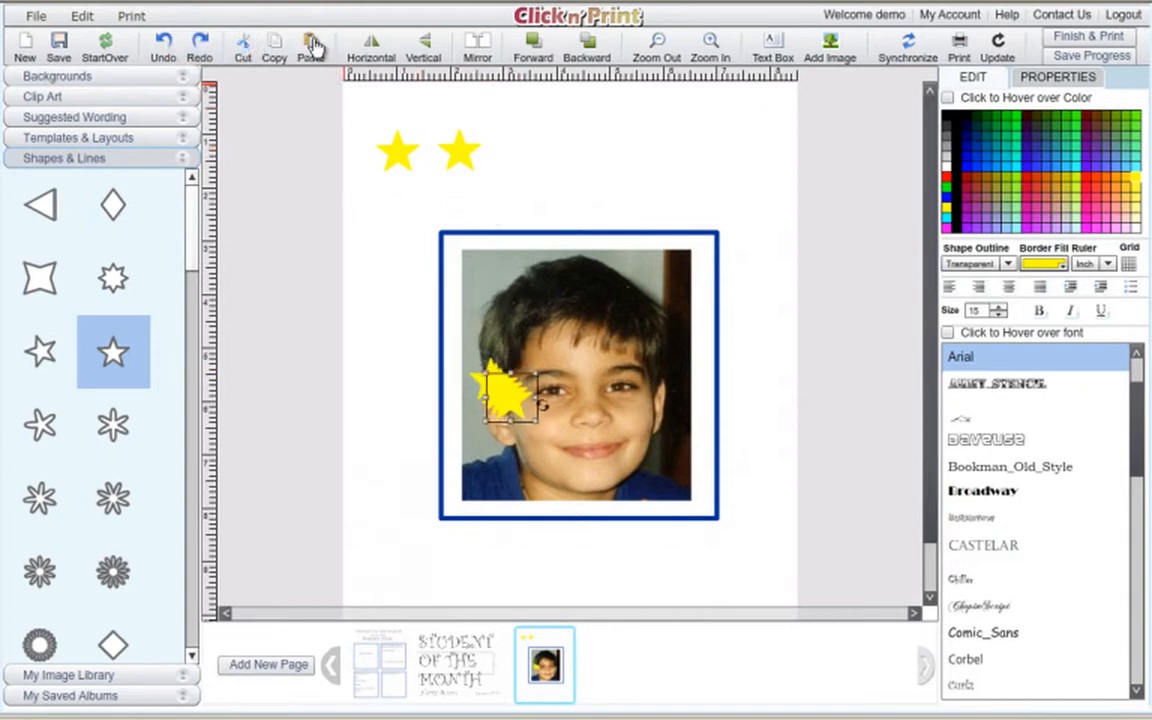
{"action": "left_click", "coordinate": [313, 46]}
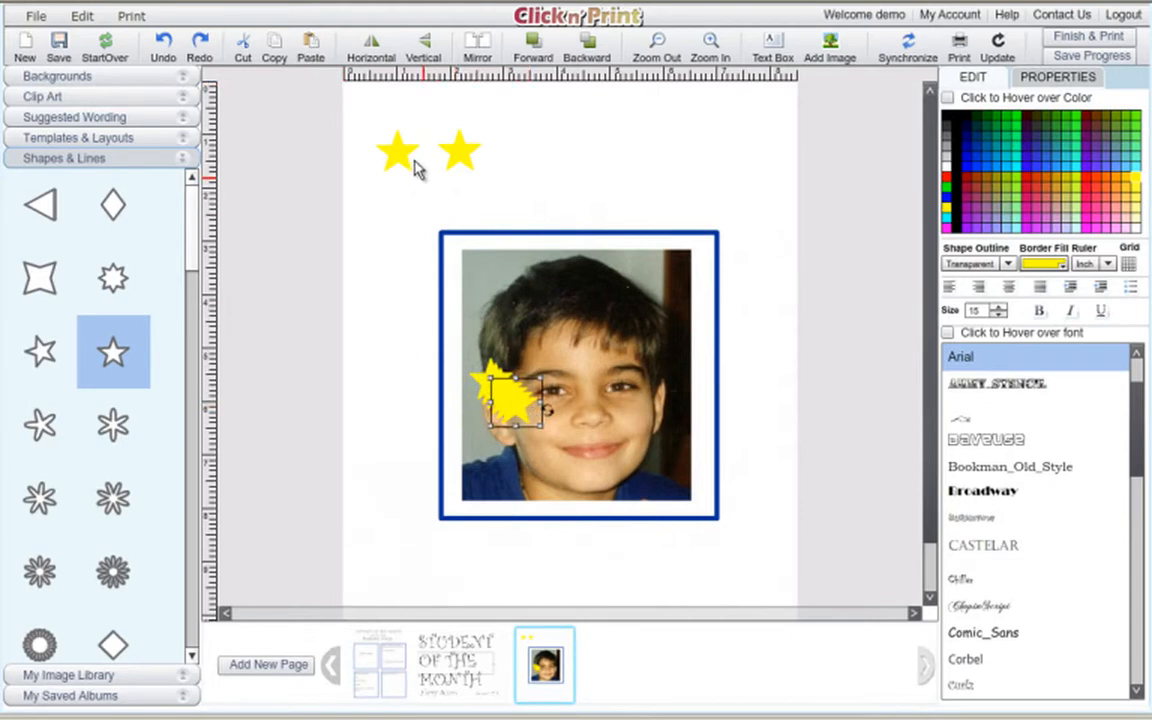
{"action": "left_click_drag", "start_coordinate": [404, 152], "coordinate": [424, 210]}
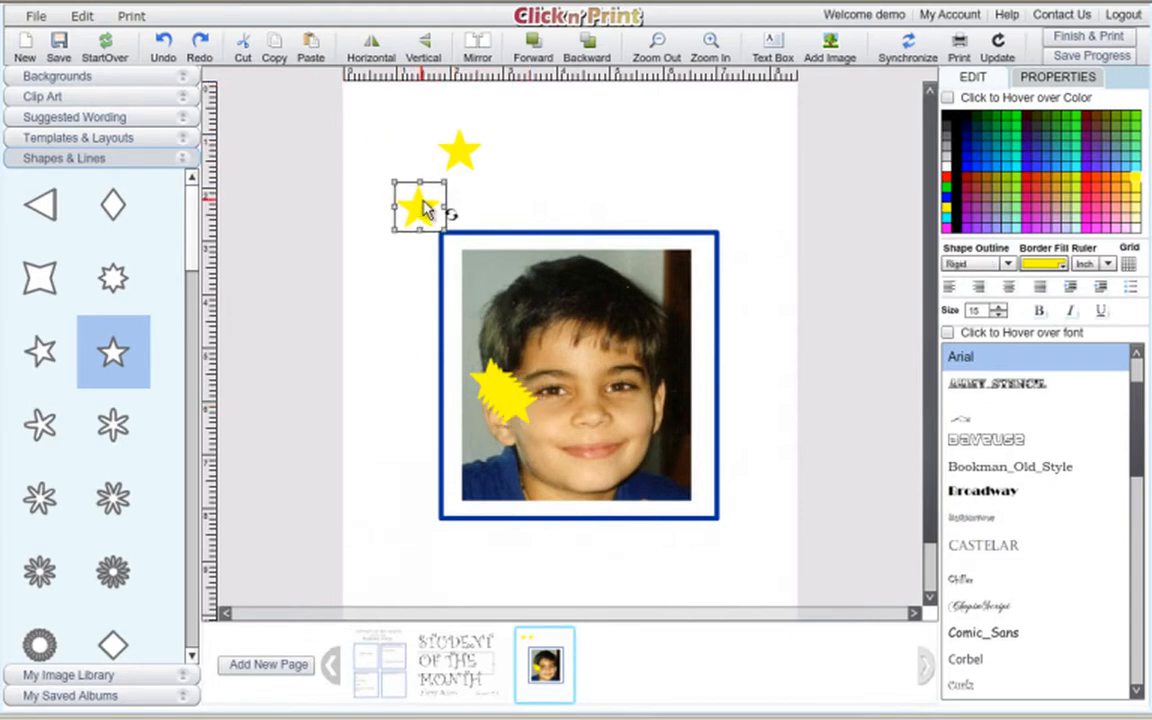
{"action": "left_click_drag", "start_coordinate": [463, 154], "coordinate": [493, 210]}
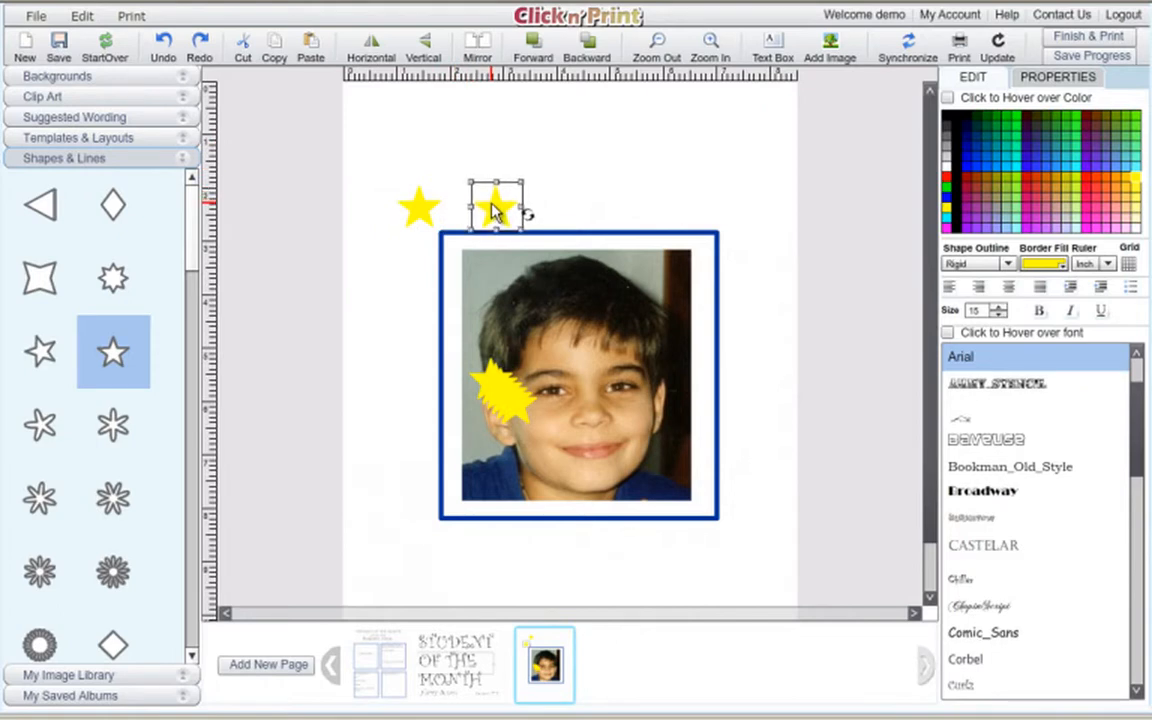
{"action": "left_click_drag", "start_coordinate": [516, 408], "coordinate": [574, 207]}
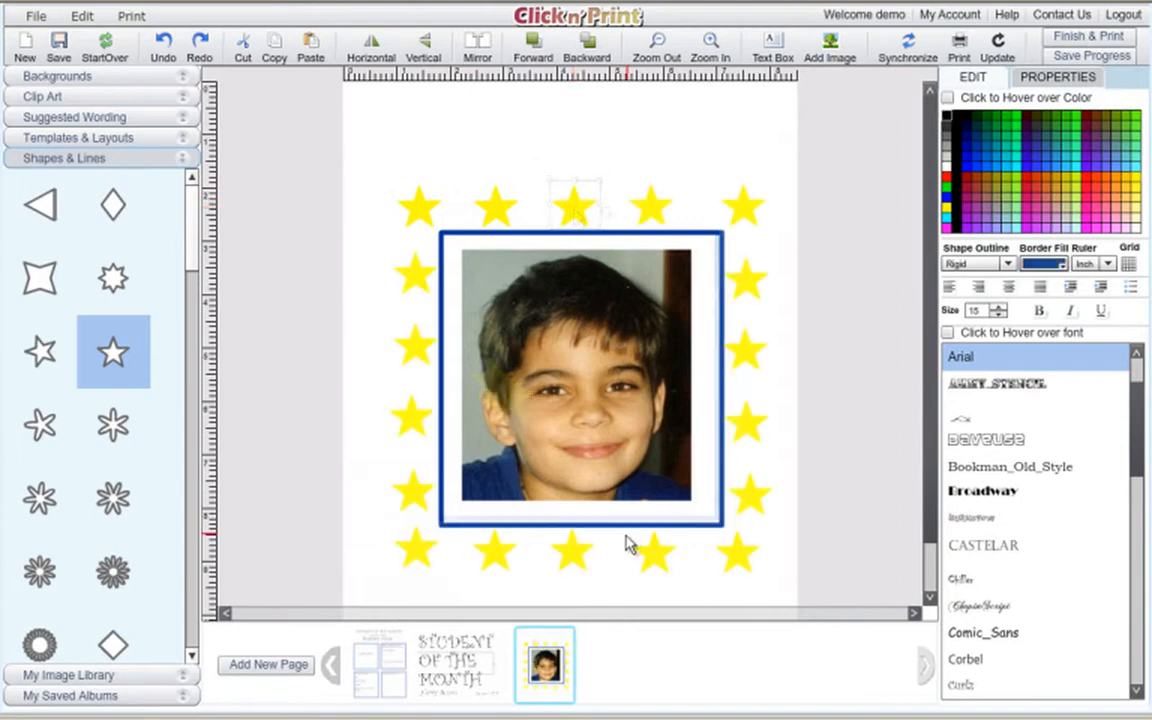
From the first page's worksheet layout, add a new fourth page.
{"action": "mouse_move", "coordinate": [378, 656]}
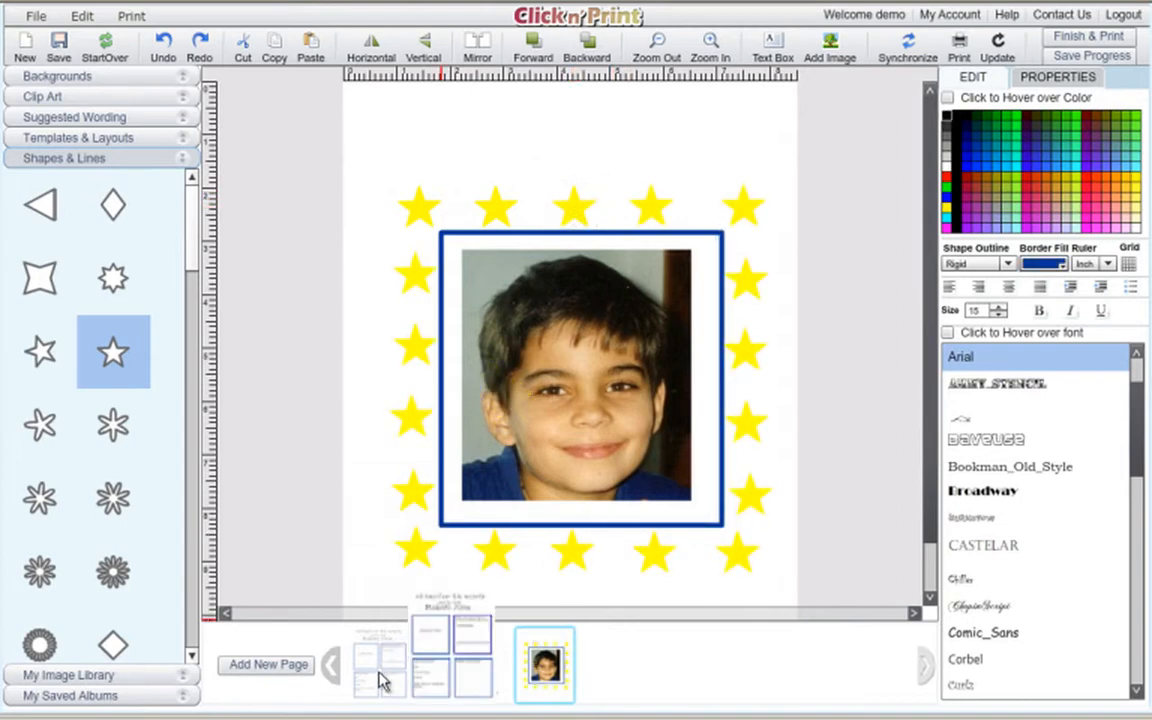
{"action": "left_click", "coordinate": [379, 680]}
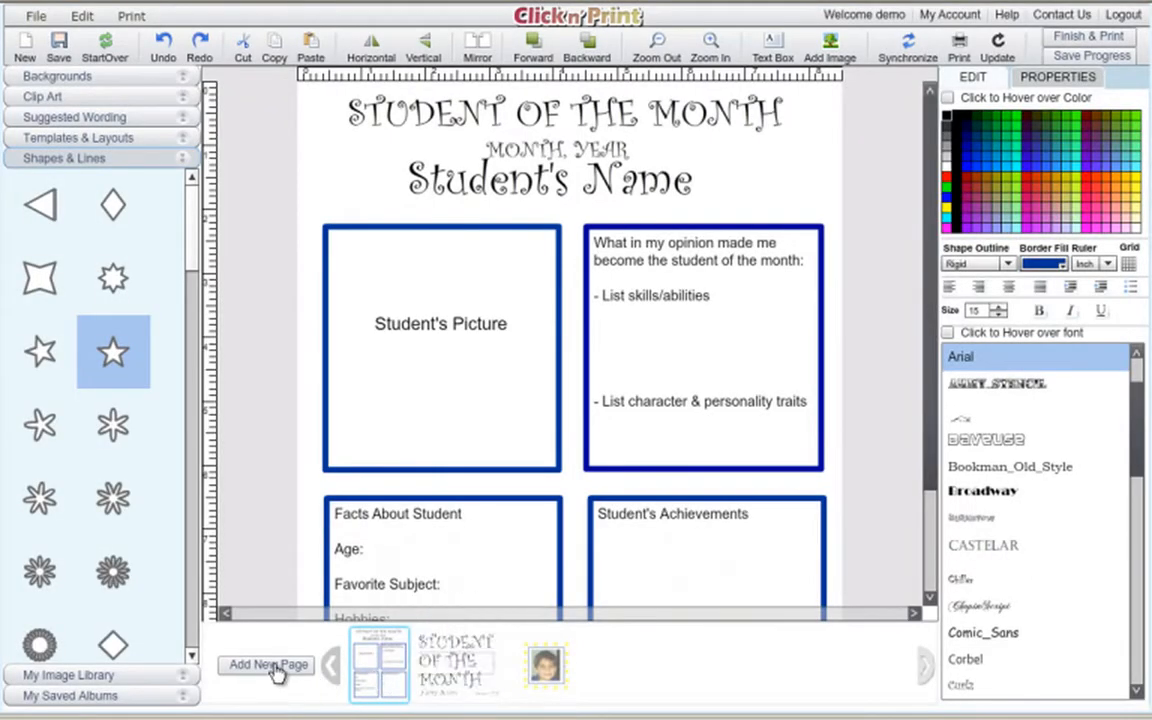
{"action": "left_click", "coordinate": [270, 665]}
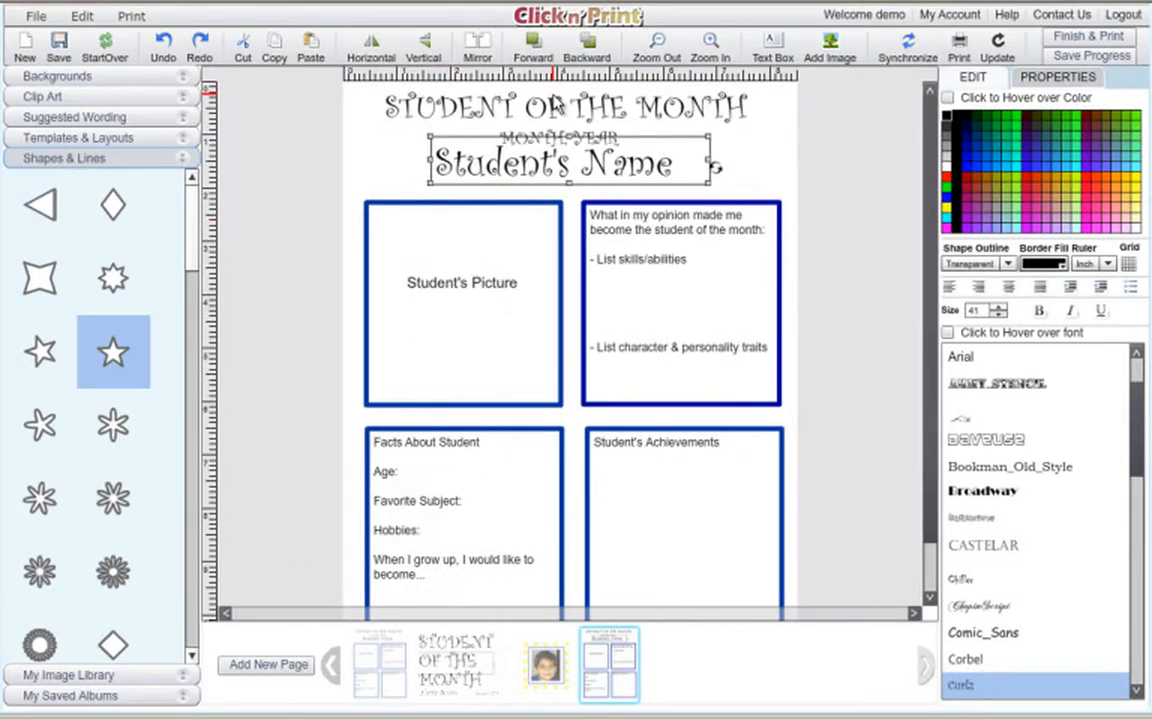
Delete the title, Student's Name and MONTH YEAR text from the fourth page.
{"action": "left_click", "coordinate": [650, 106]}
{"action": "key", "text": "Delete"}
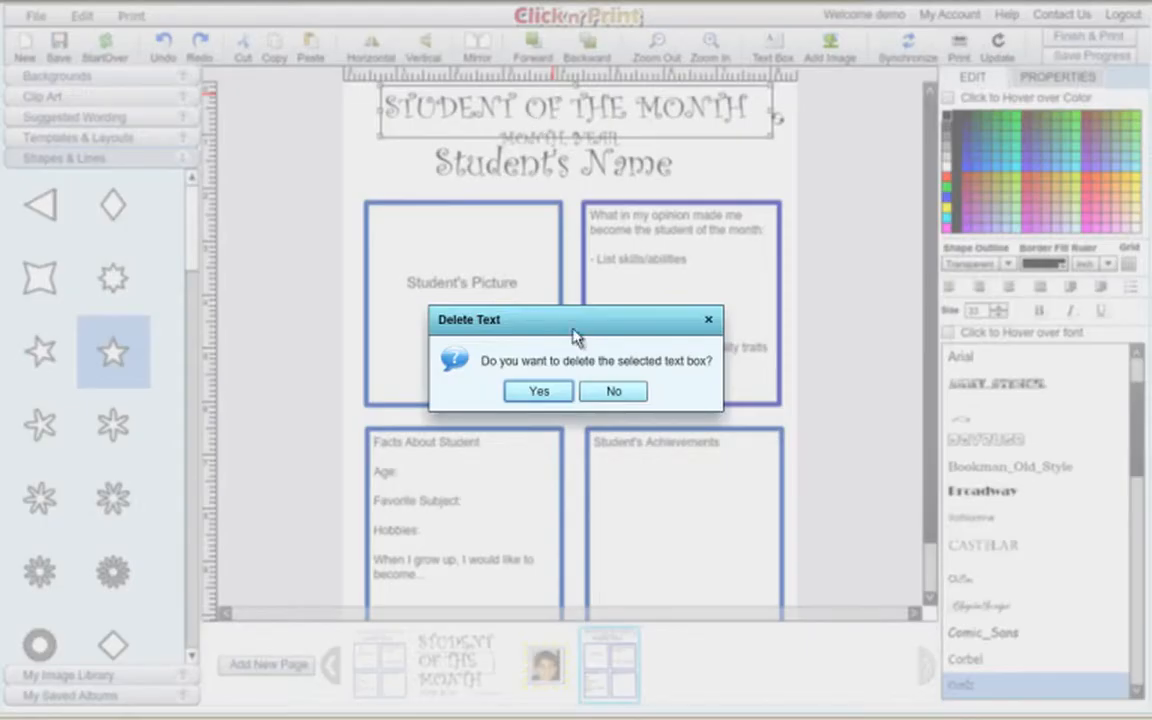
{"action": "left_click", "coordinate": [562, 389]}
{"action": "left_click", "coordinate": [556, 152]}
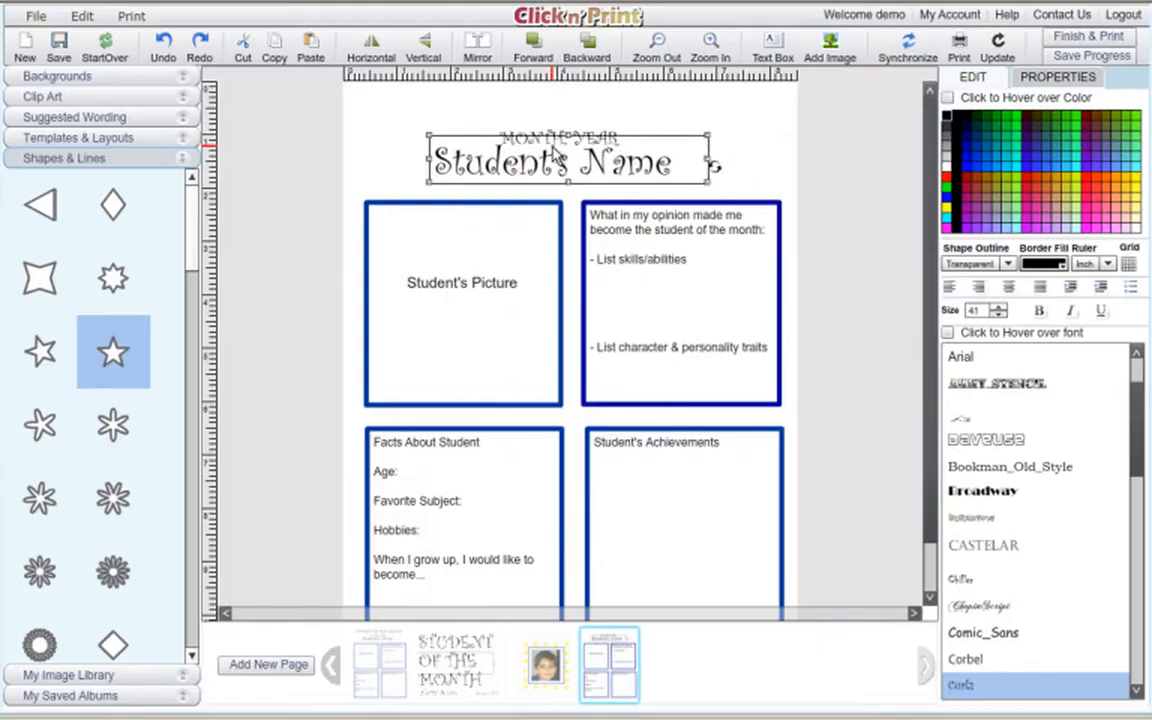
{"action": "key", "text": "Delete"}
{"action": "left_click", "coordinate": [525, 392]}
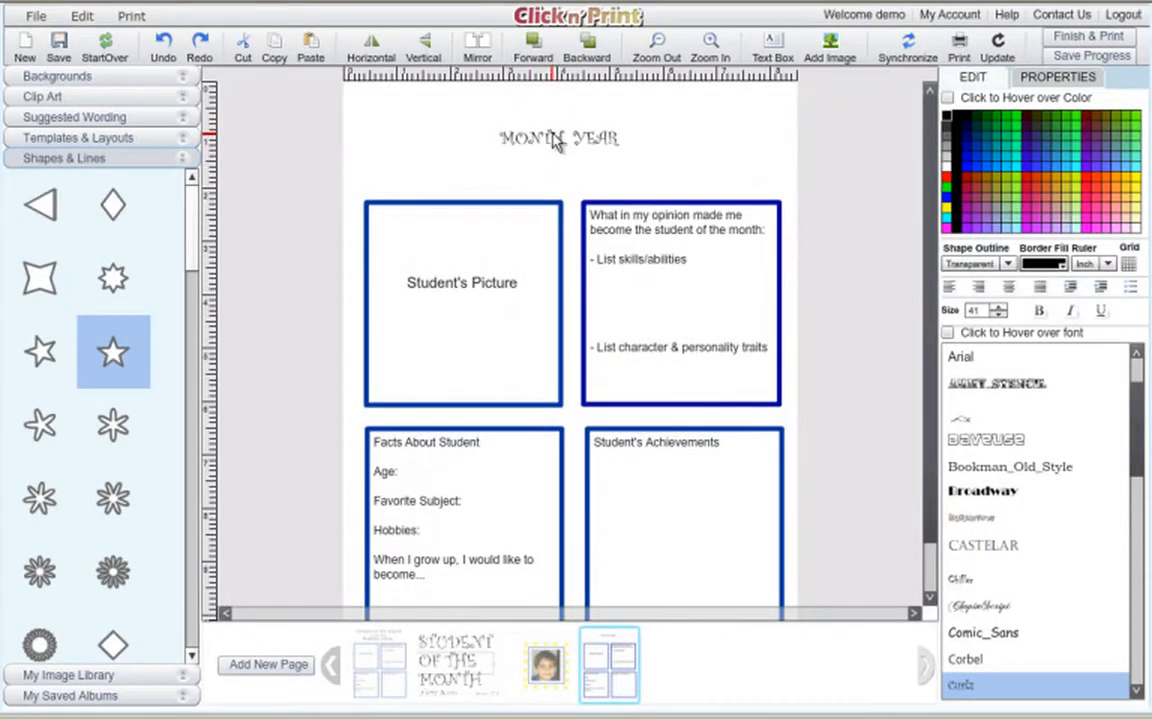
{"action": "left_click", "coordinate": [556, 141]}
{"action": "key", "text": "Delete"}
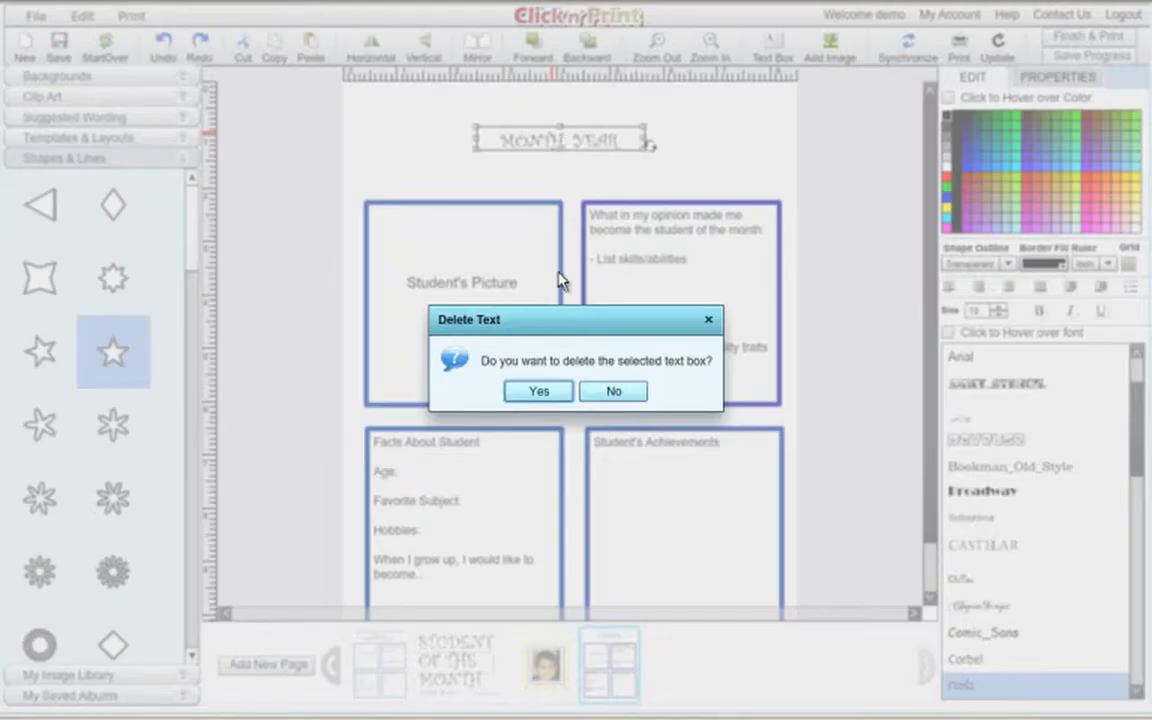
{"action": "left_click", "coordinate": [546, 393]}
Delete the Picture, Facts and Achievements boxes, moving the skills box to the top-left.
{"action": "left_click", "coordinate": [520, 330]}
{"action": "key", "text": "Delete"}
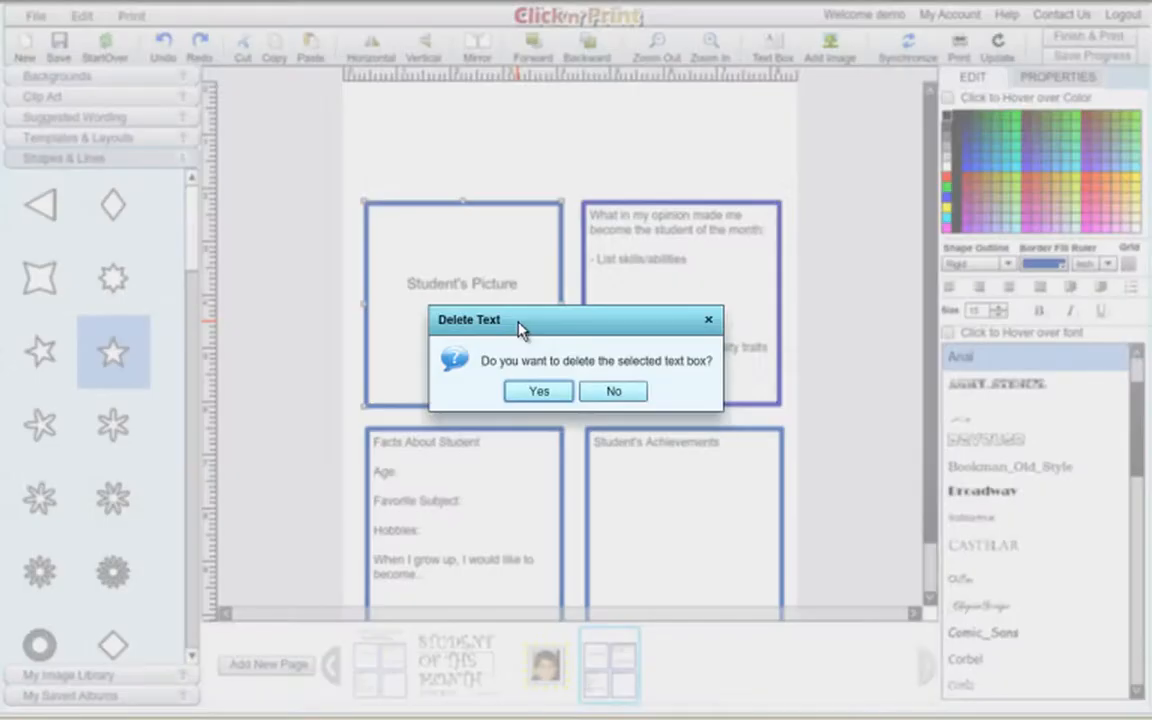
{"action": "left_click", "coordinate": [532, 395]}
{"action": "left_click", "coordinate": [508, 520]}
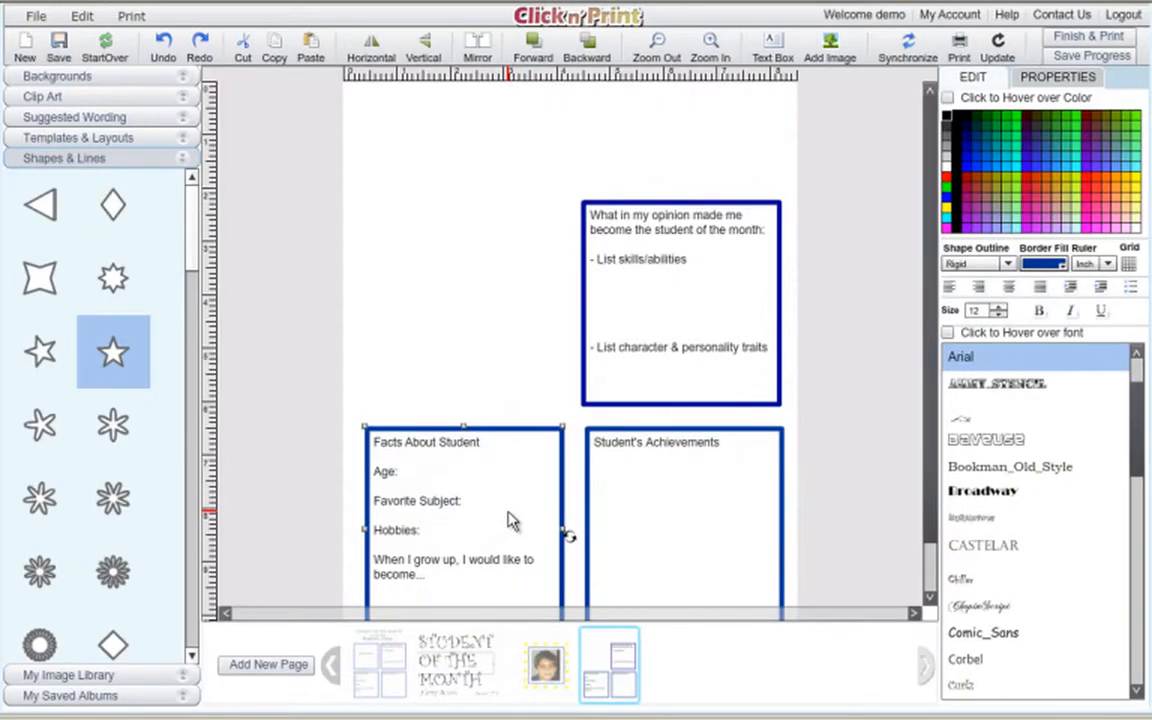
{"action": "key", "text": "Delete"}
{"action": "left_click", "coordinate": [537, 392]}
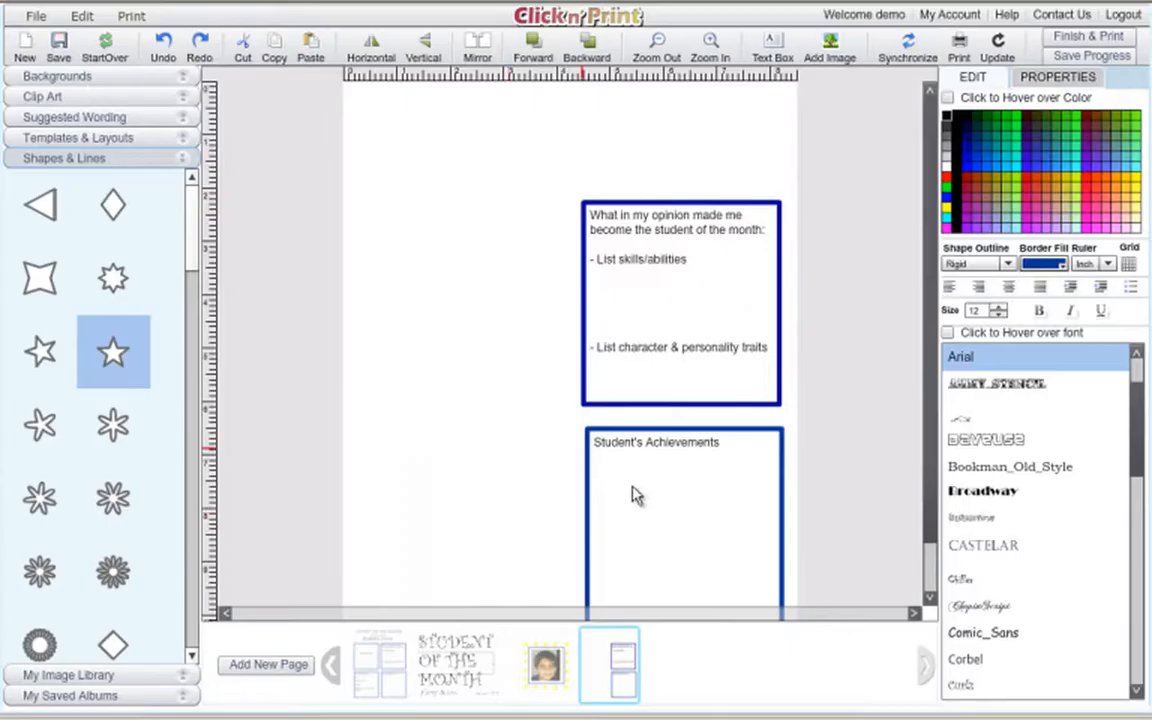
{"action": "left_click", "coordinate": [653, 506]}
{"action": "key", "text": "Delete"}
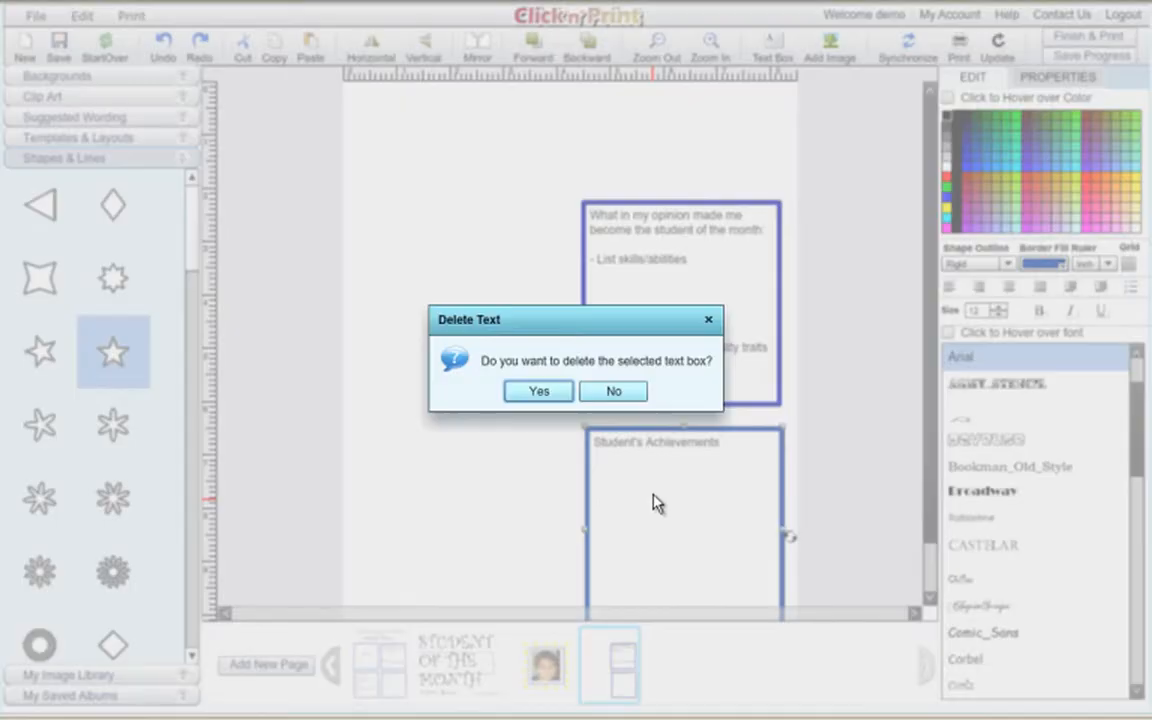
{"action": "left_click", "coordinate": [563, 392]}
{"action": "left_click_drag", "start_coordinate": [636, 350], "coordinate": [449, 257]}
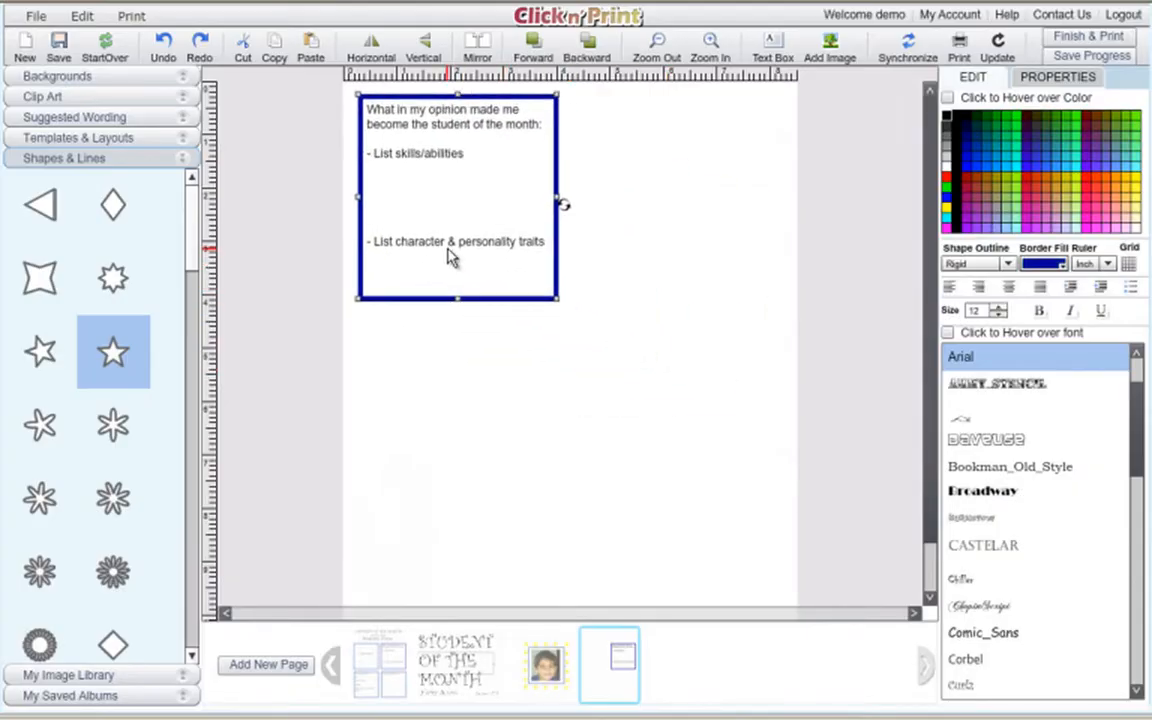
Stretch the skills and traits box across the page width and down to the bottom edge.
{"action": "left_click_drag", "start_coordinate": [557, 300], "coordinate": [779, 637]}
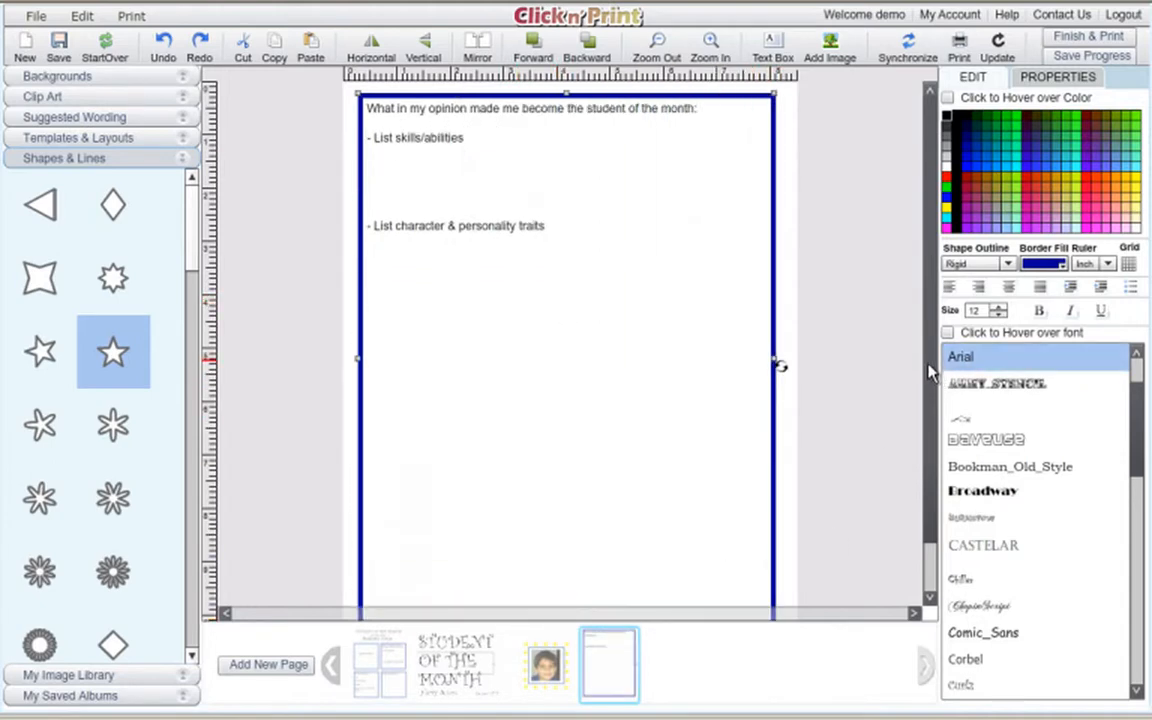
{"action": "scroll", "coordinate": [845, 345], "scroll_direction": "down", "scroll_amount": 2}
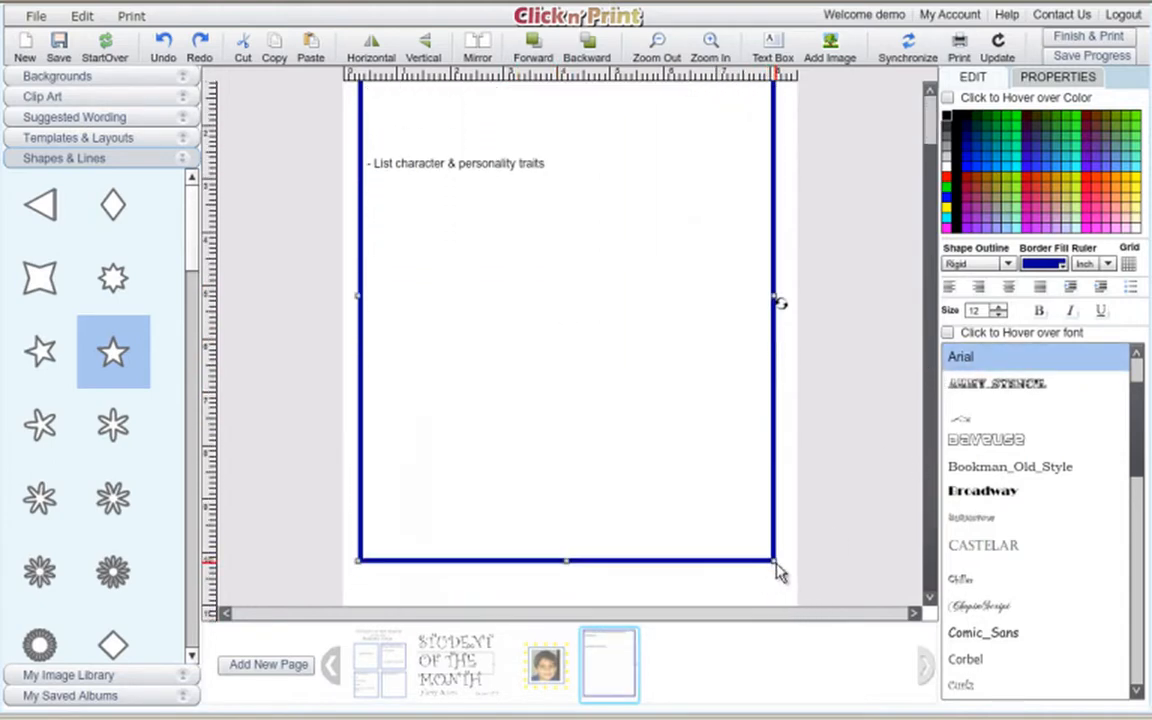
{"action": "left_click_drag", "start_coordinate": [779, 571], "coordinate": [787, 606]}
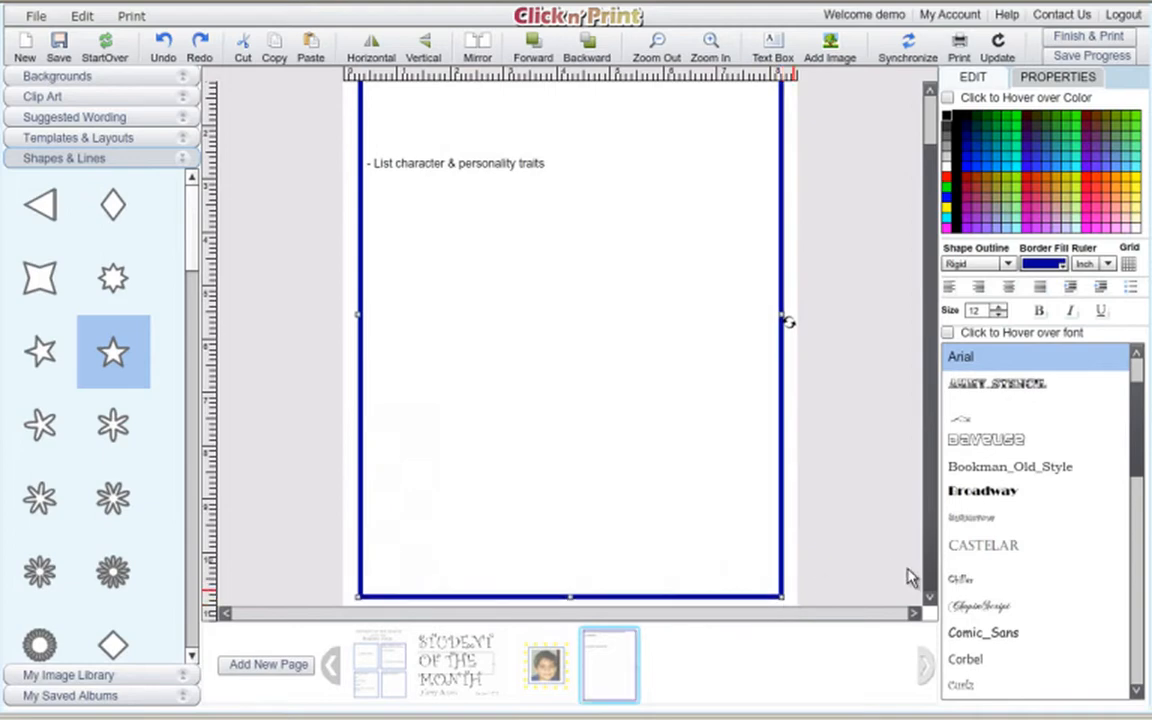
{"action": "scroll", "coordinate": [933, 555], "scroll_direction": "up", "scroll_amount": 2}
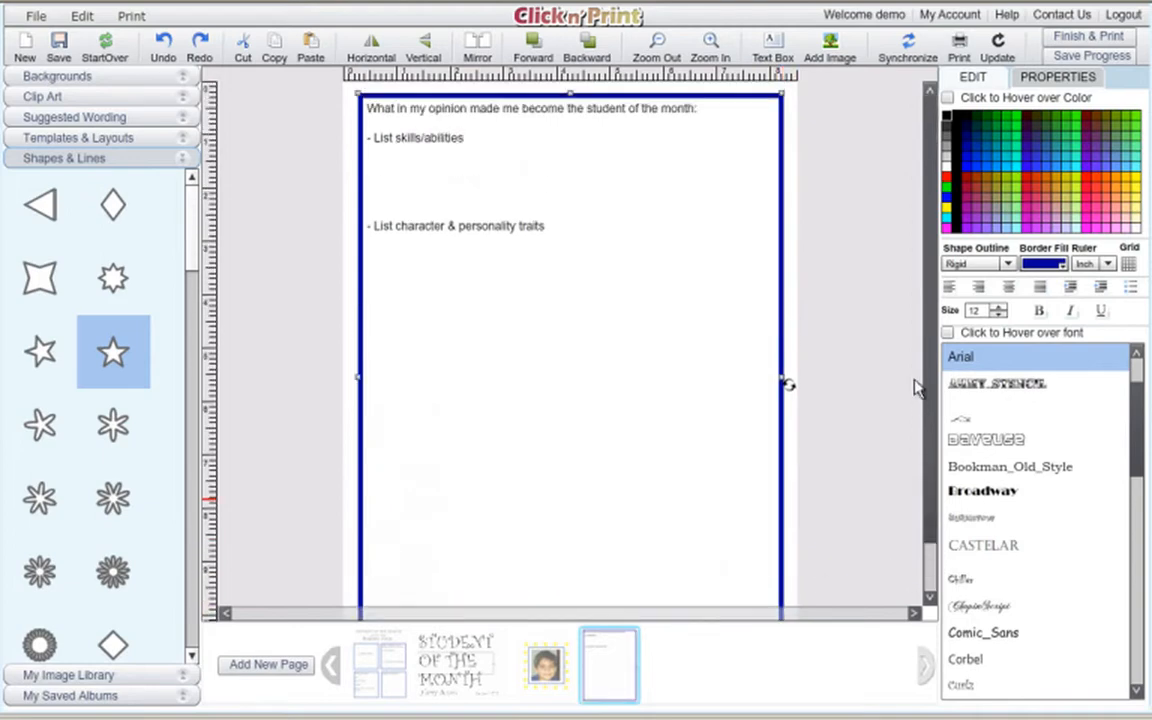
Add blank lines above the skills and traits lines, mark the heading for rewriting, then return to the first page.
{"action": "left_click", "coordinate": [431, 124]}
{"action": "key", "text": "Return"}
{"action": "key", "text": "Return"}
{"action": "key", "text": "Return"}
{"action": "key", "text": "Return"}
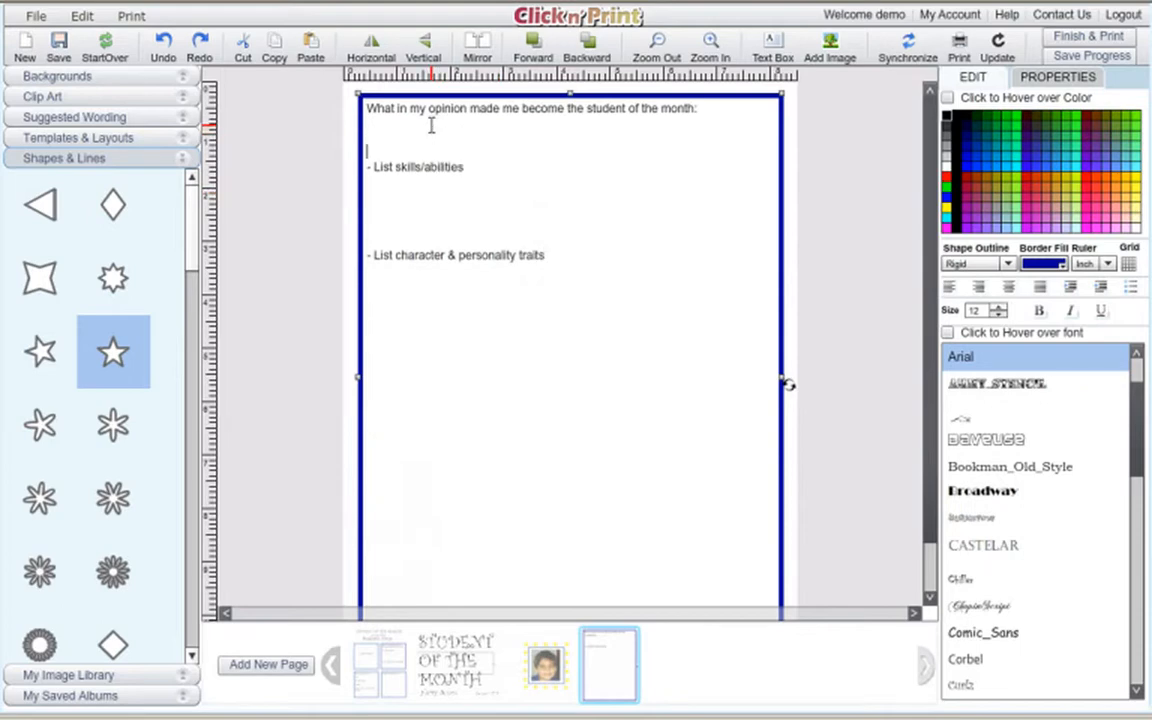
{"action": "left_click", "coordinate": [413, 227]}
{"action": "key", "text": "Return"}
{"action": "key", "text": "Return"}
{"action": "key", "text": "Return"}
{"action": "key", "text": "Return"}
{"action": "key", "text": "Return"}
{"action": "key", "text": "Return"}
{"action": "key", "text": "Return"}
{"action": "key", "text": "Return"}
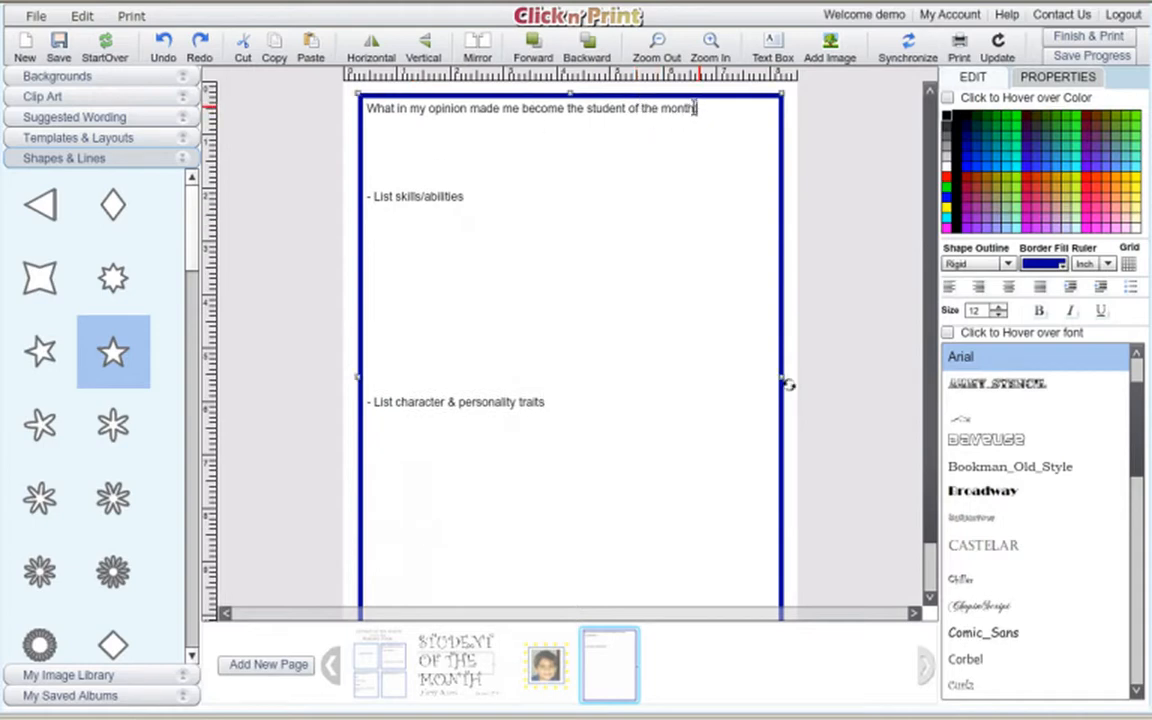
{"action": "left_click_drag", "start_coordinate": [697, 107], "coordinate": [368, 108]}
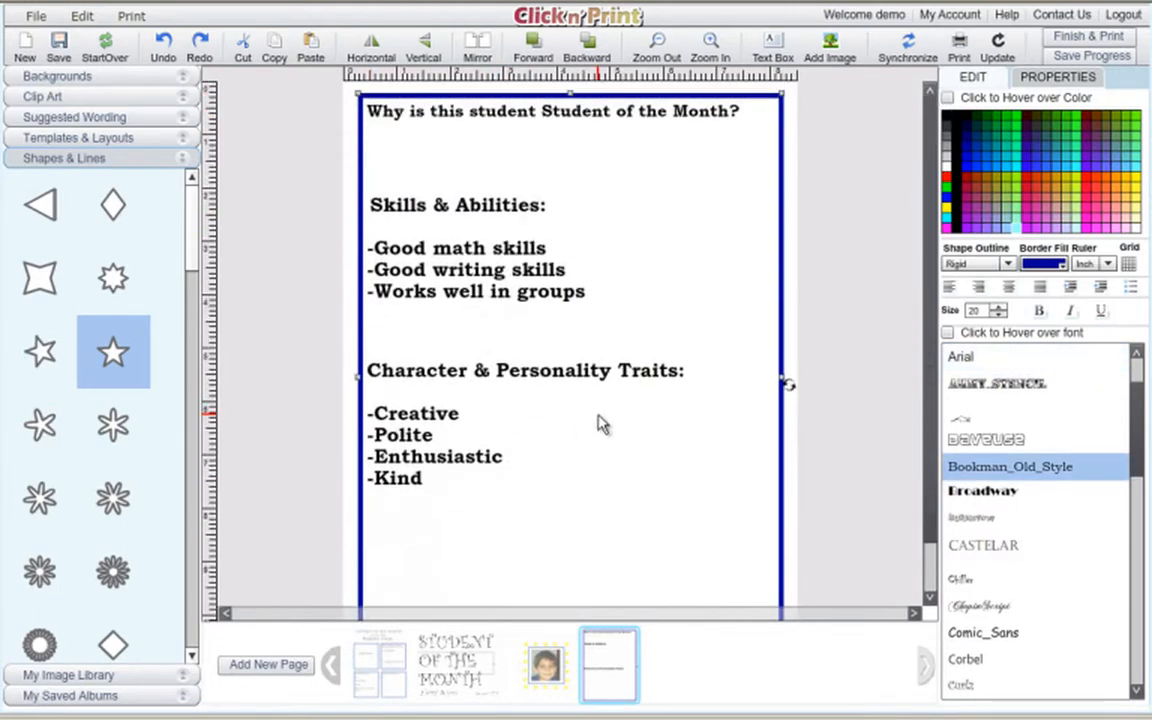
{"action": "left_click", "coordinate": [385, 673]}
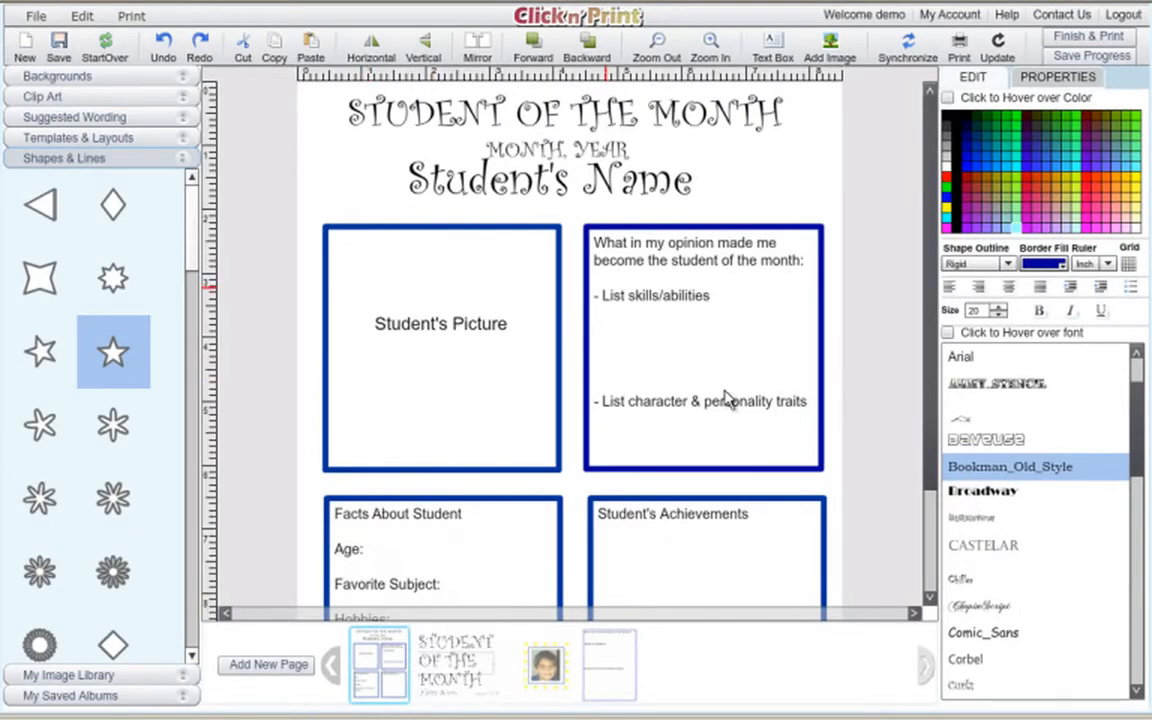
Zoom out twice to see the whole page, then go to the Student of the Month title page.
{"action": "left_click", "coordinate": [657, 45]}
{"action": "left_click", "coordinate": [659, 46]}
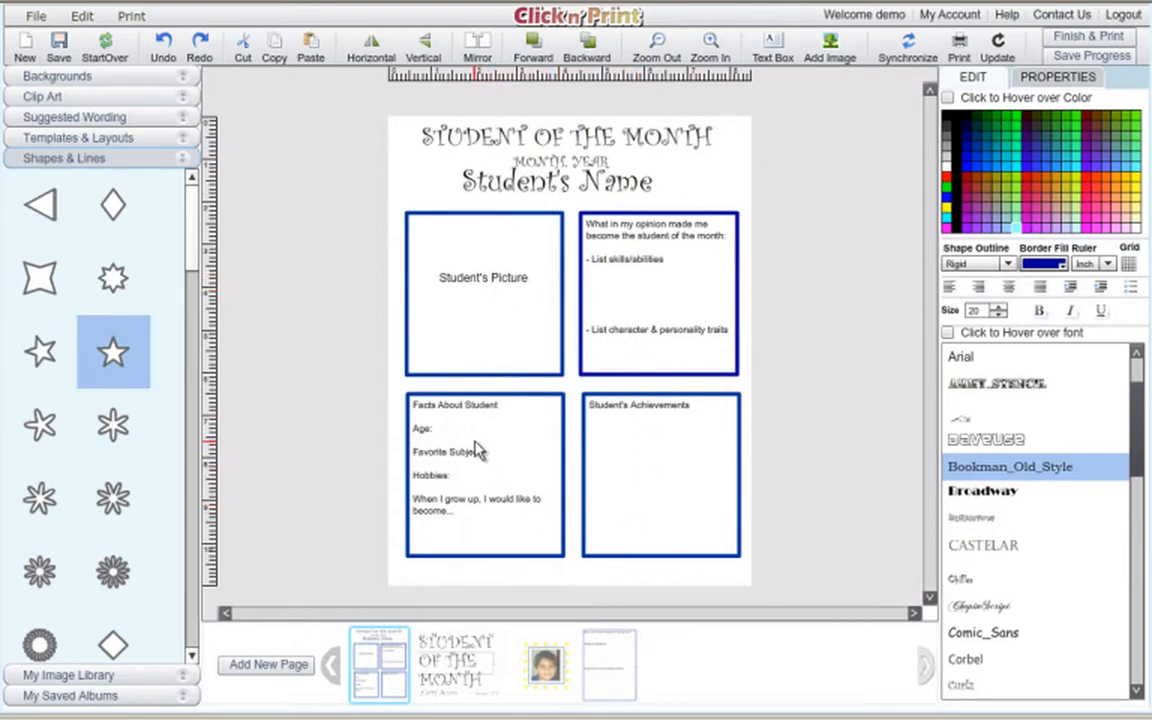
{"action": "left_click", "coordinate": [672, 482]}
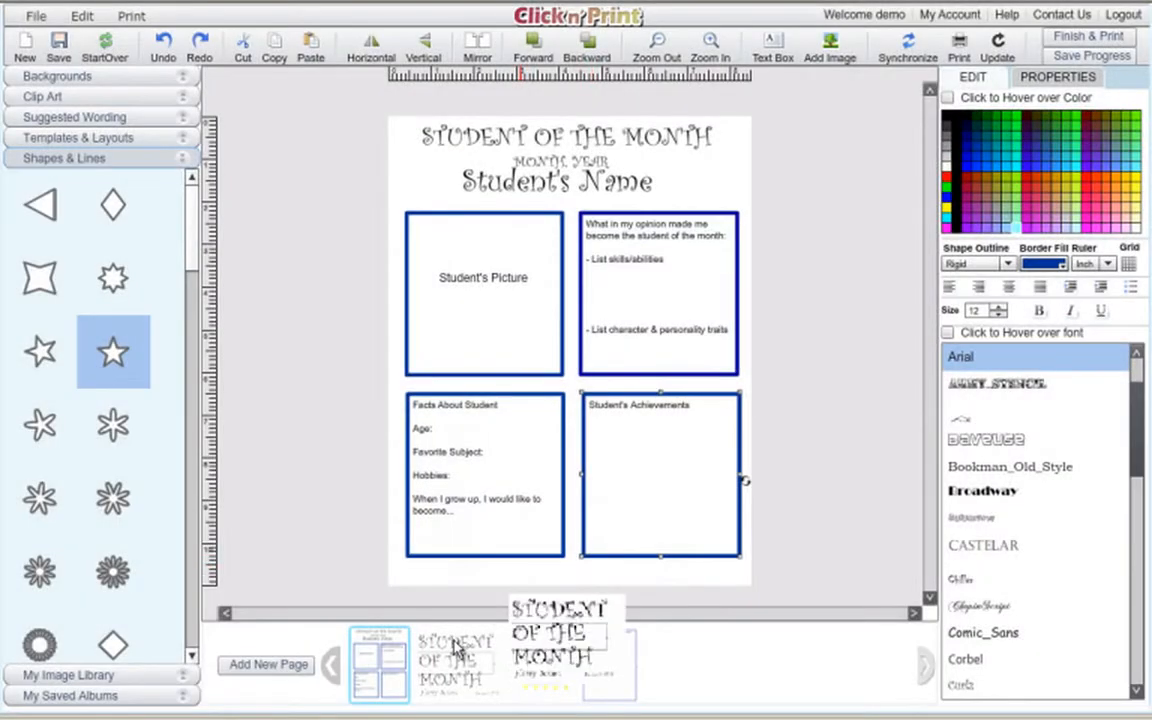
{"action": "left_click", "coordinate": [455, 648]}
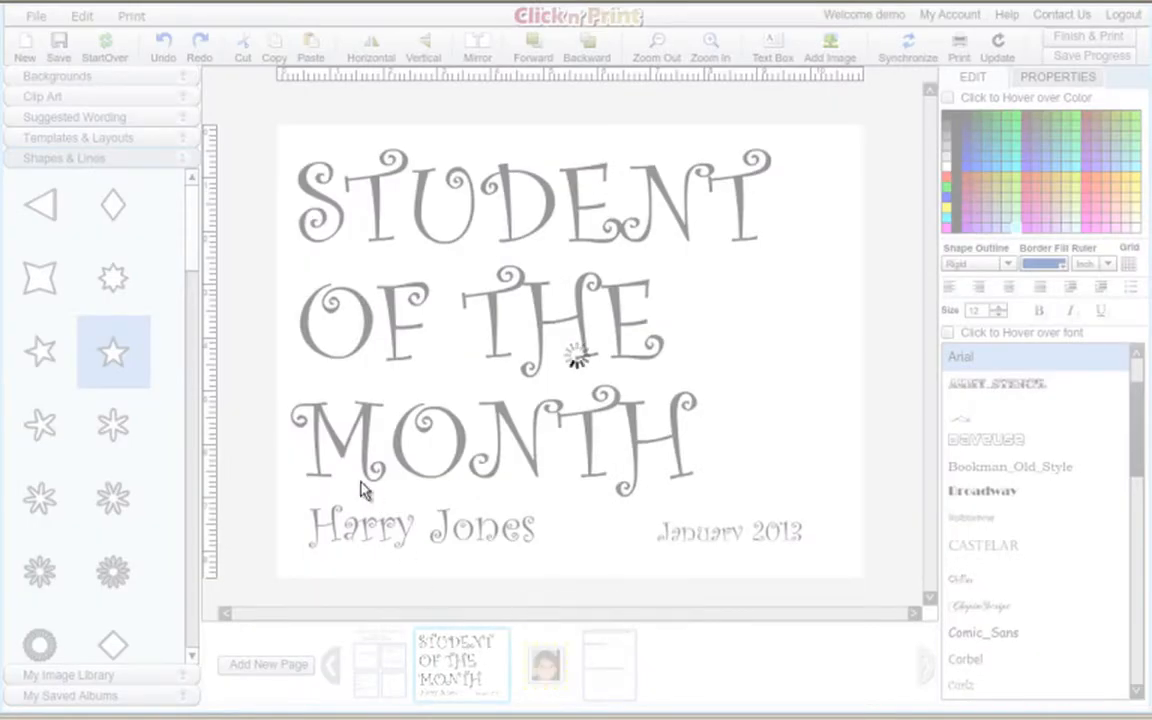